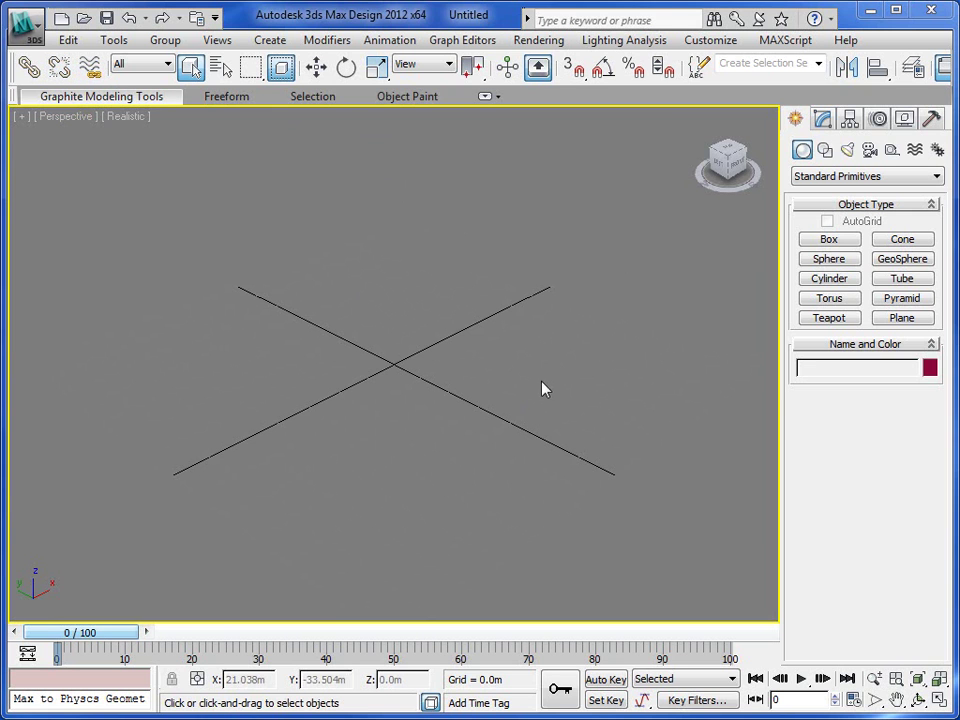
Switch to the four-viewport layout and import FINISHED.dwg from the Desktop with Auto-smooth adjacent faces enabled
left_click(940, 700)
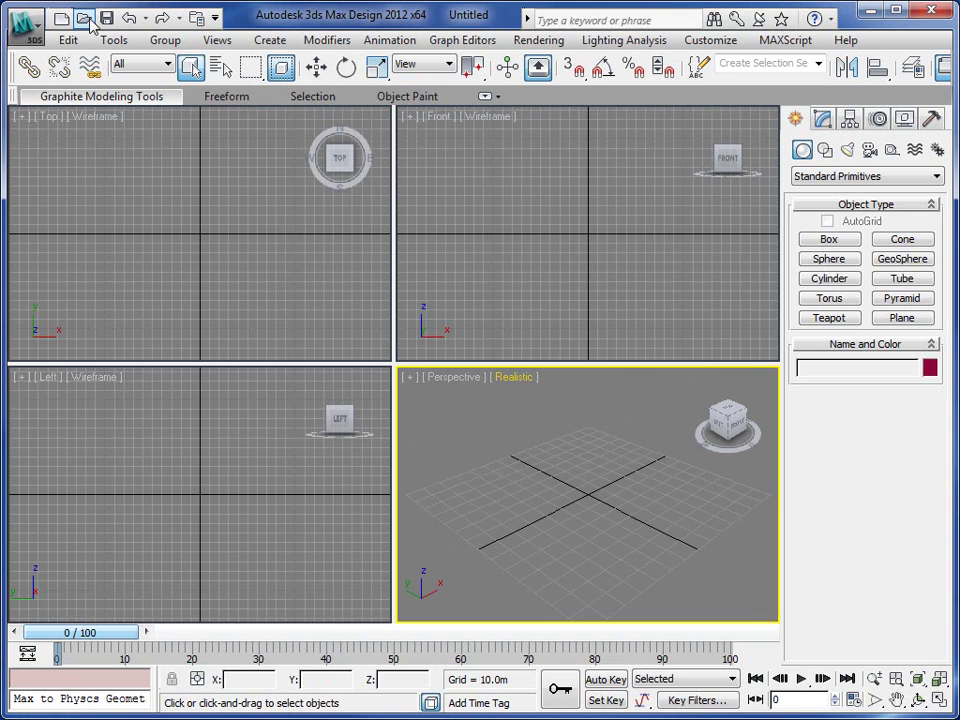
left_click(32, 30)
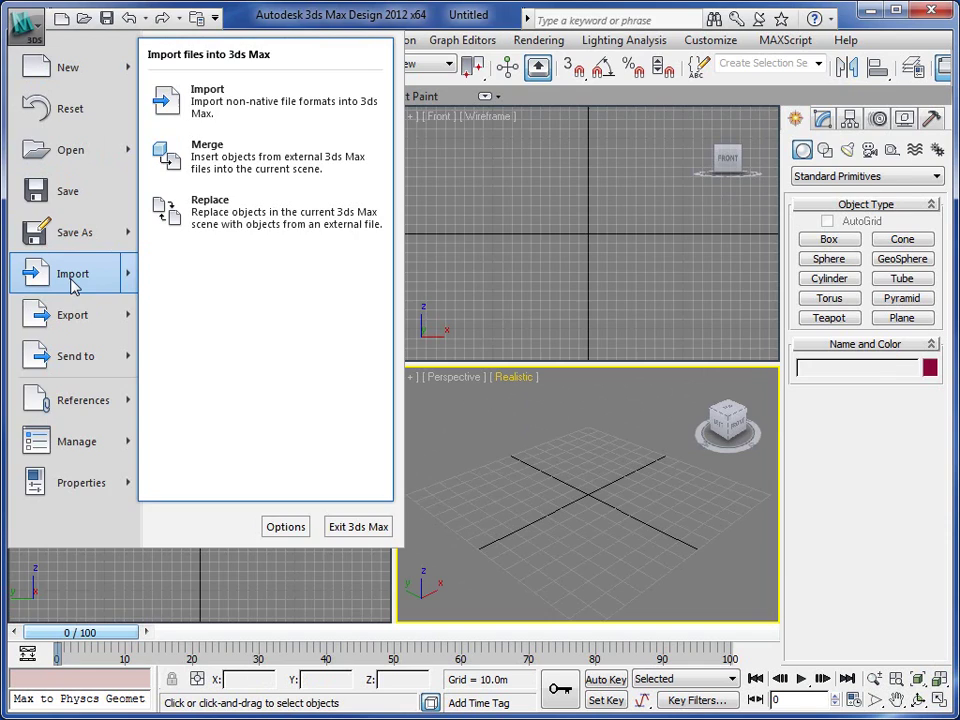
left_click(73, 287)
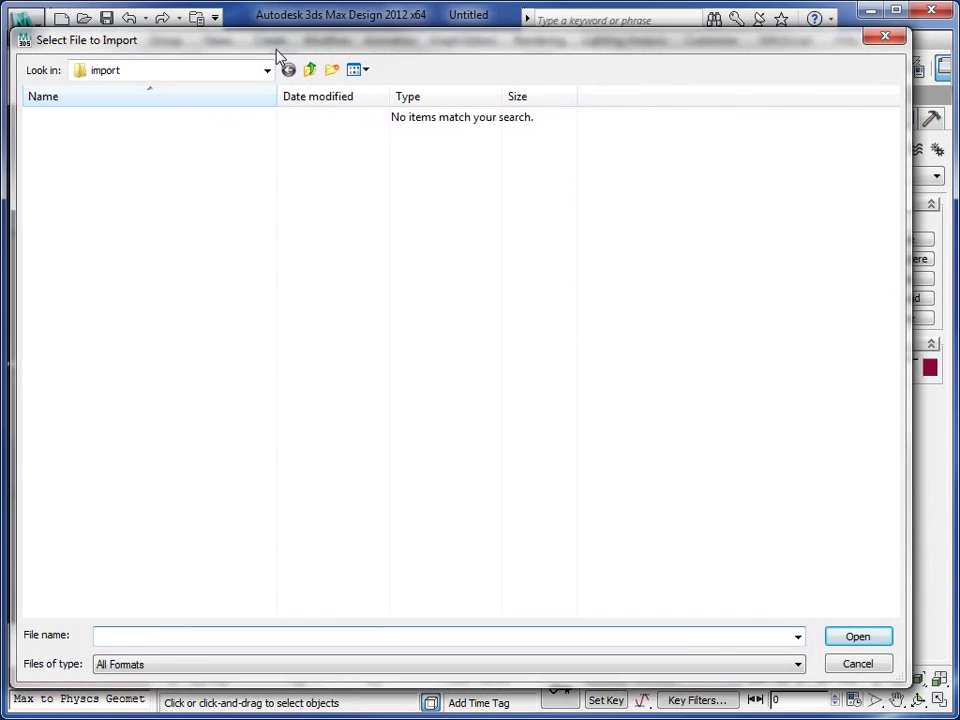
left_click(280, 86)
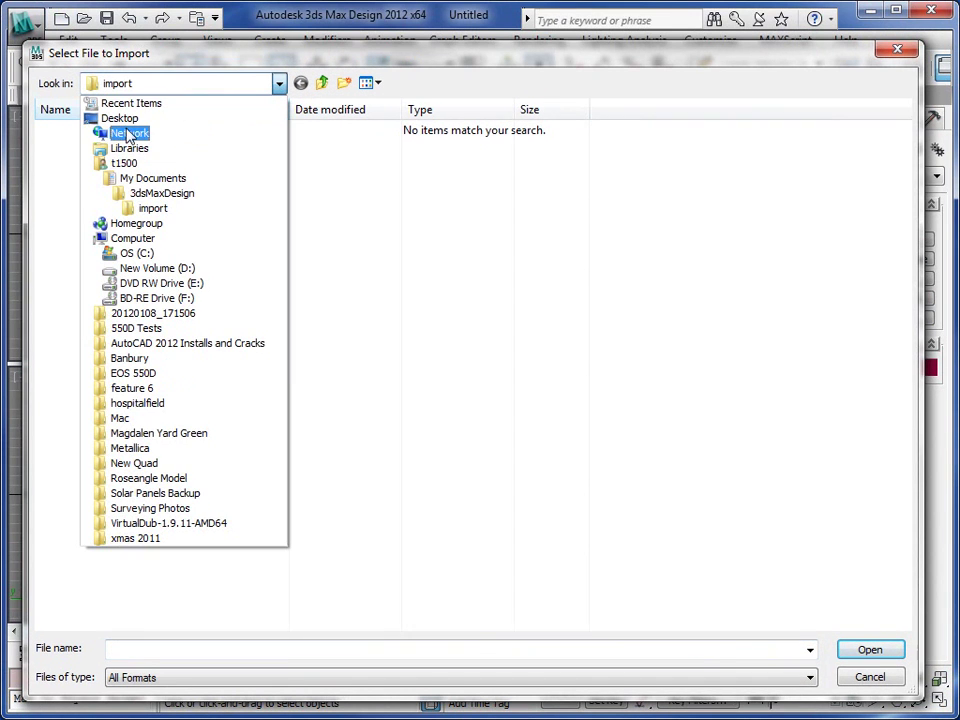
left_click(119, 118)
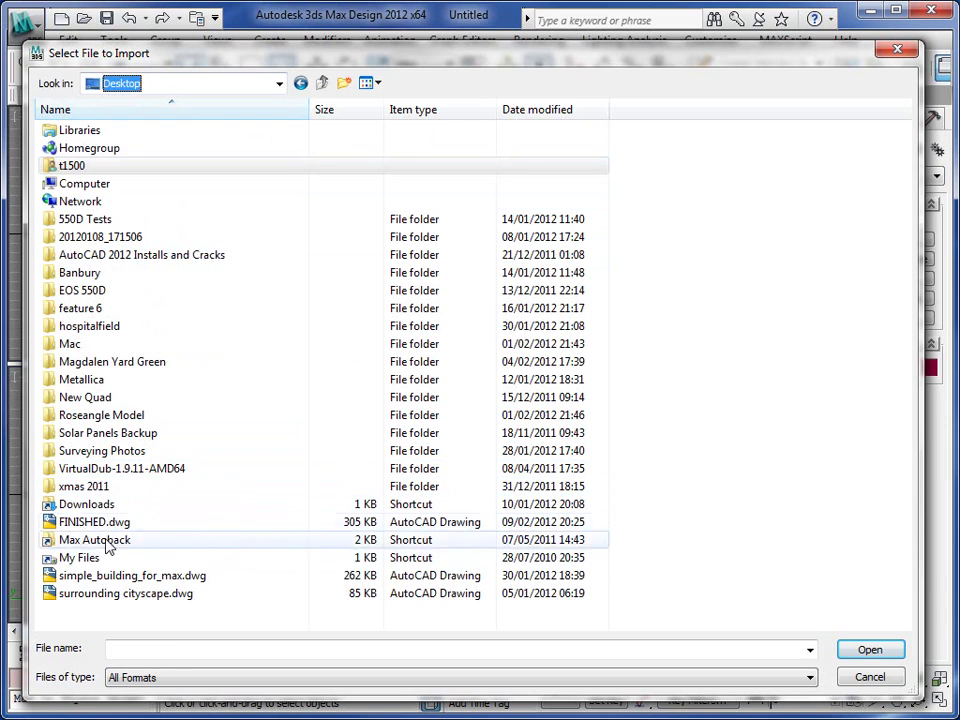
left_click(78, 524)
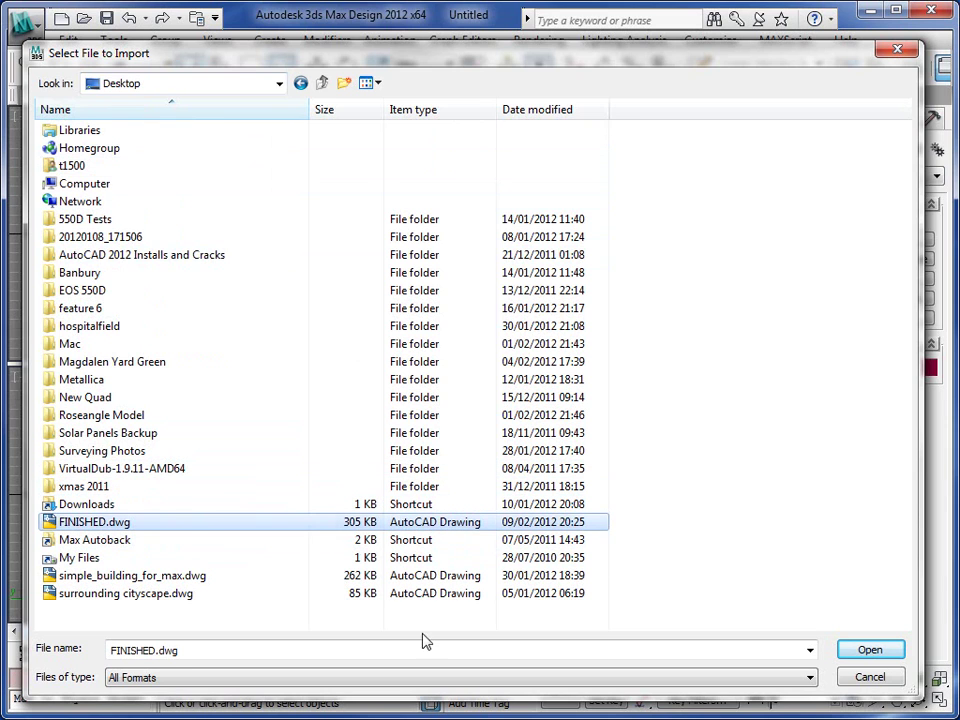
left_click(870, 652)
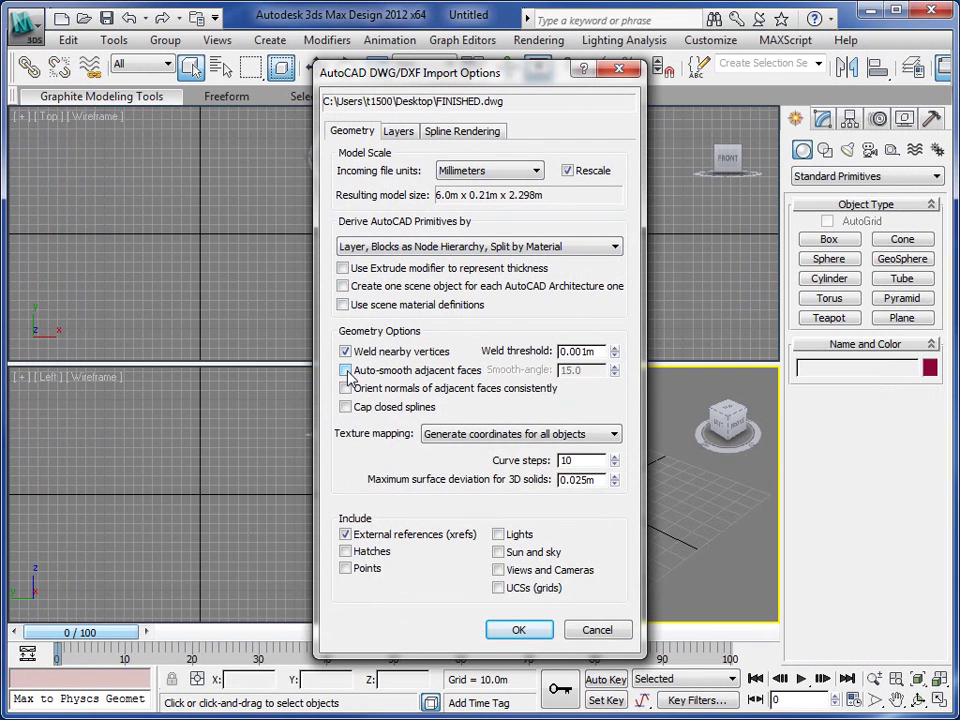
left_click(346, 371)
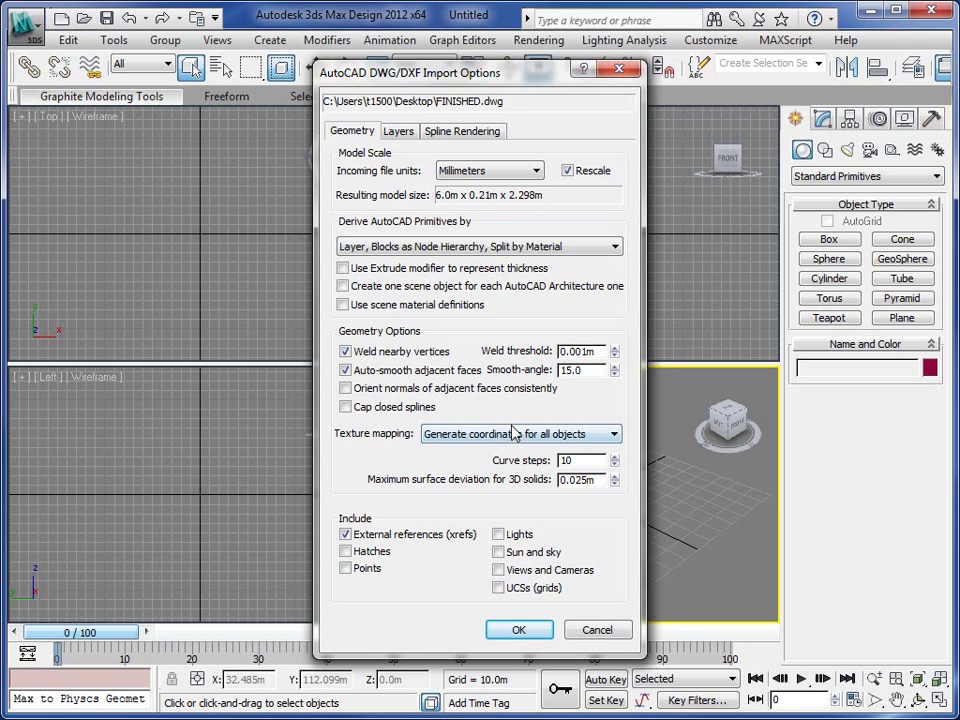
left_click(519, 630)
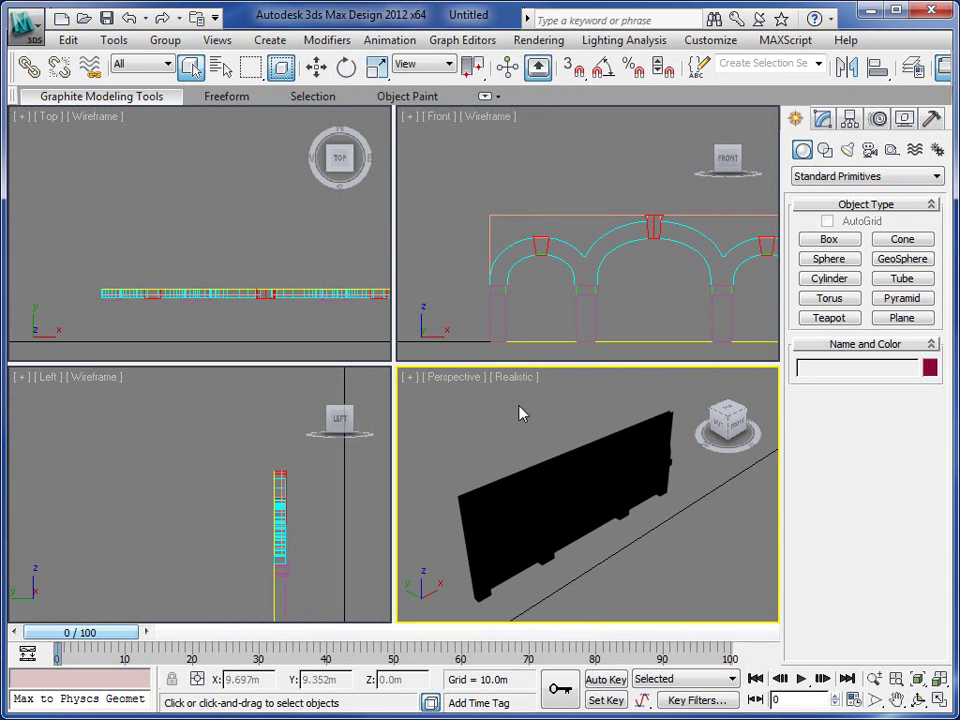
Select the Layer:MAPPER object by name from the scene's object list
left_click(222, 70)
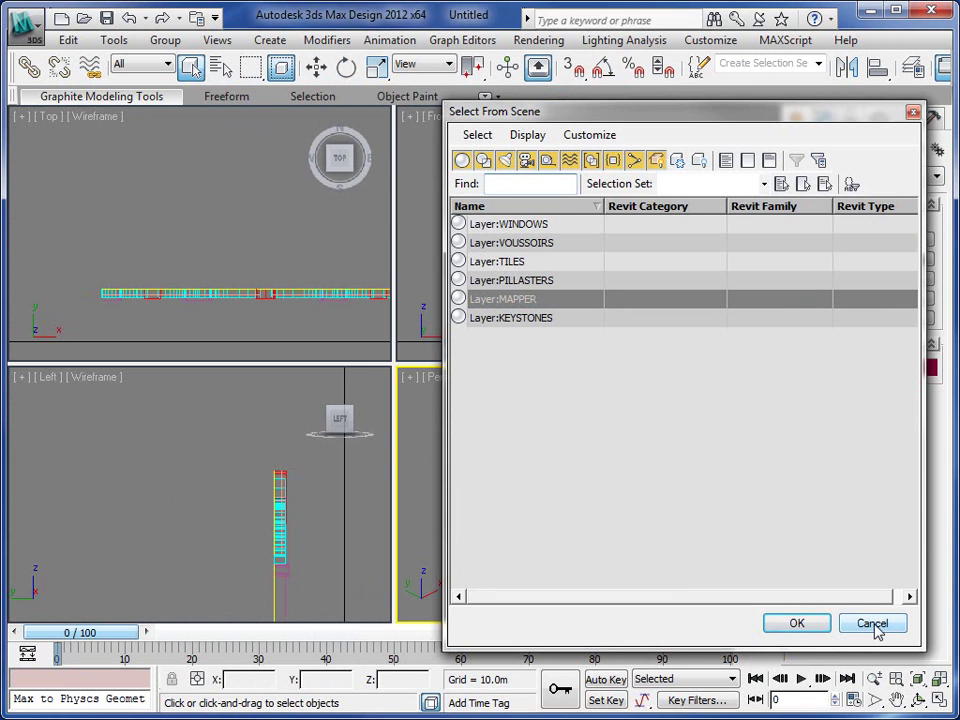
left_click(493, 302)
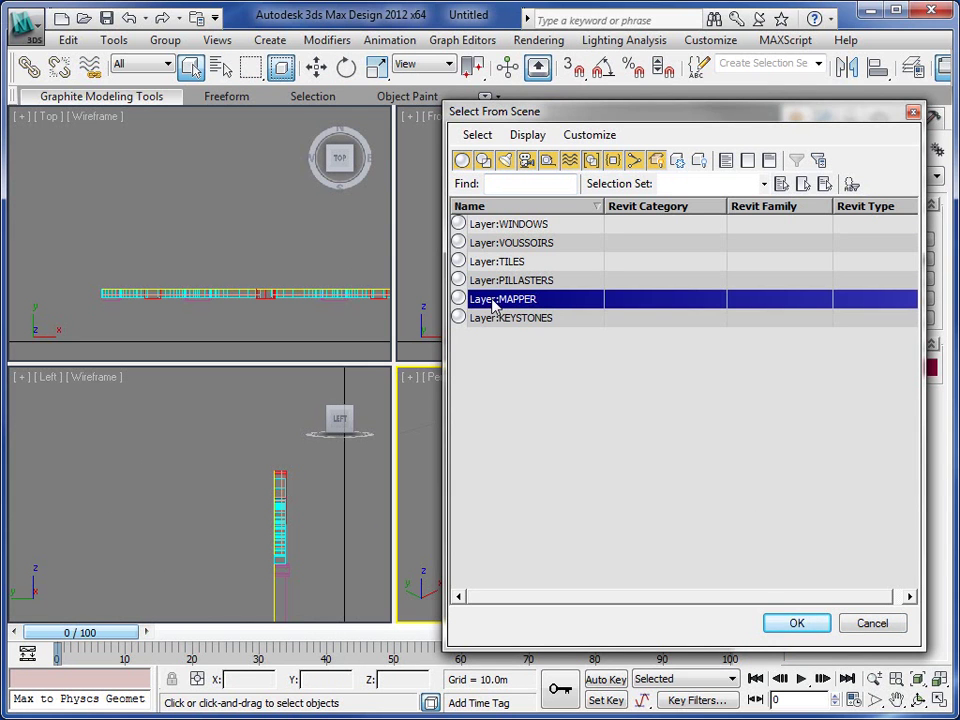
left_click(795, 624)
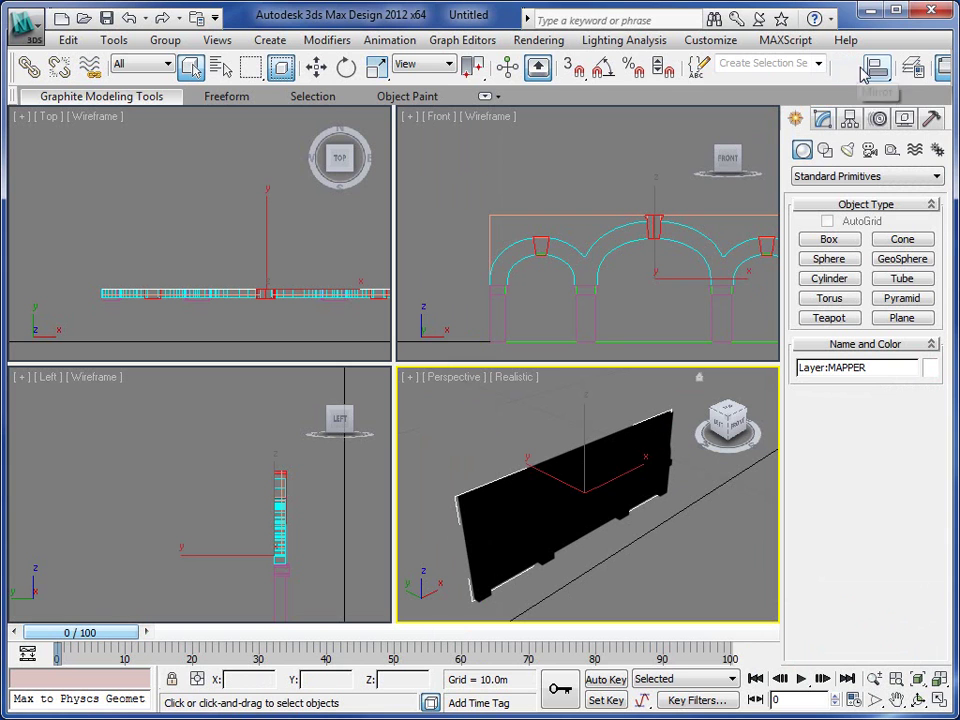
Open the Material Editor and change the Solid Glass sample slot to a Standard material
left_click_drag(733, 75, 525, 75)
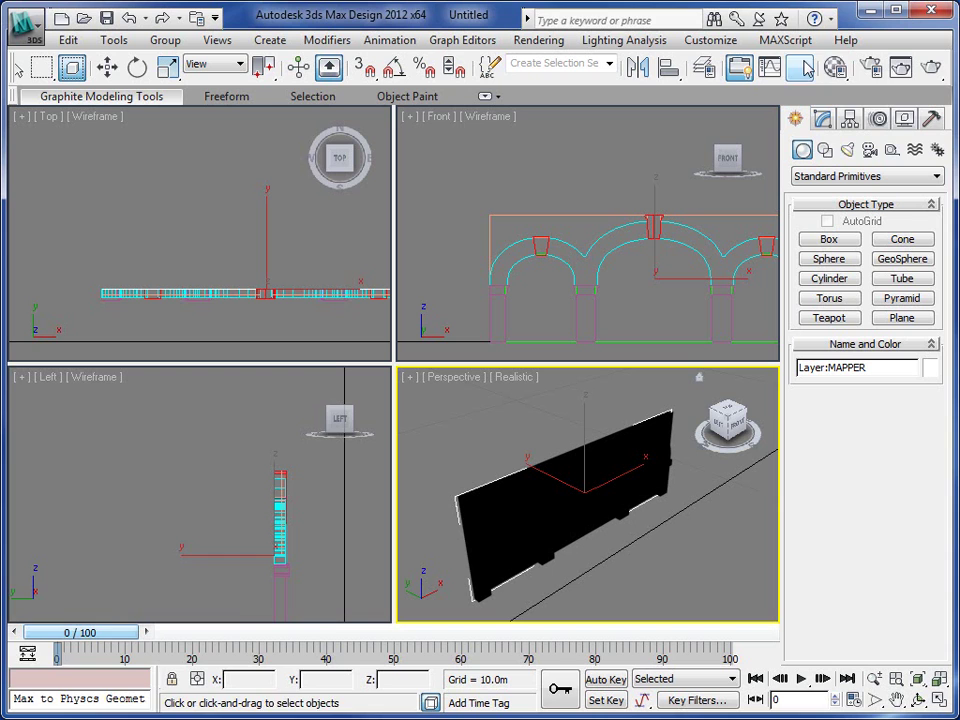
left_click(843, 78)
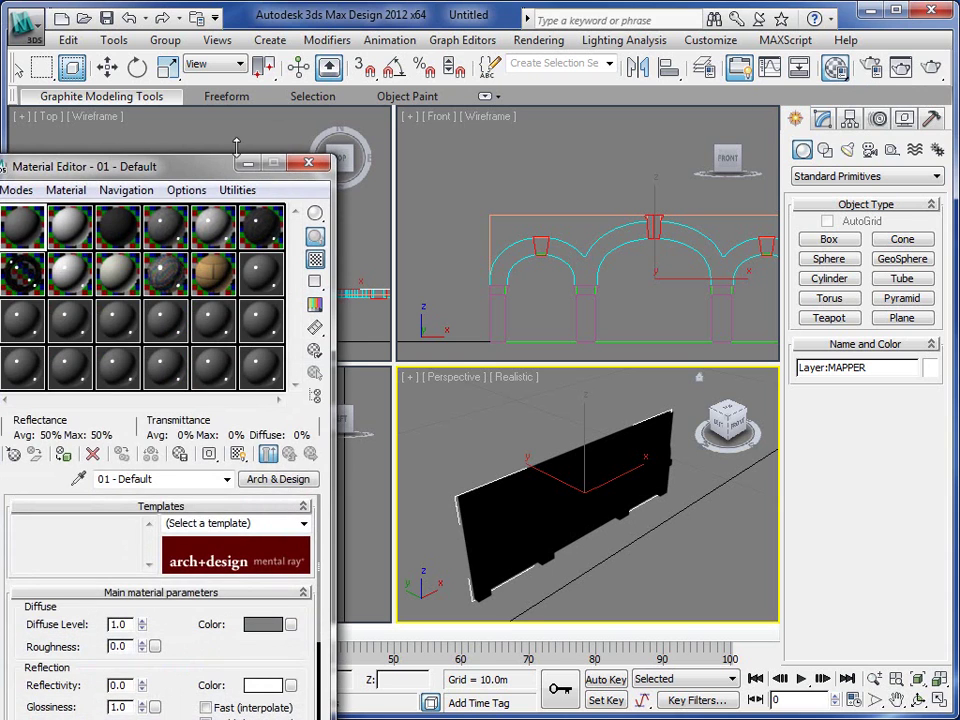
left_click_drag(197, 162, 322, 71)
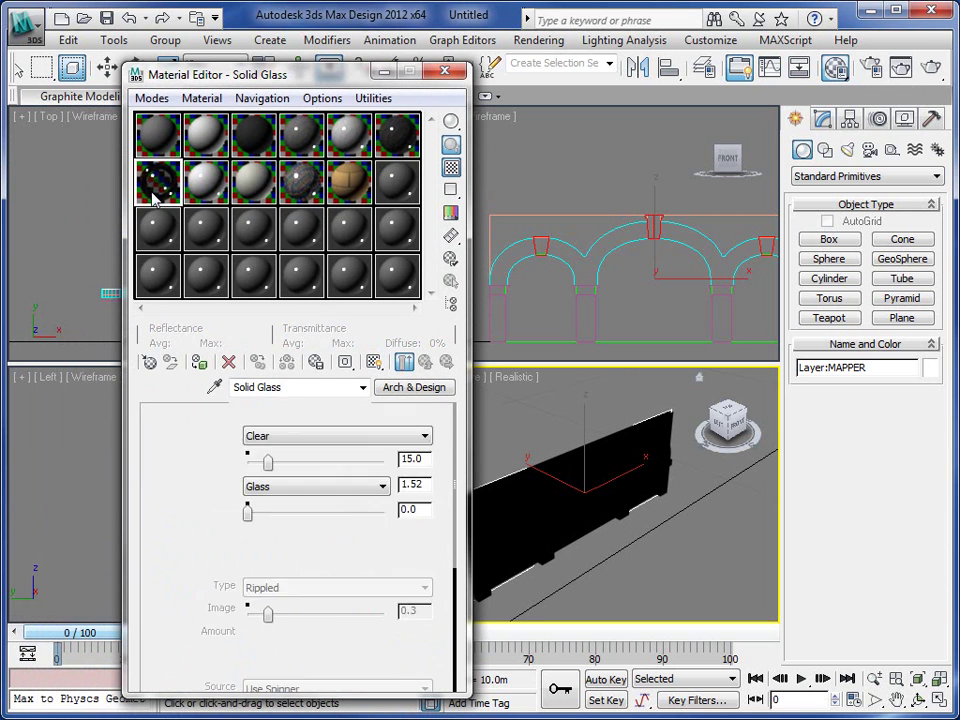
left_click(403, 392)
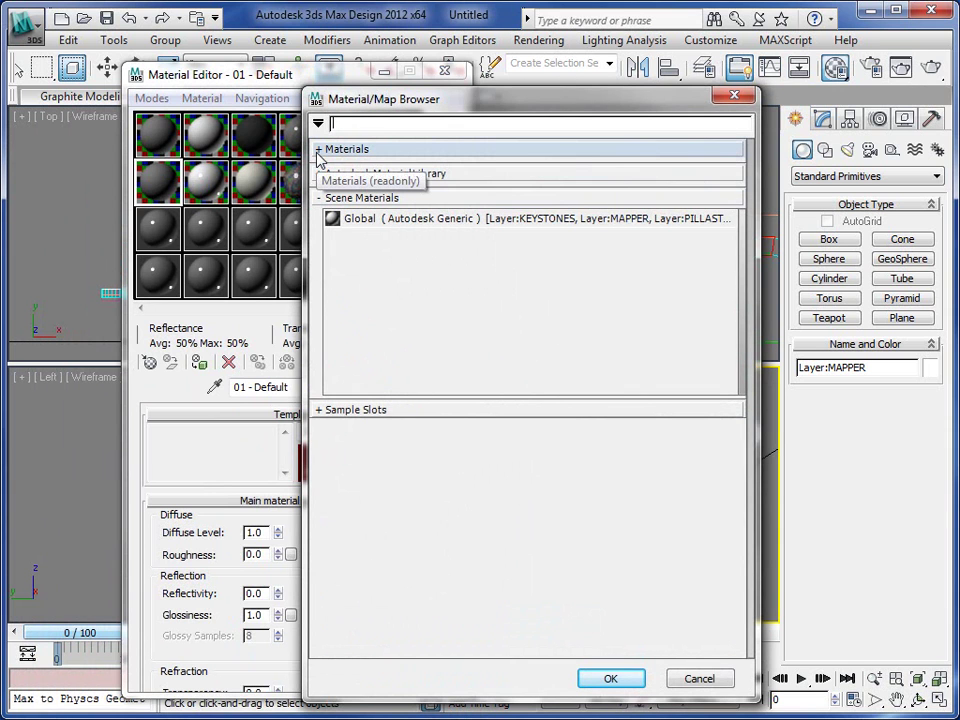
left_click(317, 151)
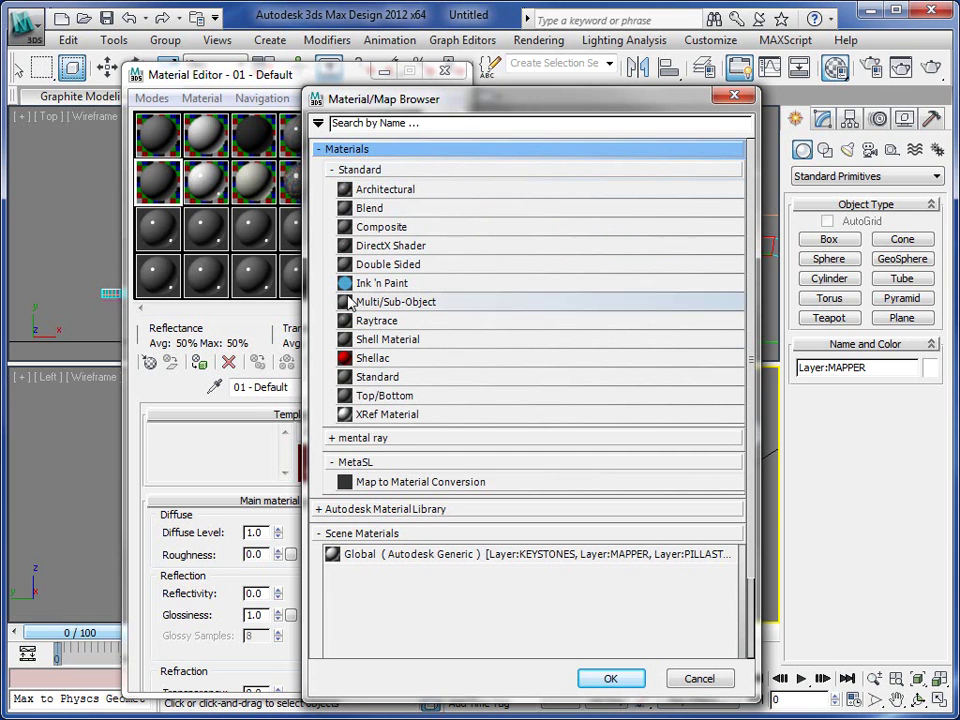
left_click(376, 381)
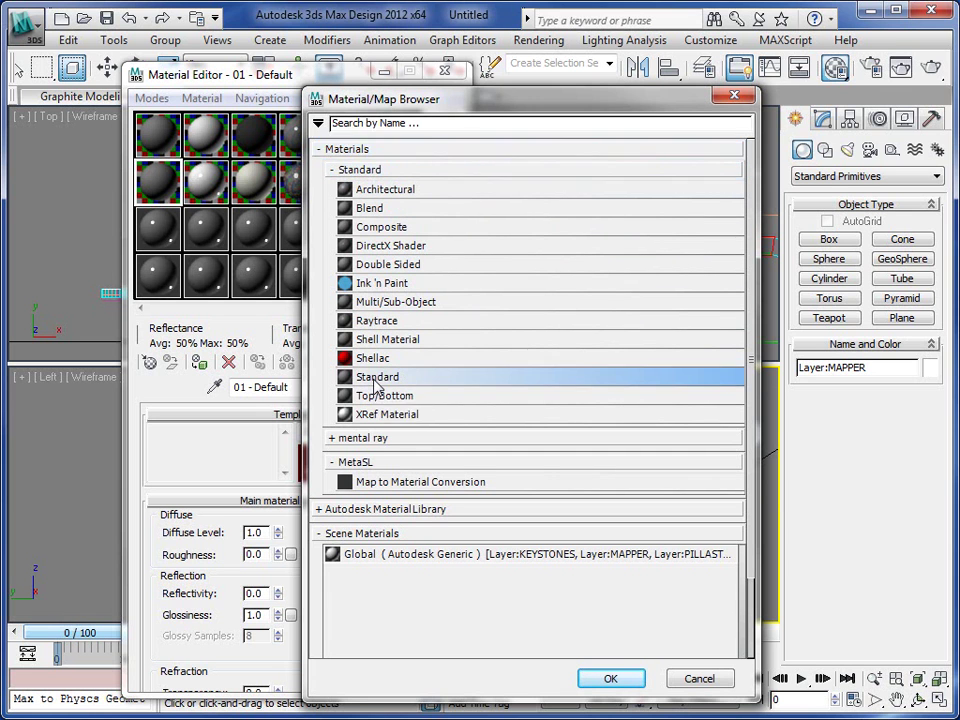
double_click(376, 381)
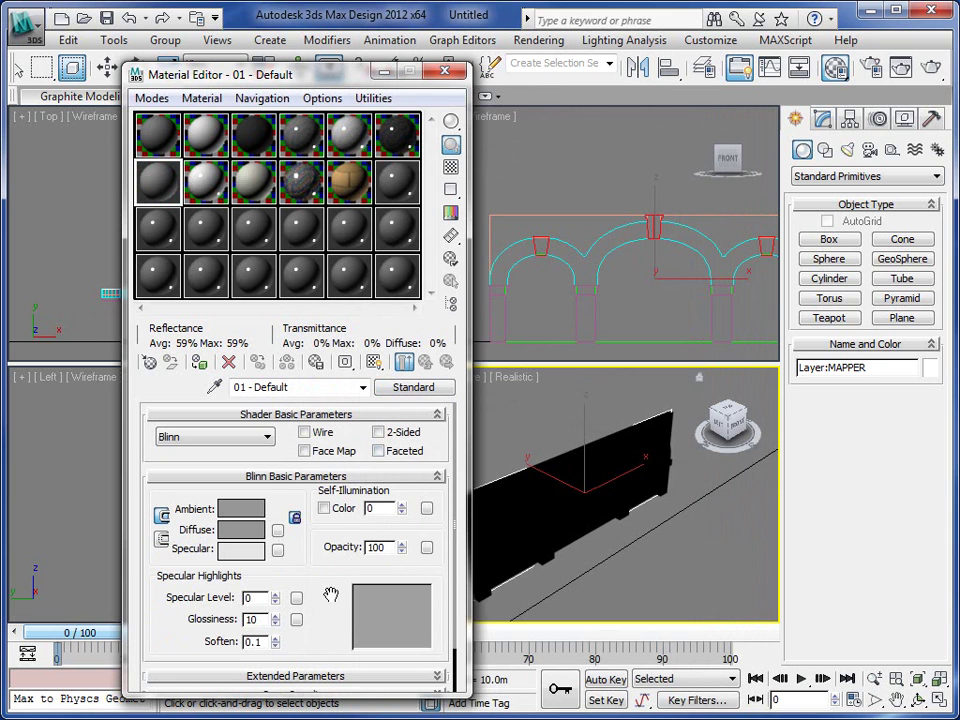
Make the Standard material 2-sided and set its glossiness to 0
left_click(379, 433)
left_click_drag(263, 622, 211, 621)
type("0")
Assign photo_material.jpg from the Desktop as a Bitmap map in the material's Diffuse Color slot
left_click_drag(328, 622, 328, 544)
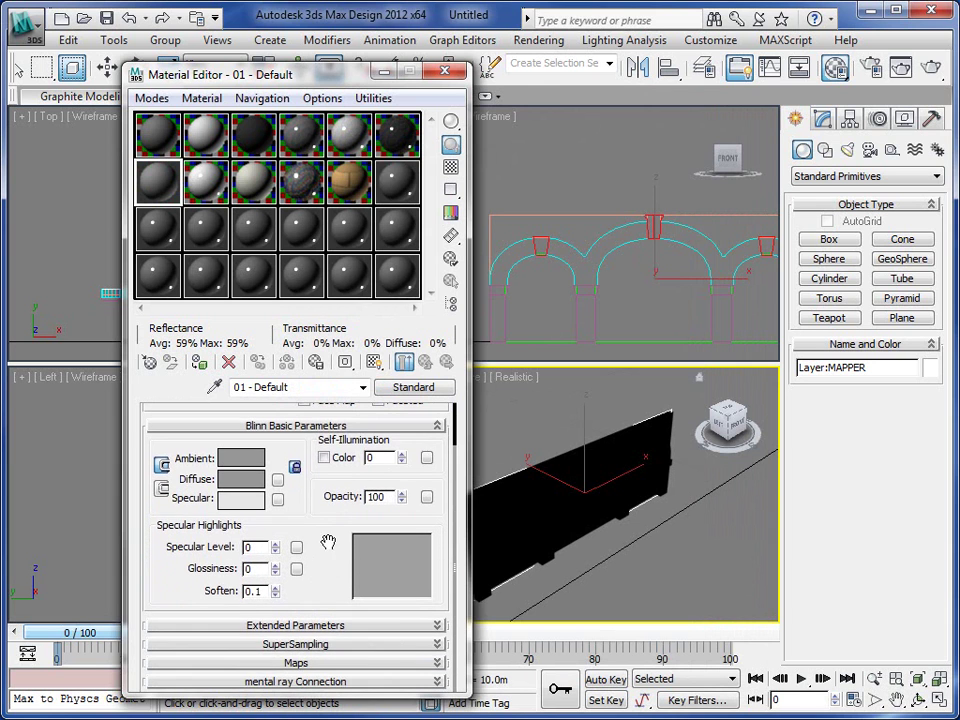
left_click(275, 664)
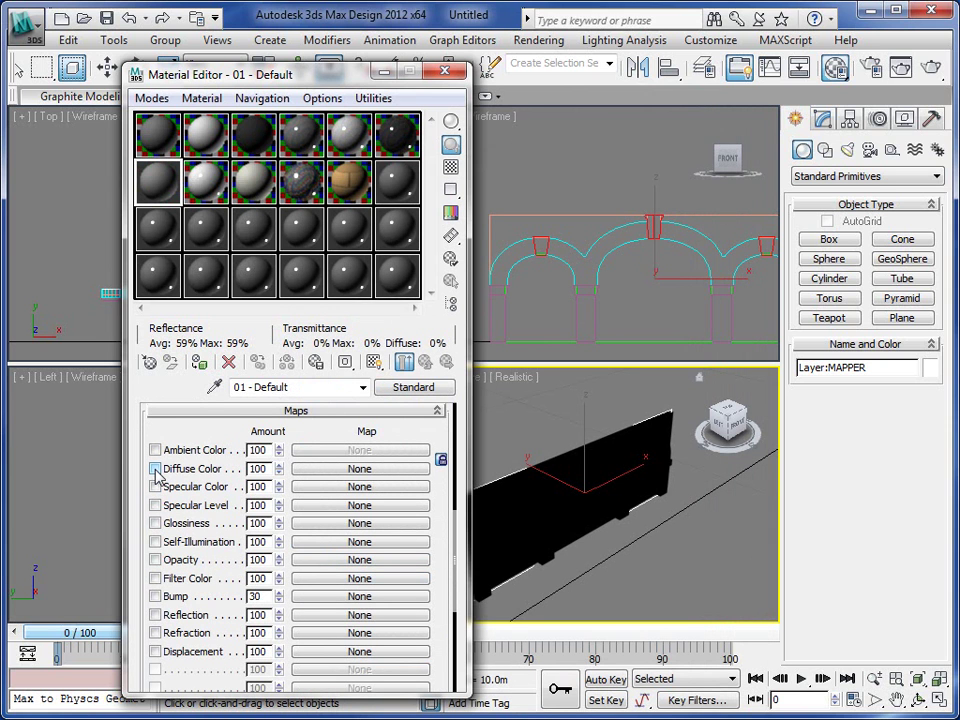
left_click(360, 478)
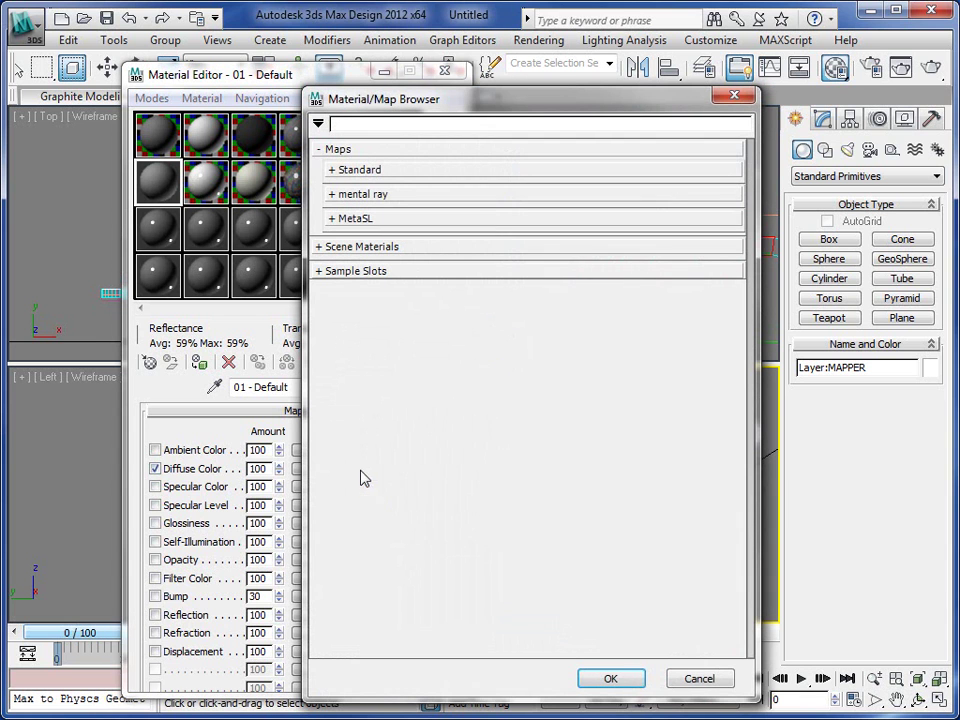
left_click(335, 175)
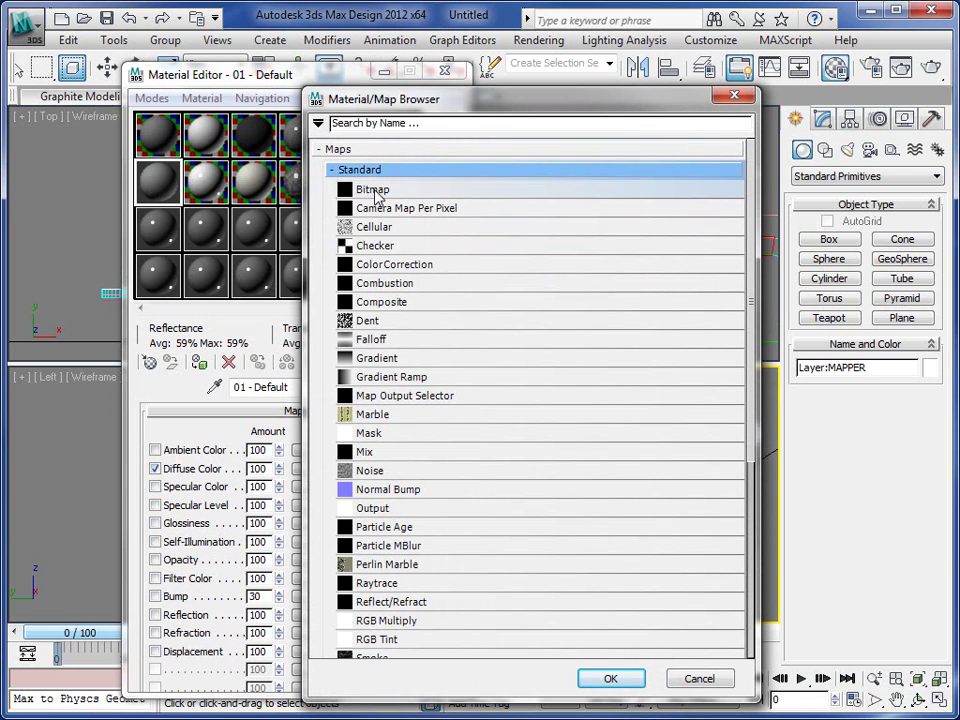
double_click(374, 192)
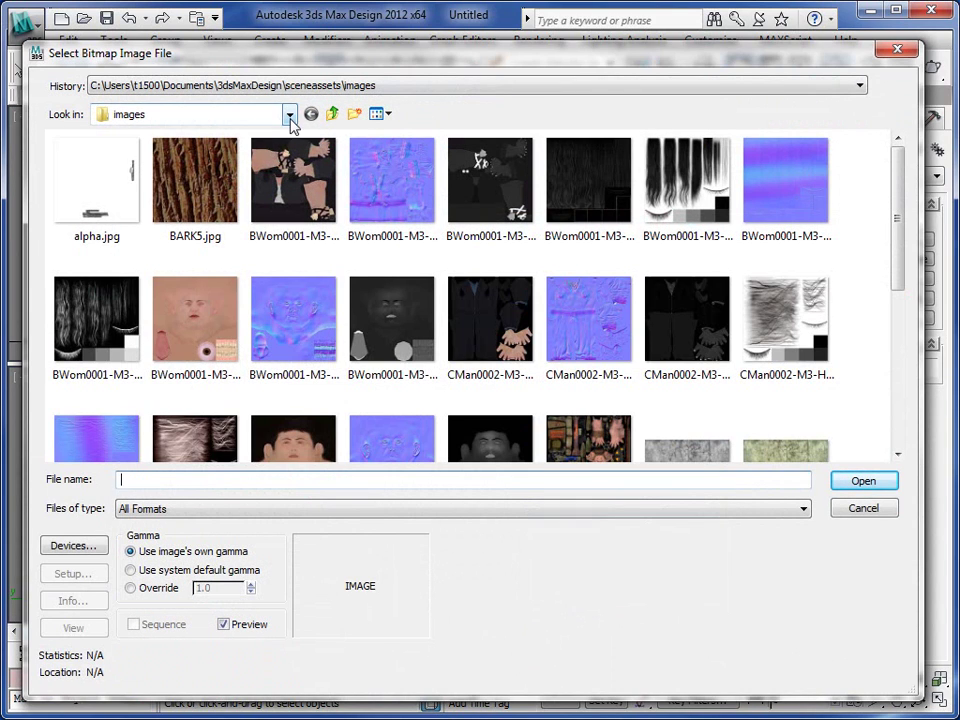
left_click(290, 115)
left_click(131, 136)
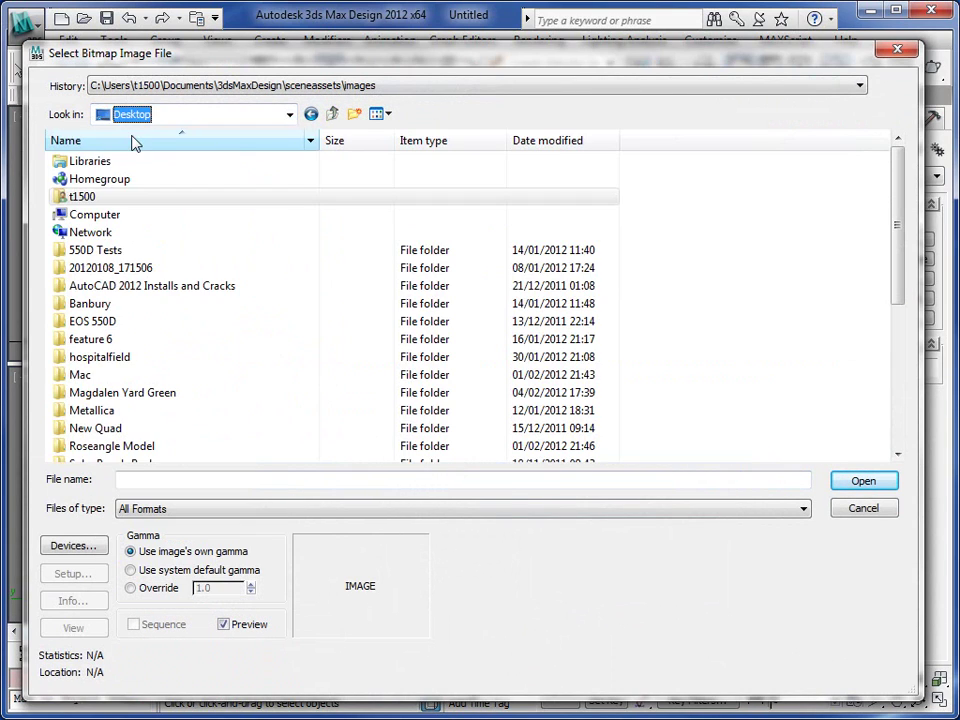
left_click_drag(898, 291, 897, 440)
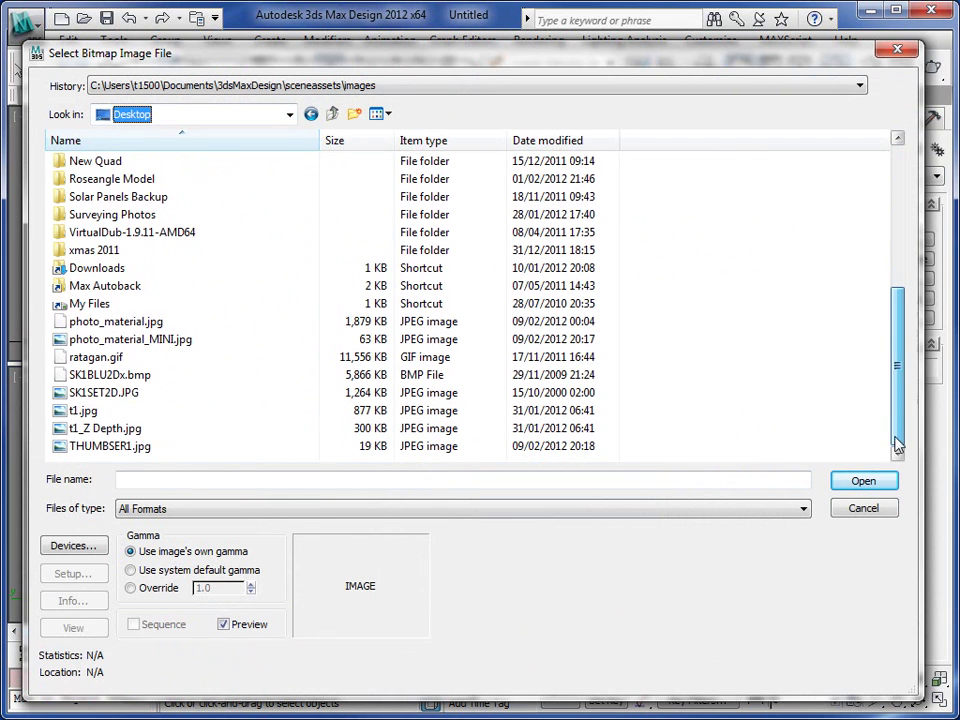
left_click(92, 325)
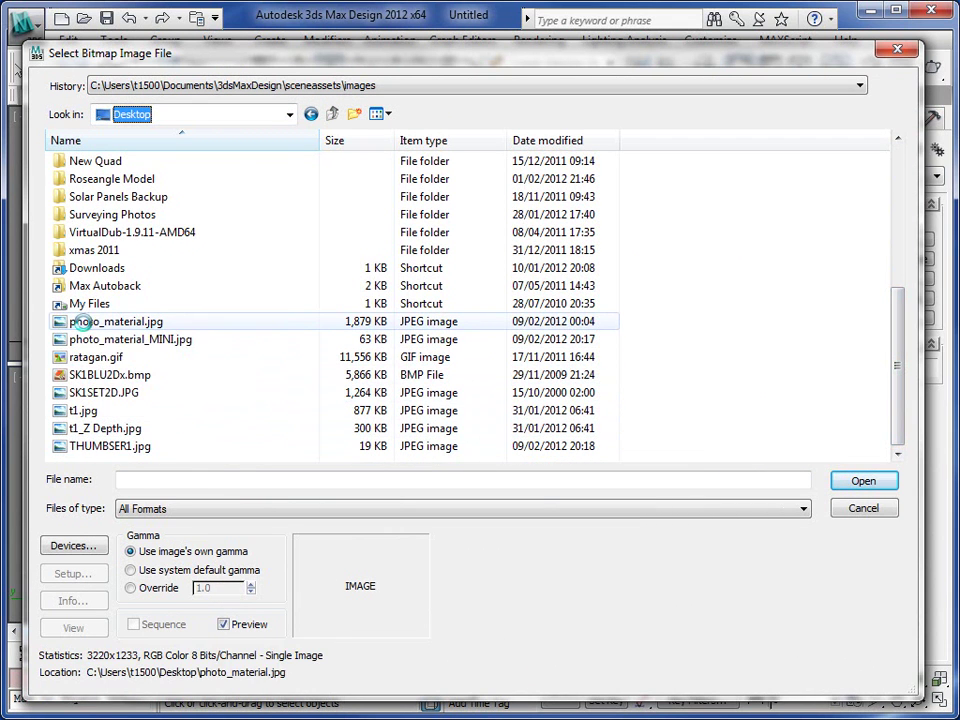
left_click(864, 482)
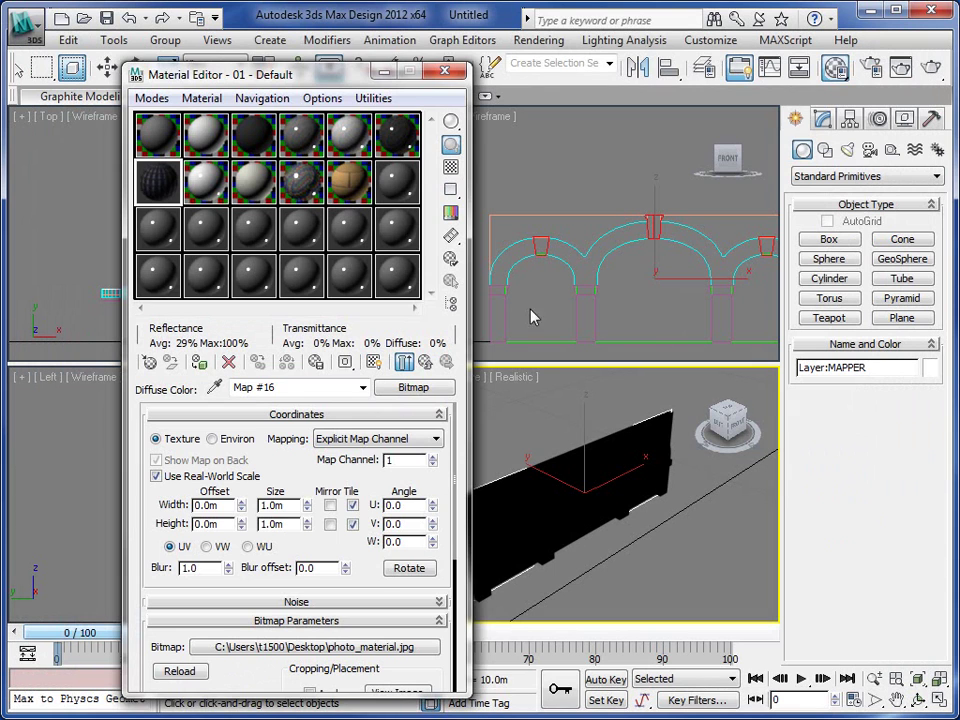
Open an enlarged preview of the photo material's sample and arrange it beside the Material Editor
left_click_drag(304, 80, 266, 65)
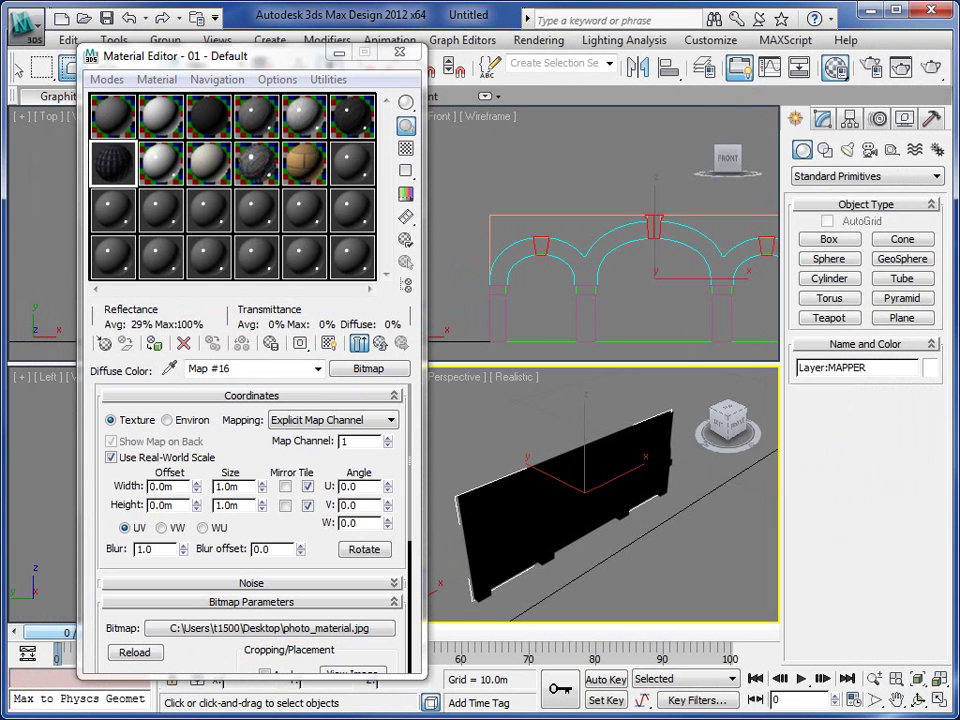
left_click_drag(836, 67, 686, 86)
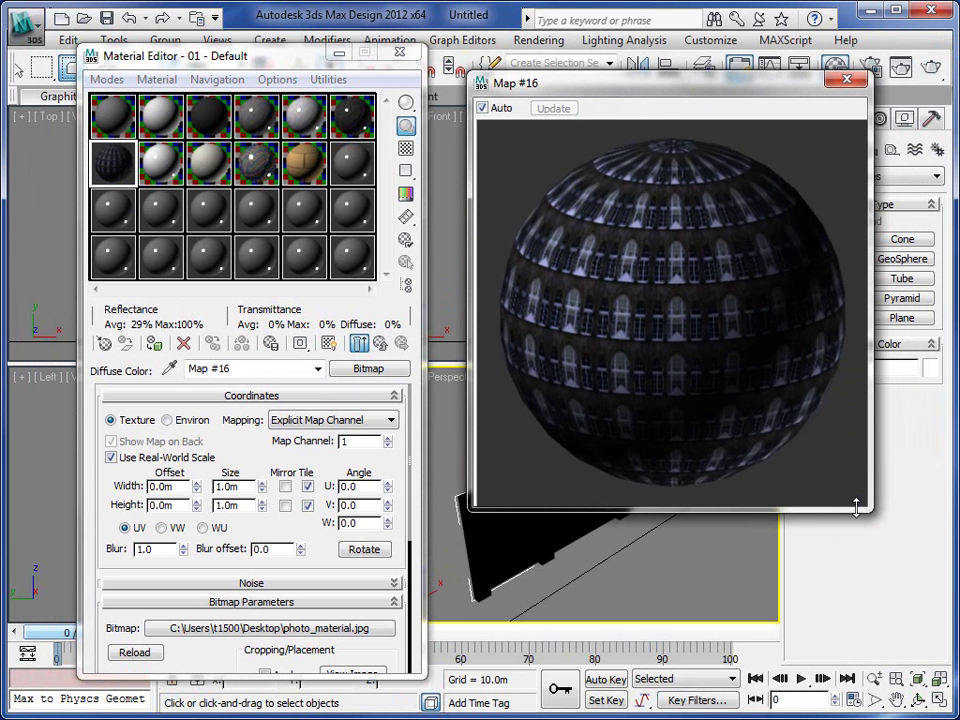
left_click_drag(872, 508, 955, 600)
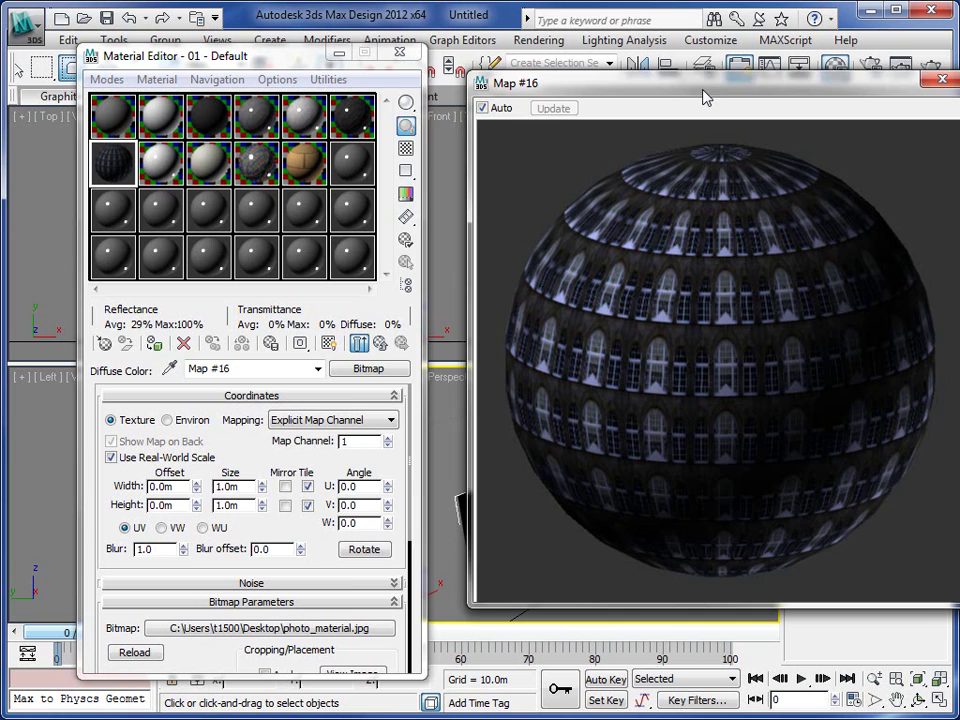
left_click_drag(703, 94, 645, 105)
left_click_drag(210, 56, 162, 59)
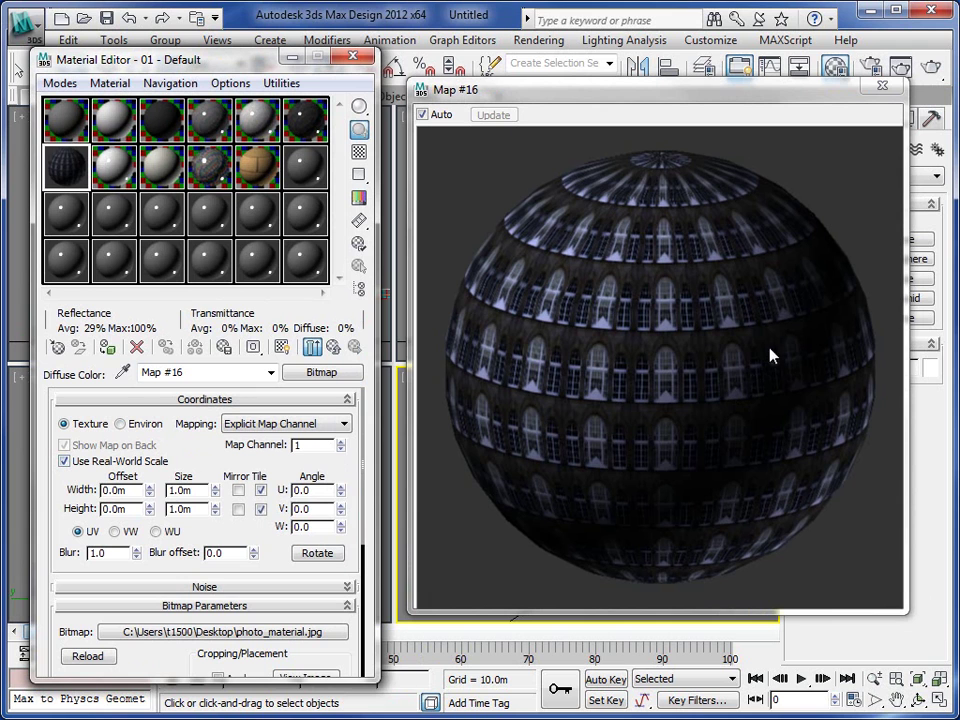
Turn off Use Real-World Scale for the diffuse bitmap and change the sample preview shape to a box
left_click(64, 462)
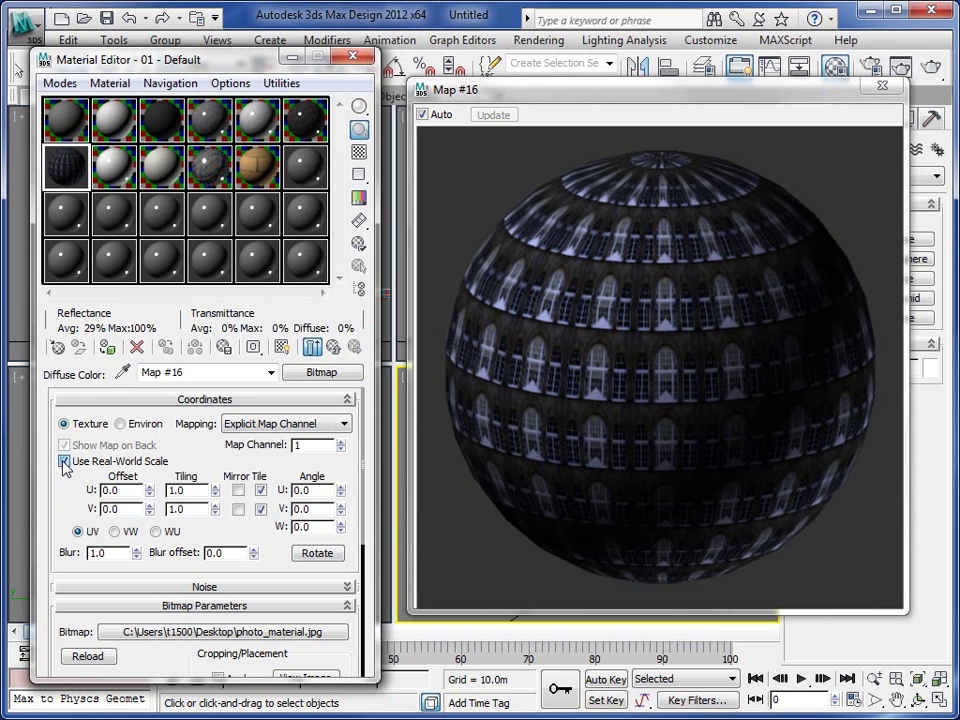
left_click(359, 107)
left_click_drag(372, 108, 425, 113)
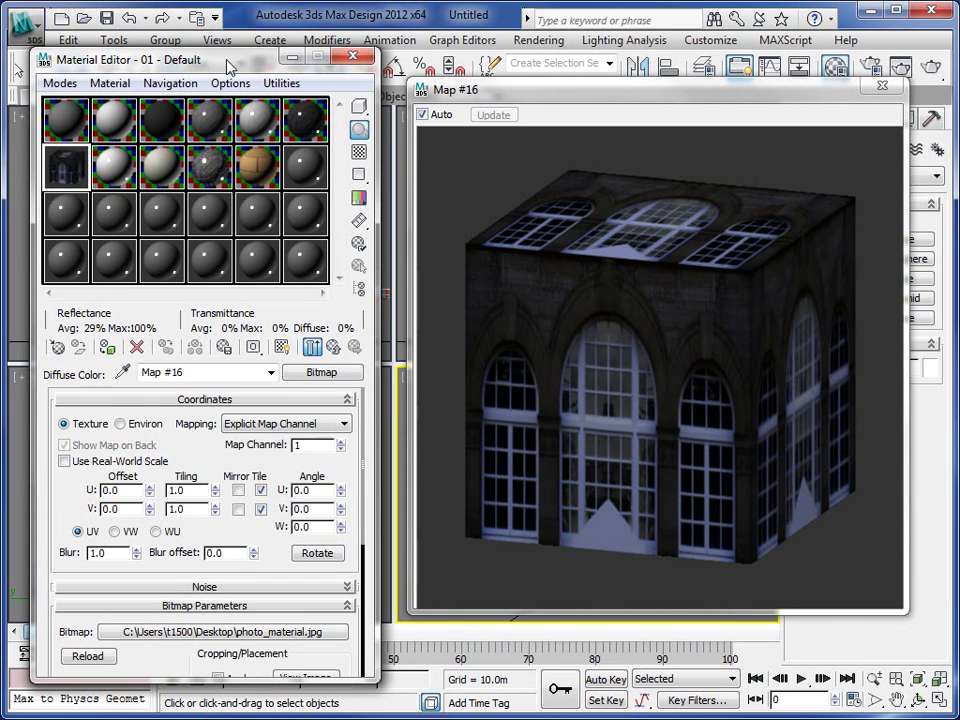
left_click_drag(553, 102, 398, 131)
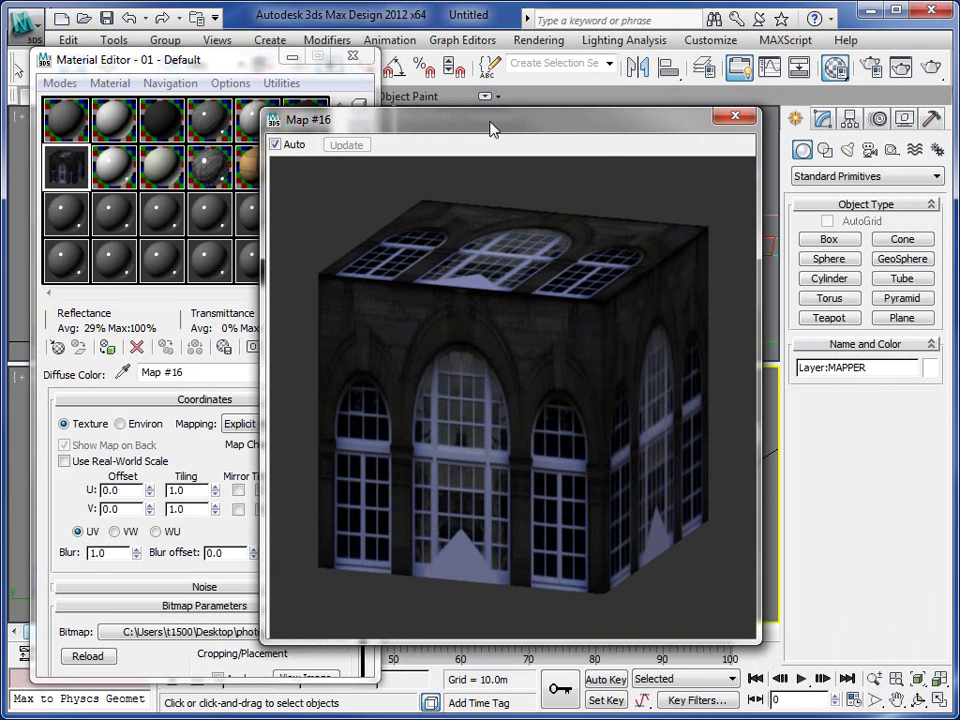
Assign the photo material to the selected MAPPER object, closing its enlarged preview and the Material Editor
left_click_drag(490, 127, 618, 121)
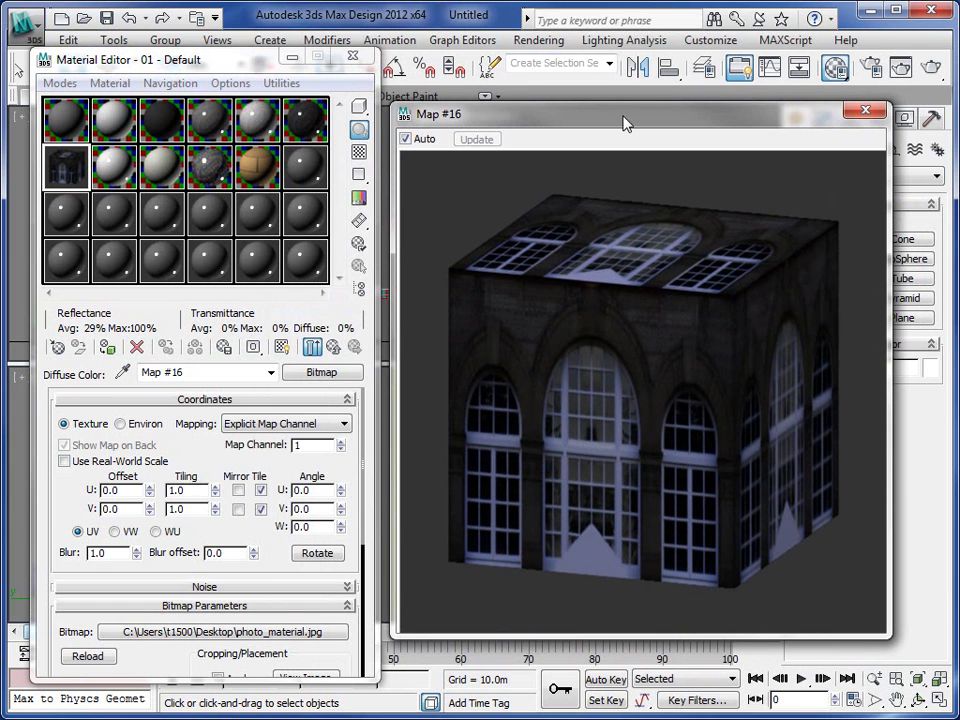
left_click(107, 349)
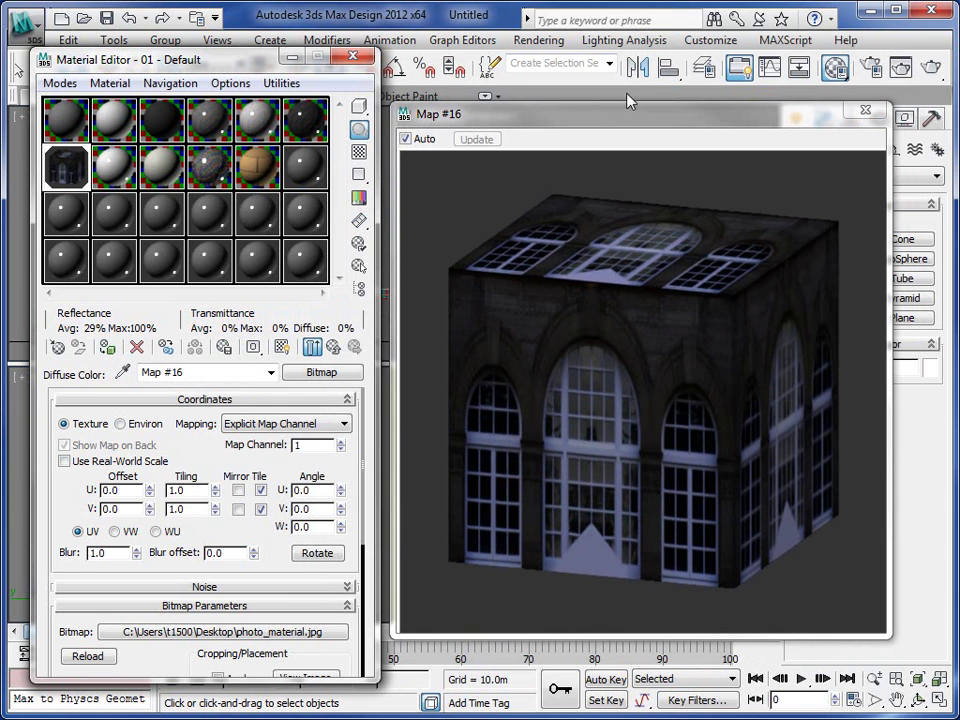
left_click(865, 112)
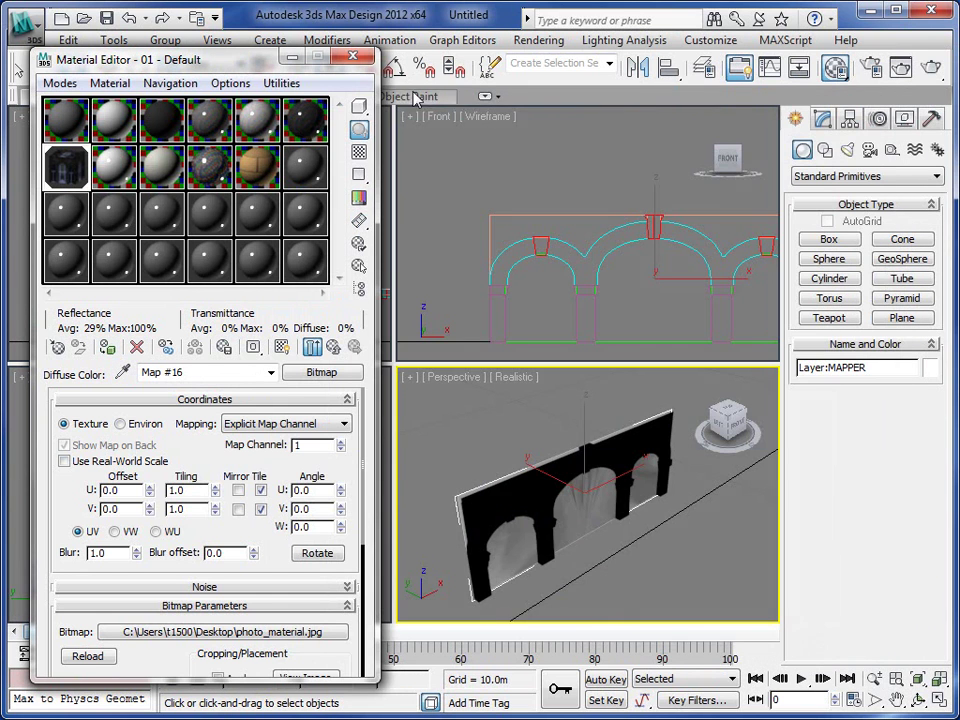
left_click(352, 60)
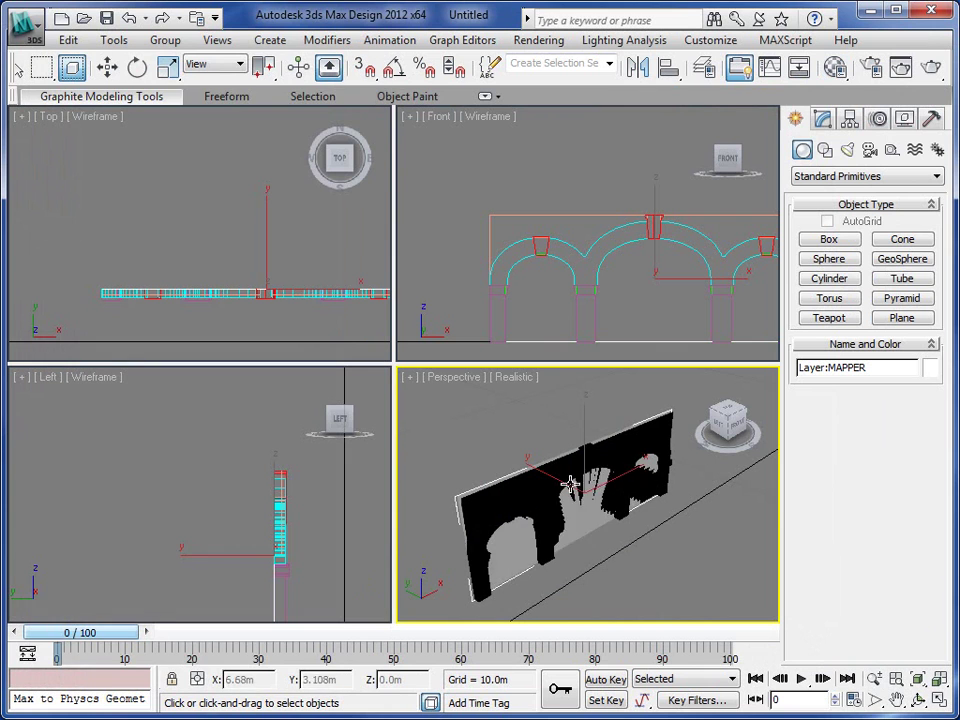
Set the Perspective view's display style to Shaded with Edged Faces
left_click(510, 378)
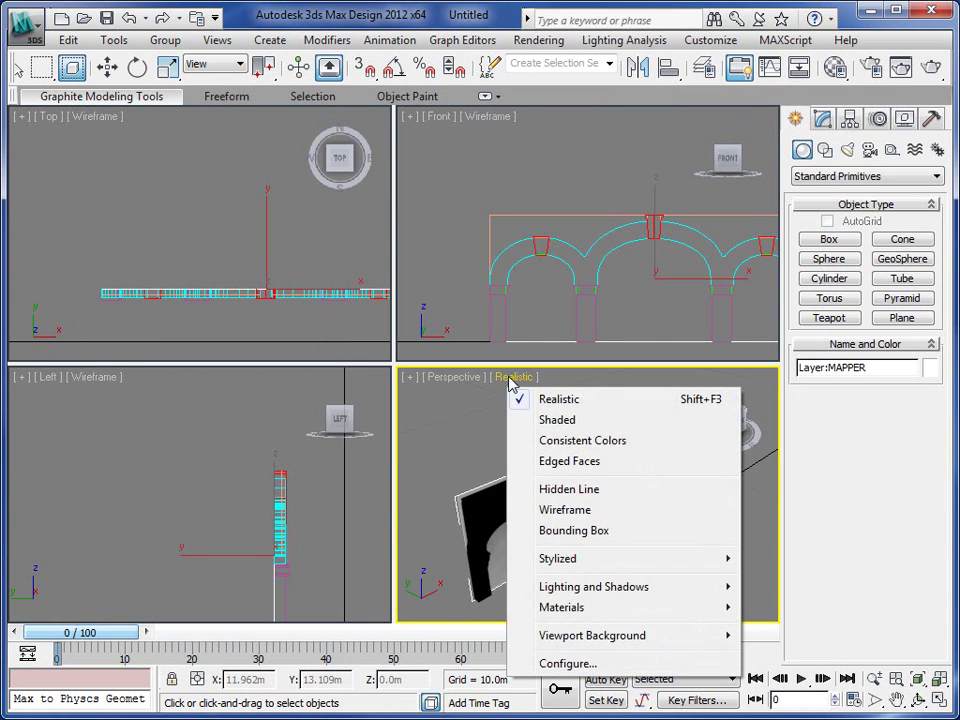
left_click(549, 420)
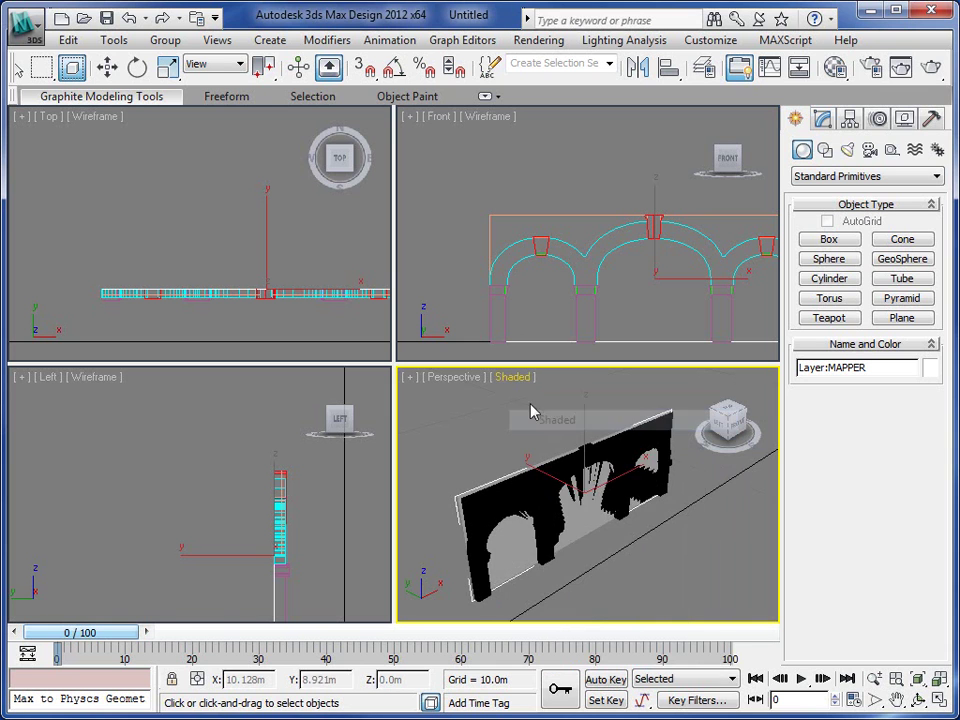
left_click(508, 378)
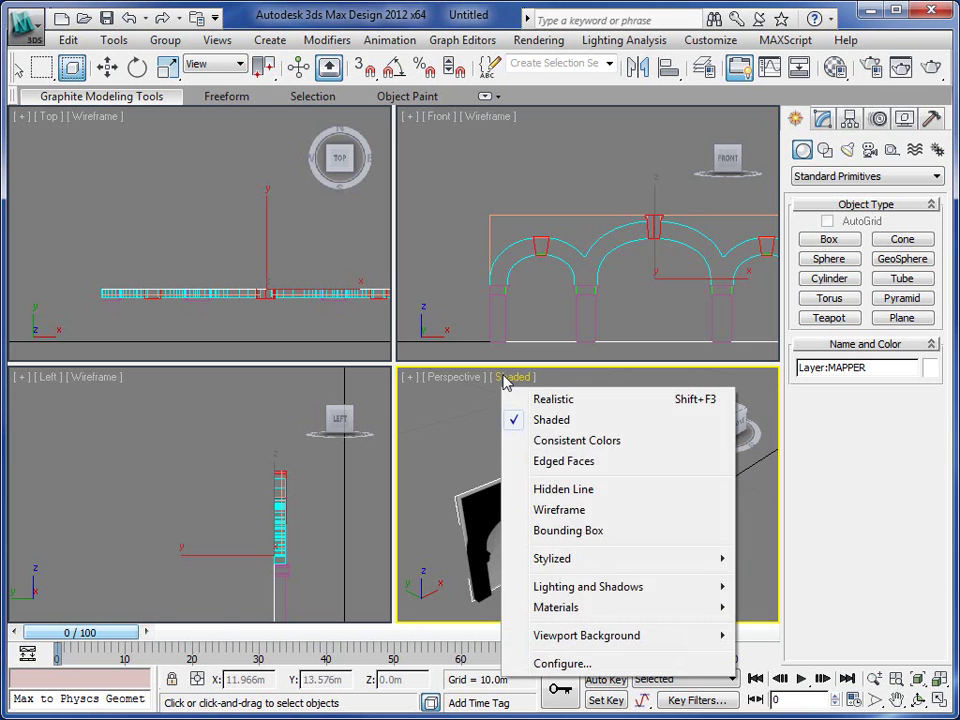
left_click(547, 465)
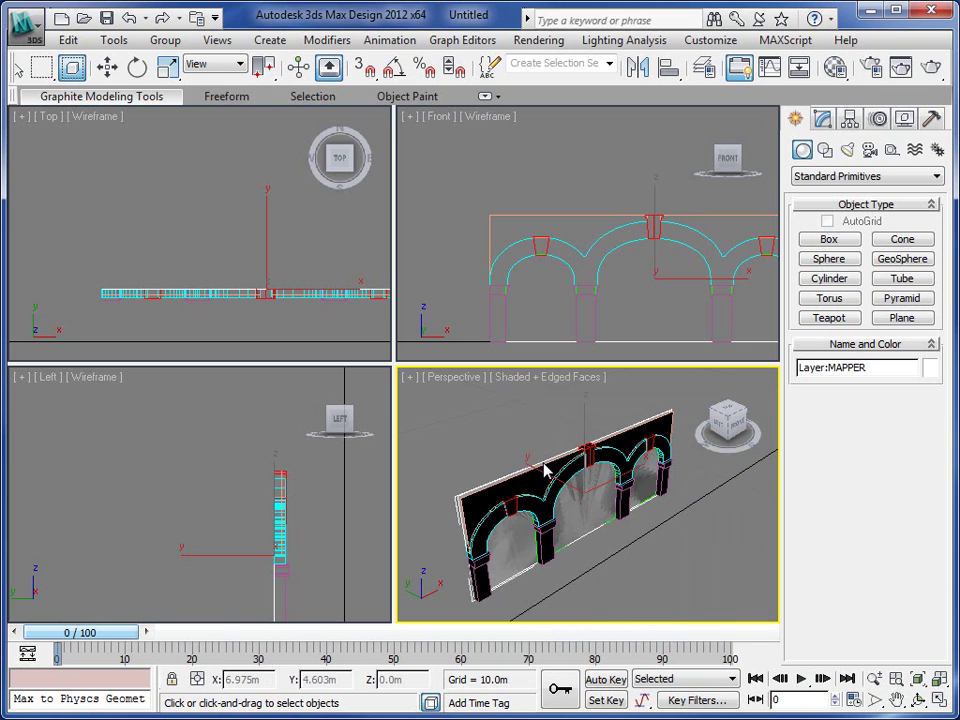
Hide every object except the selected MAPPER layer object
left_click(918, 700)
left_click_drag(583, 553, 440, 385)
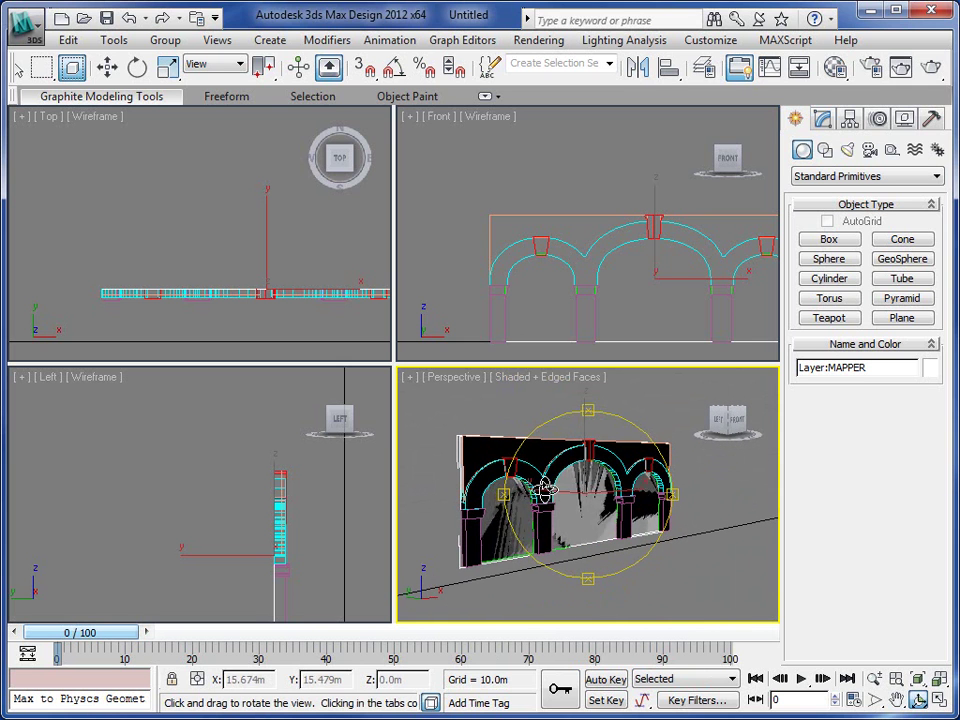
left_click(903, 121)
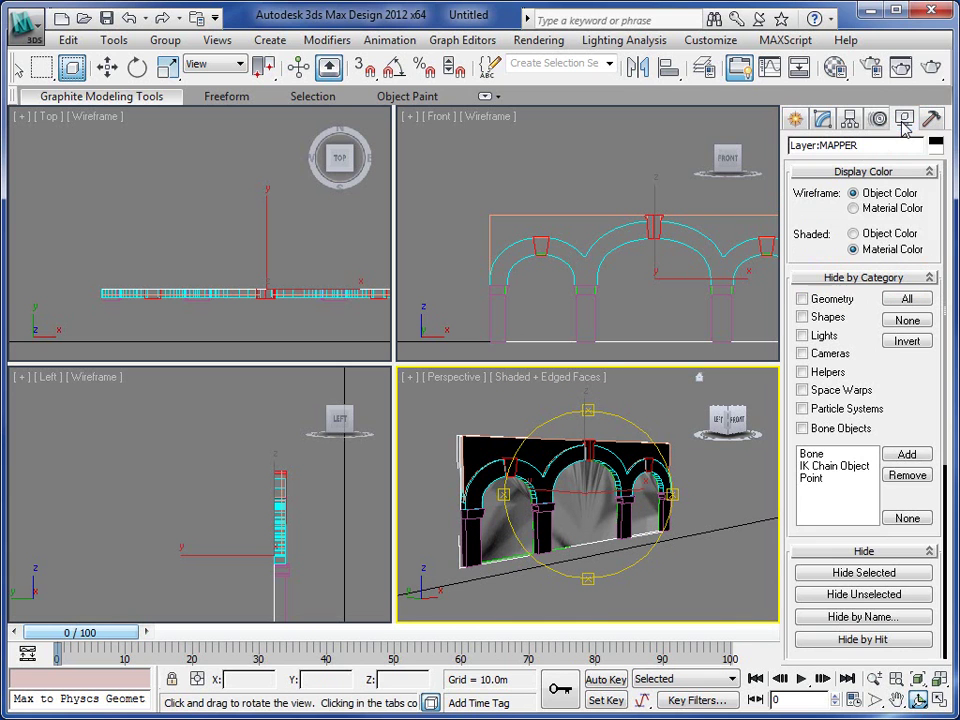
left_click(848, 595)
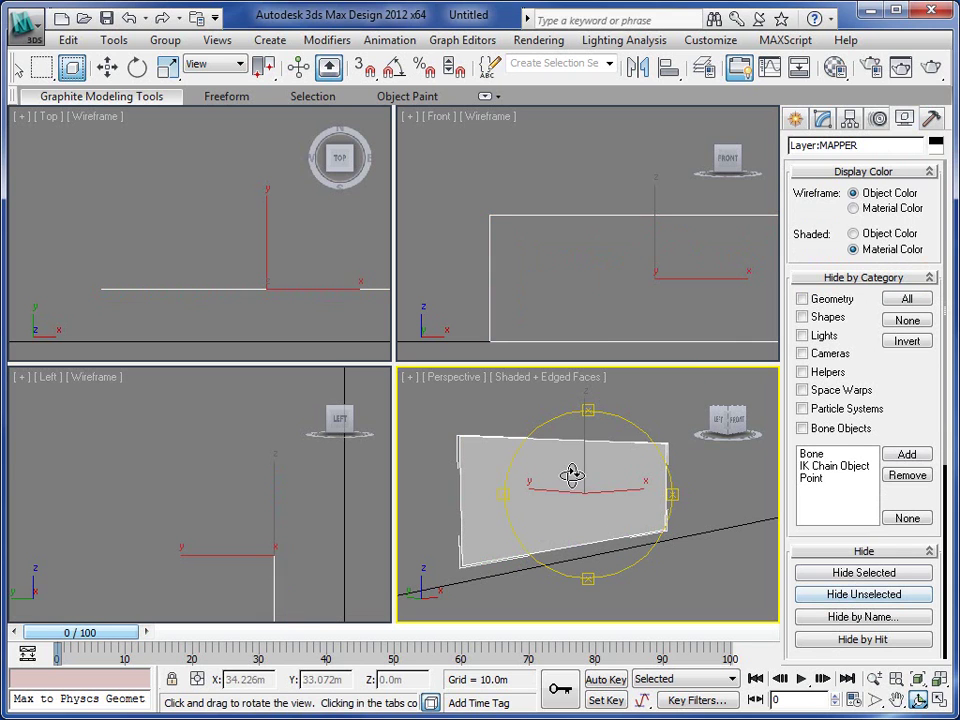
Turn on showing the photo material's map in the viewport from the material's parent level, and close the Material Editor
left_click(835, 70)
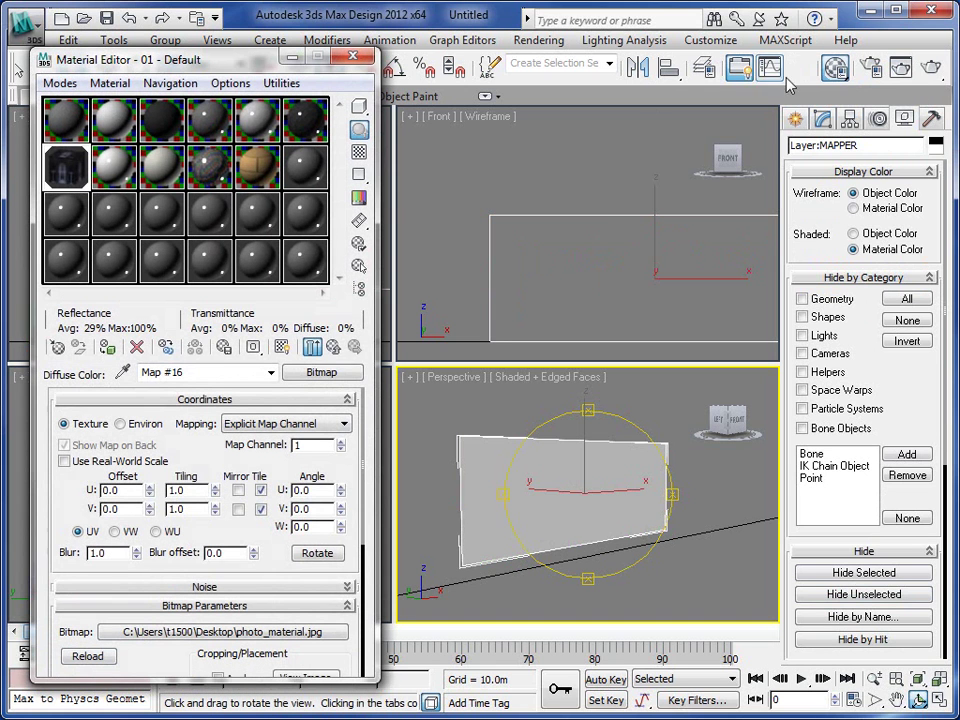
left_click(334, 347)
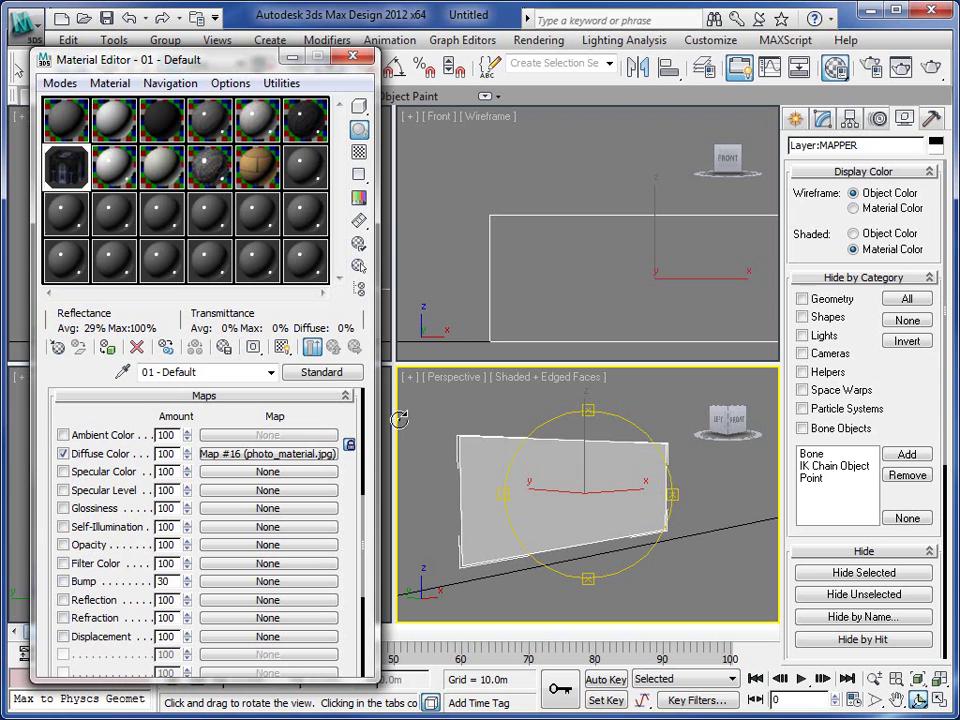
left_click(283, 347)
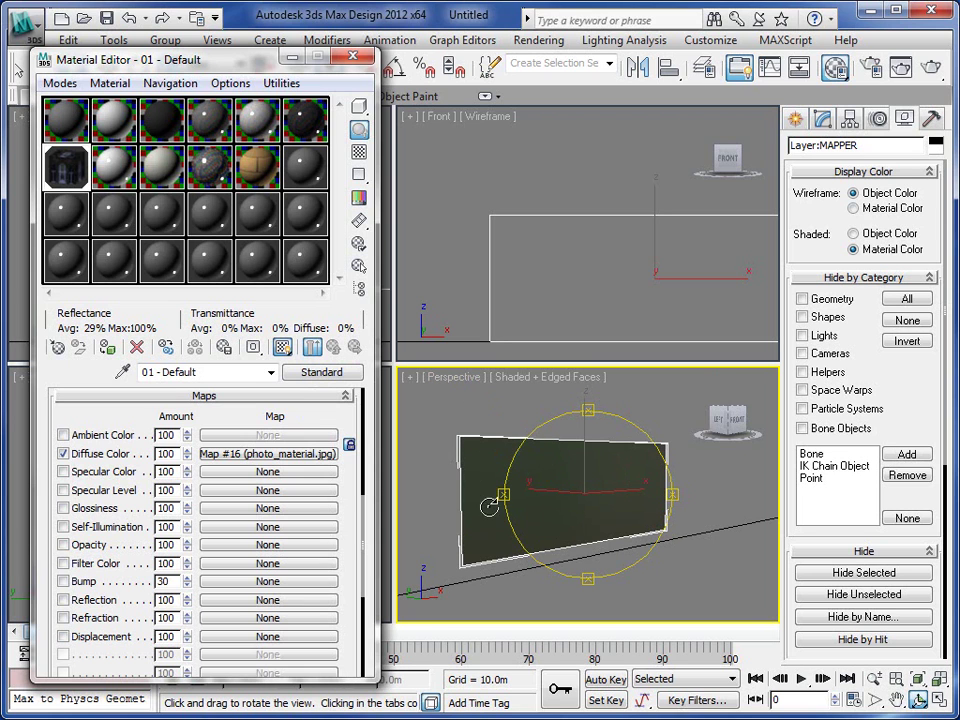
left_click(356, 58)
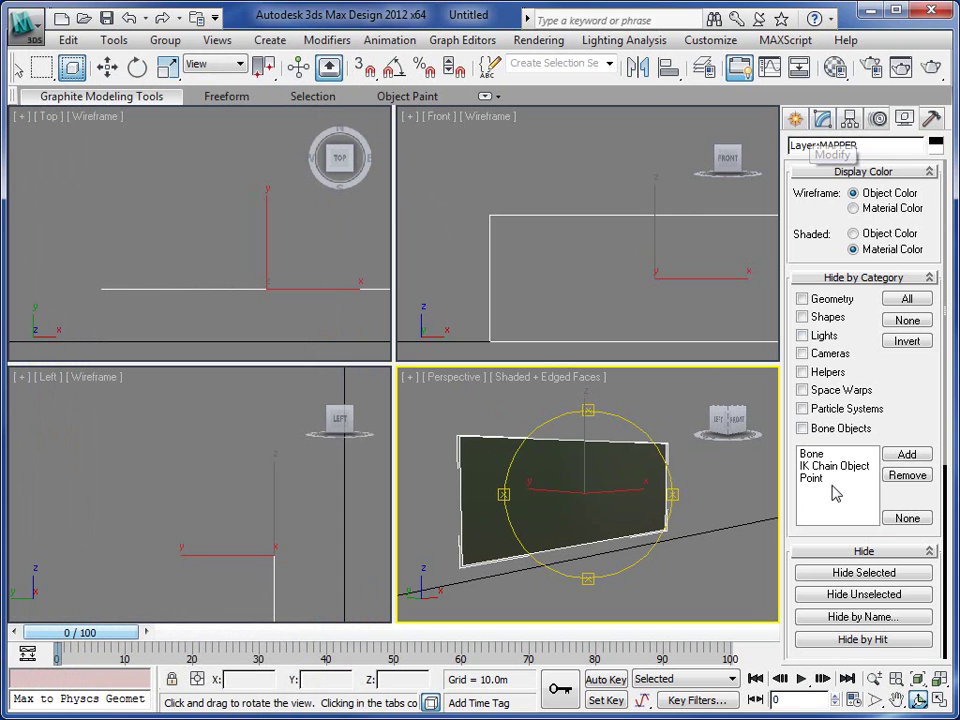
Add a UVW Map modifier to the MAPPER object
left_click(940, 681)
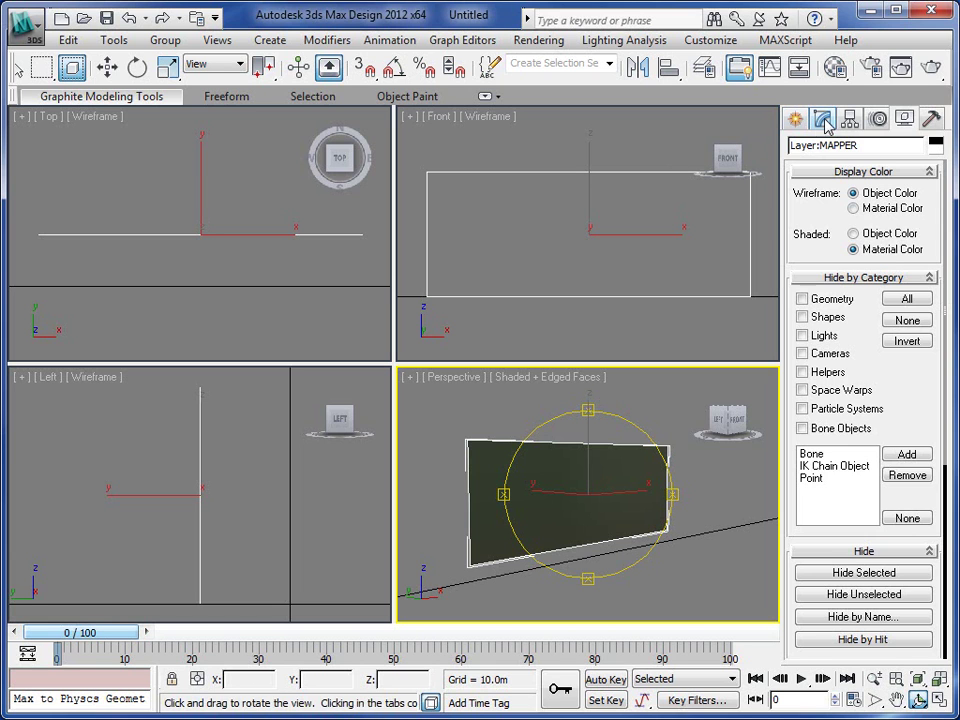
left_click(821, 119)
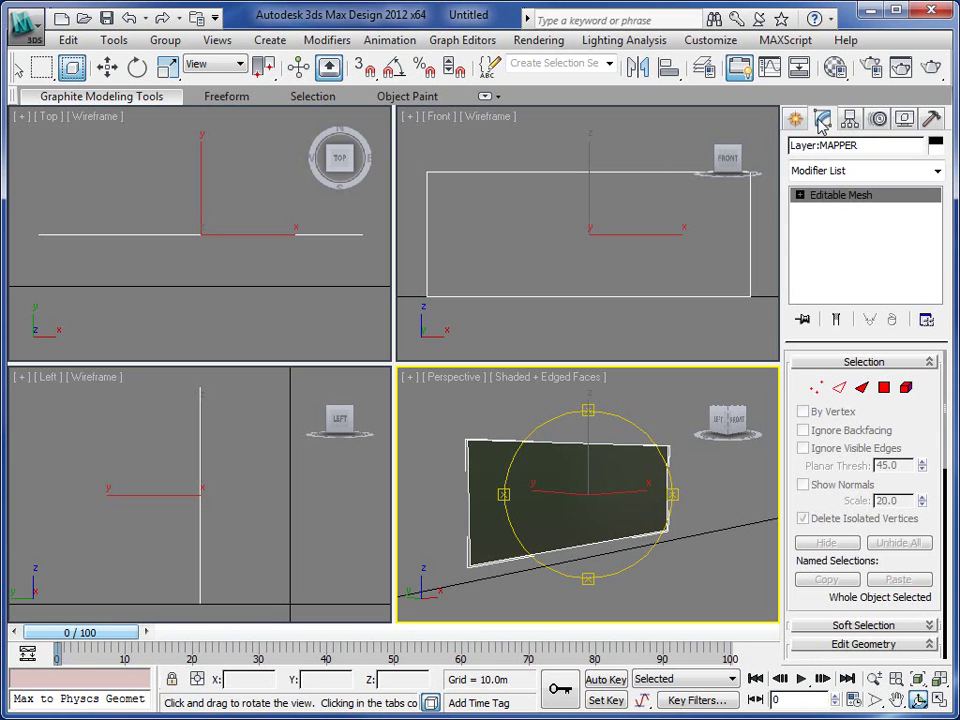
left_click(938, 172)
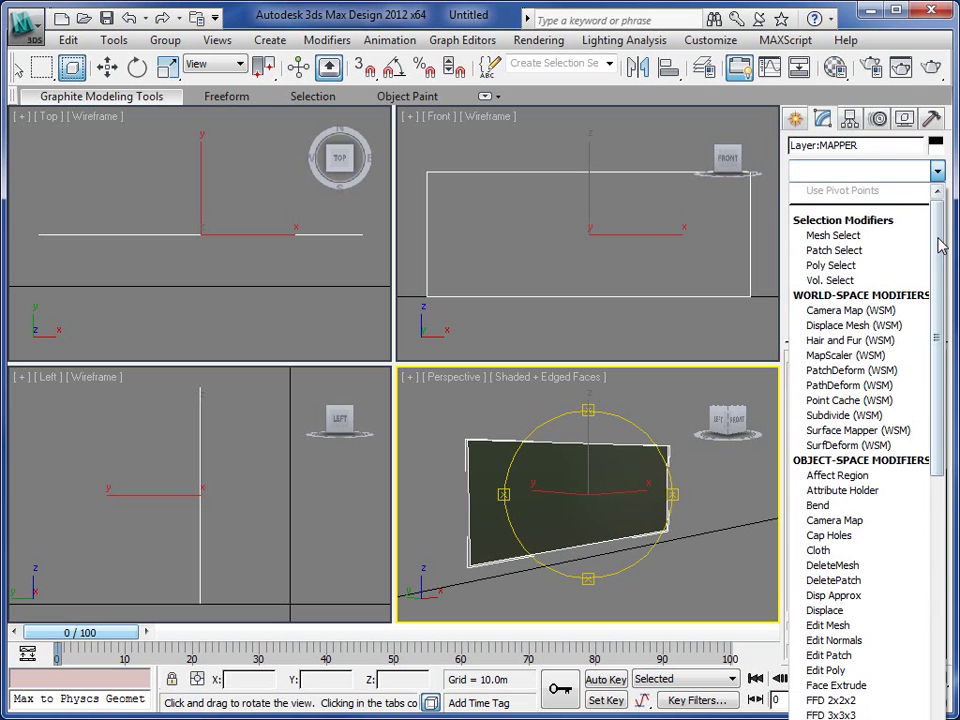
left_click_drag(940, 250, 946, 630)
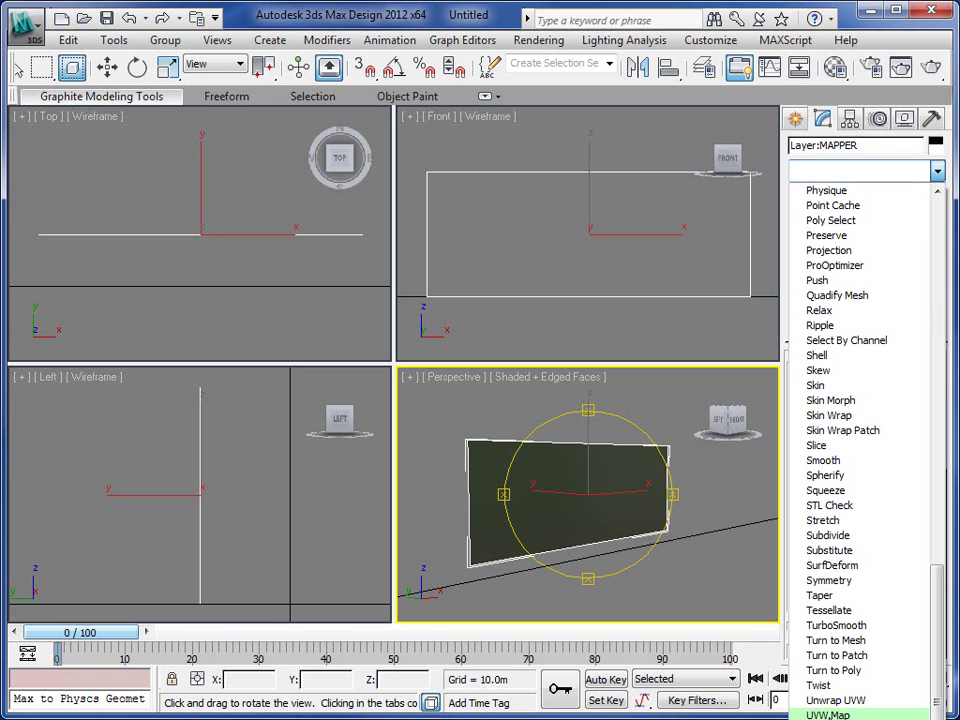
left_click(828, 714)
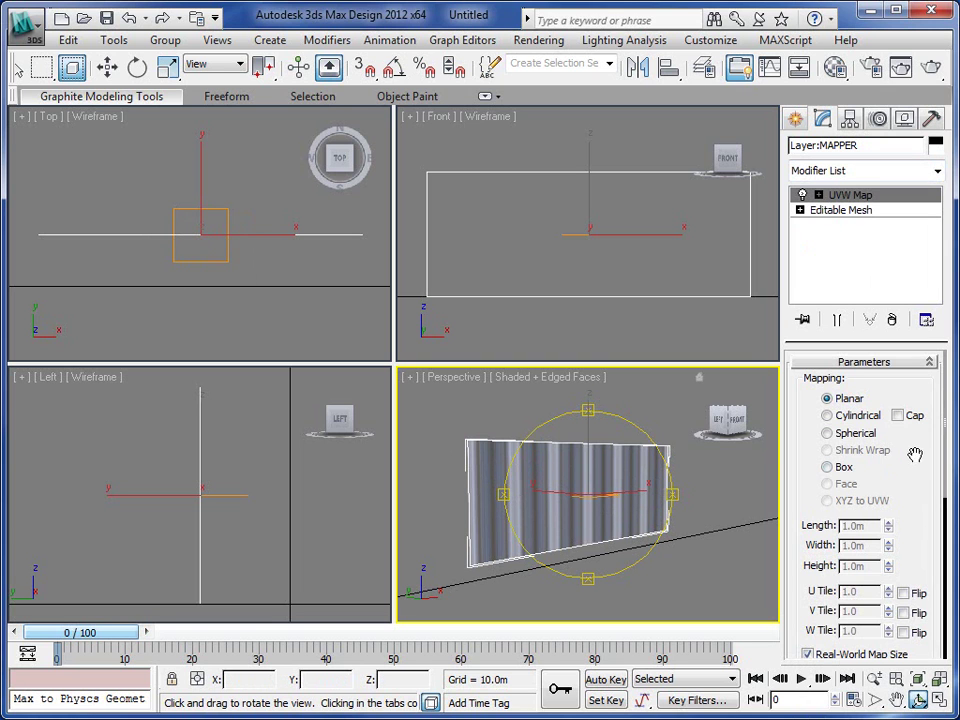
Turn off Real-World Map Size for the UVW Map modifier's planar mapping
scroll(915, 460, "down", 2)
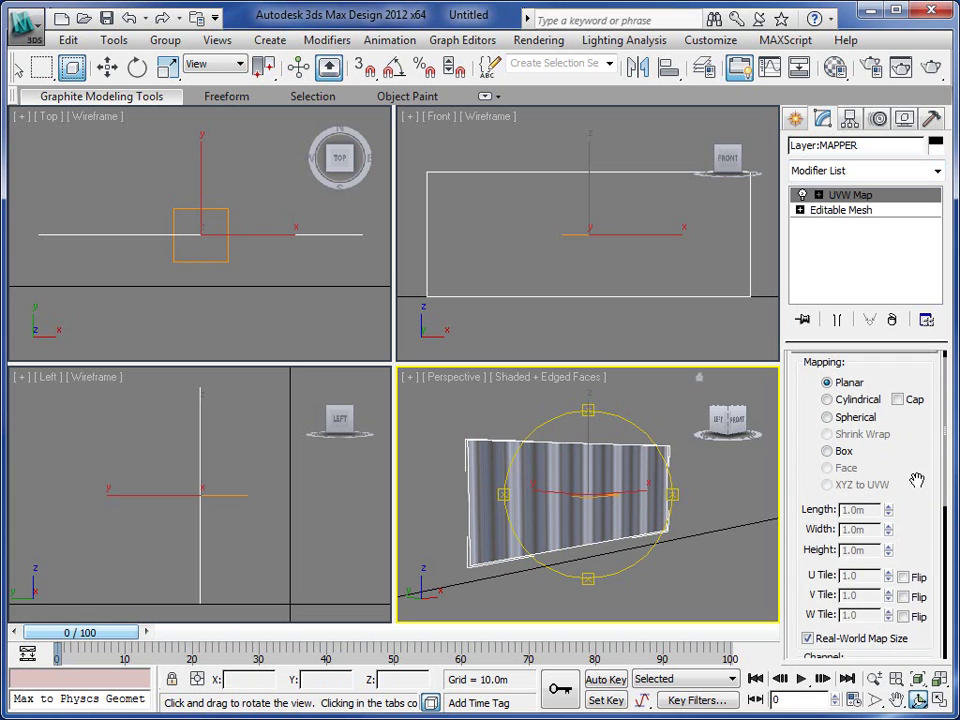
scroll(916, 481, "down", 1)
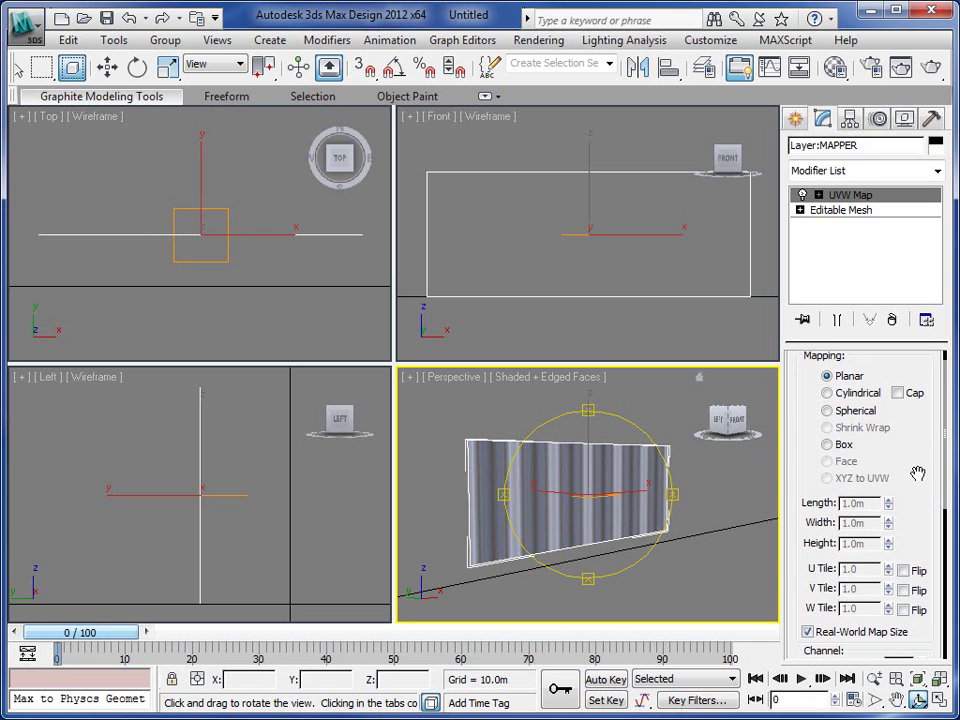
left_click(807, 633)
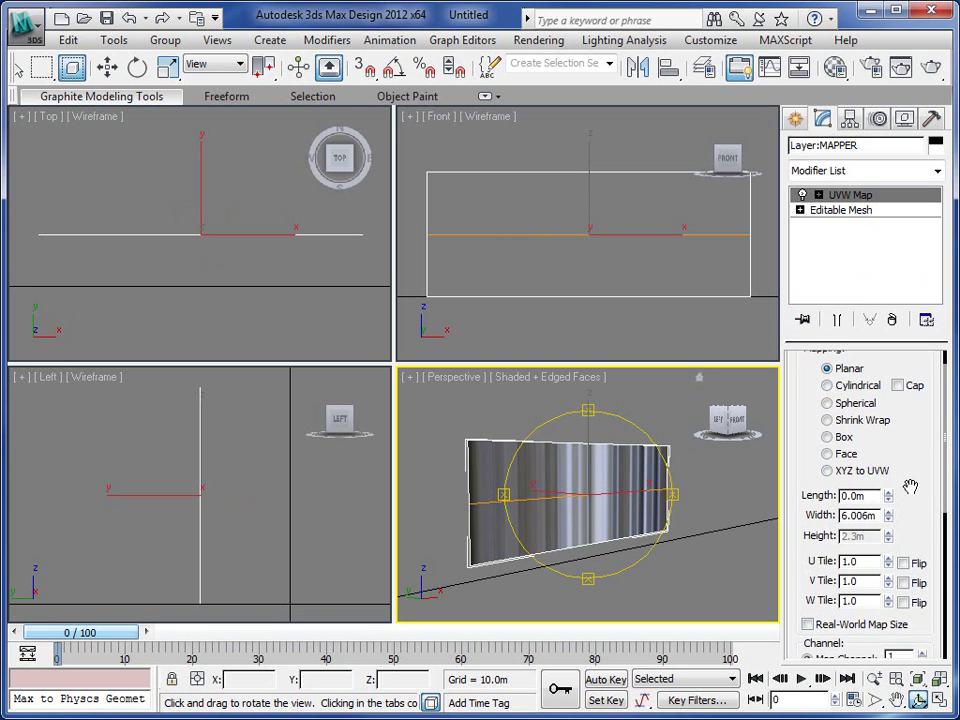
Set the planar mapping's length and width to 1 m each
mouse_move(910, 494)
left_mouse_down()
mouse_move(912, 516)
mouse_move(911, 484)
left_mouse_up()
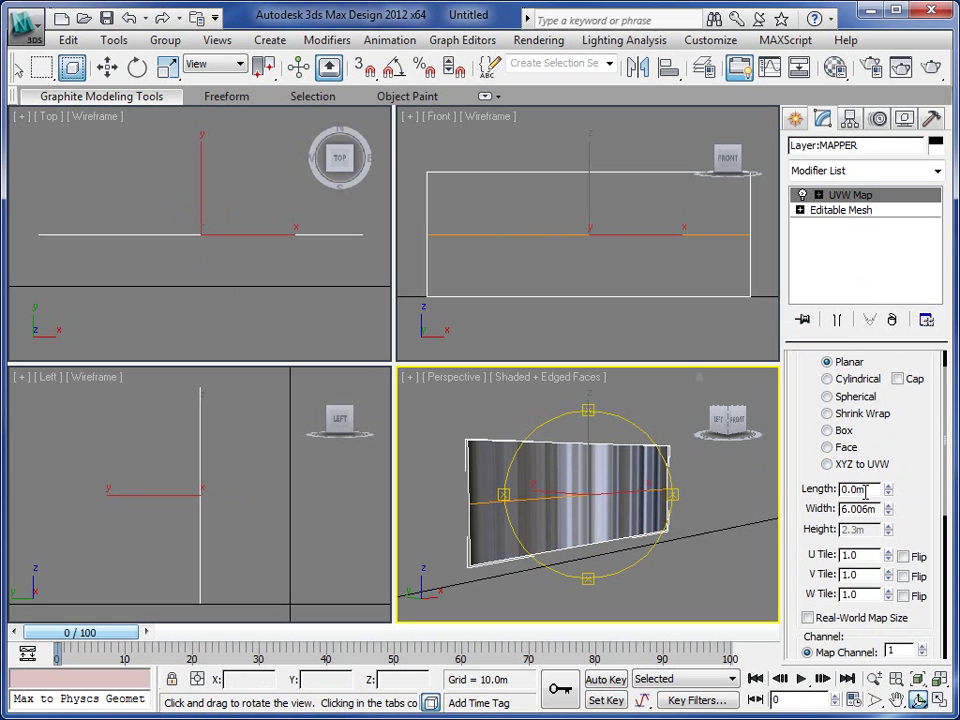
left_click_drag(865, 489, 851, 492)
type("1")
key("Tab")
type("1")
key("Return")
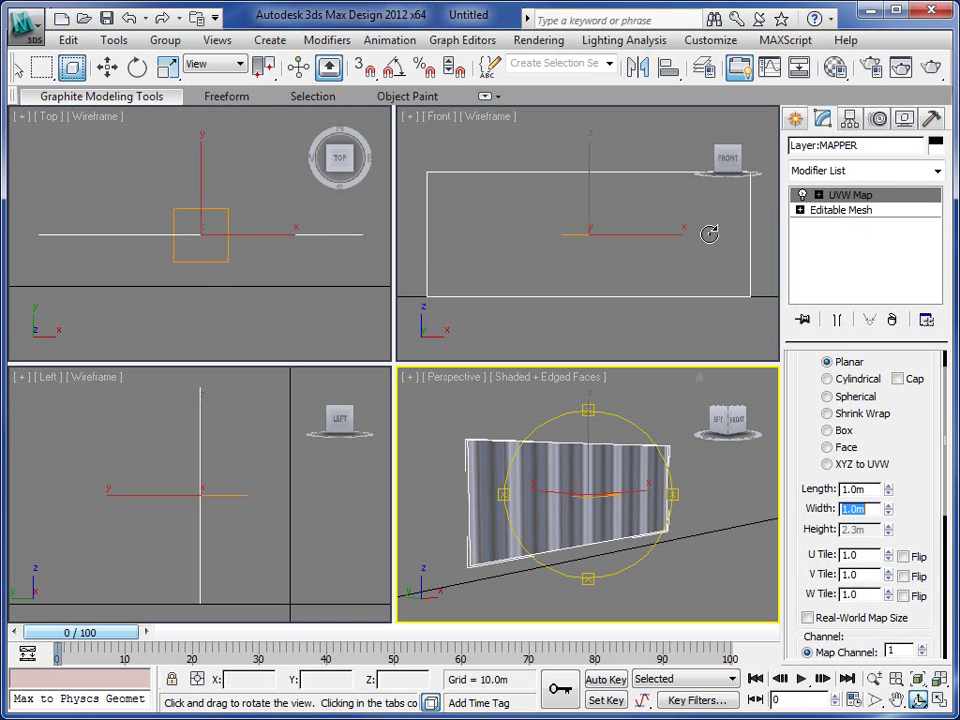
Rotate the UVW Map gizmo 90 degrees in the Left view with angle snap on, so it stands parallel to the facade
left_click(880, 198)
key("w")
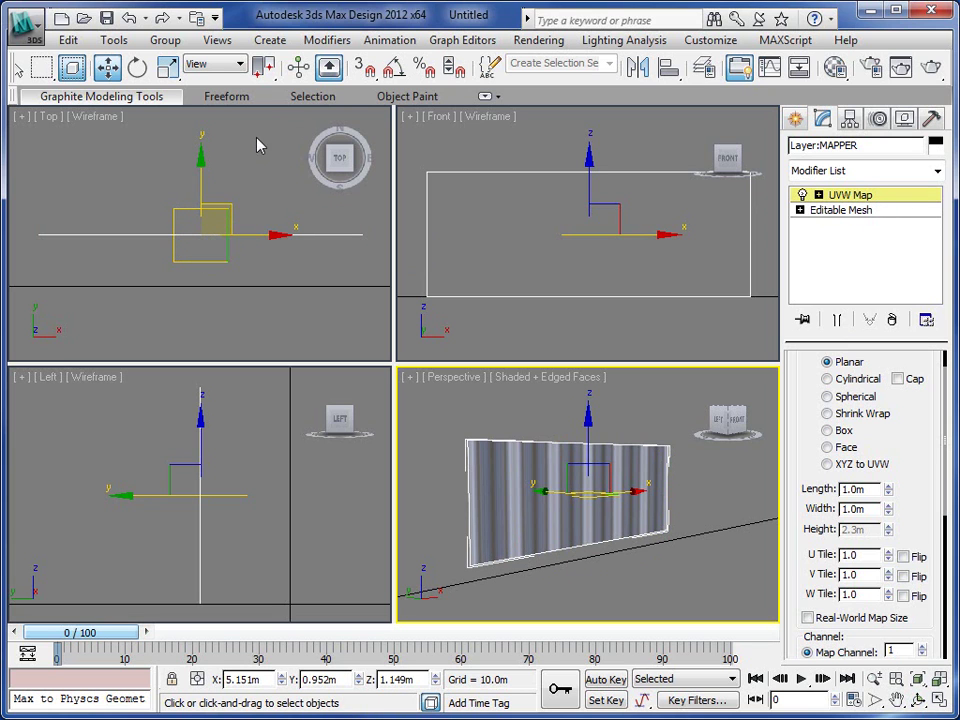
left_click(137, 68)
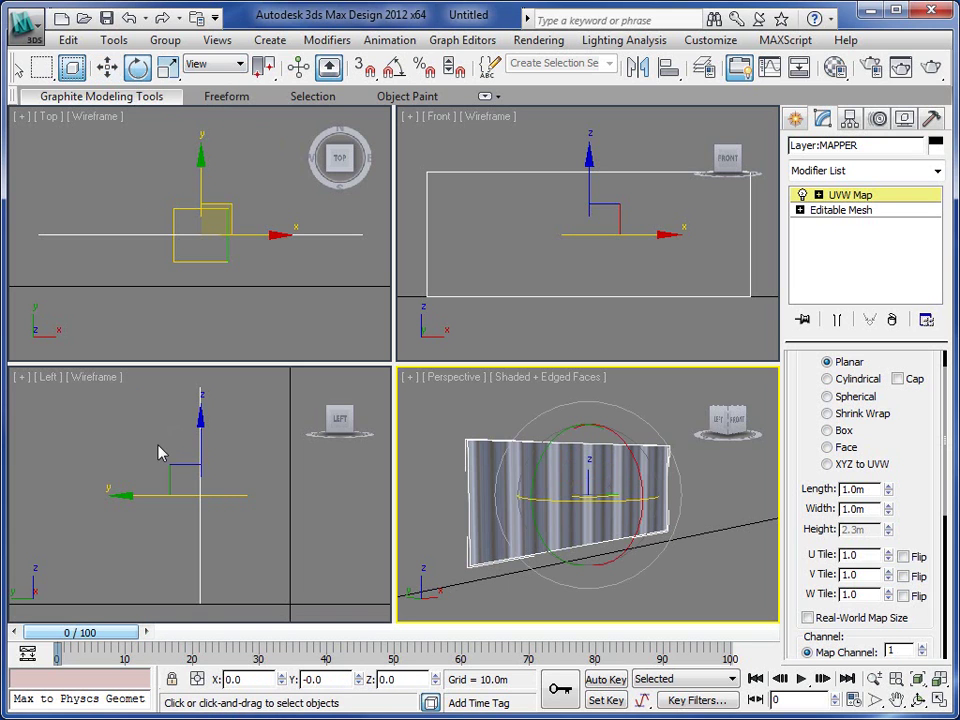
right_click(236, 471)
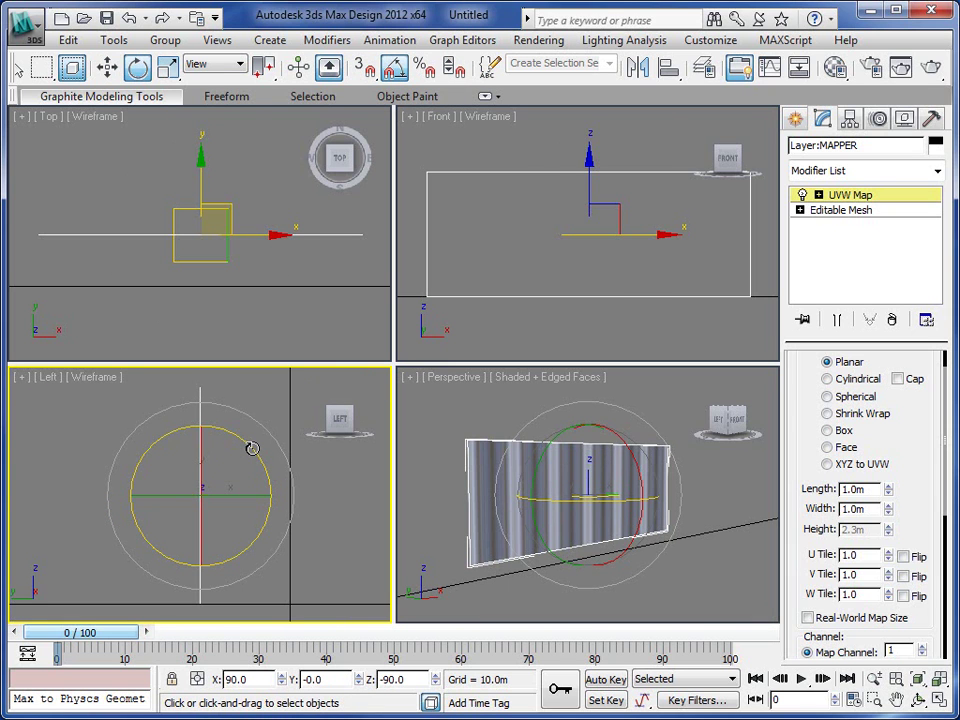
left_click_drag(252, 449, 283, 532)
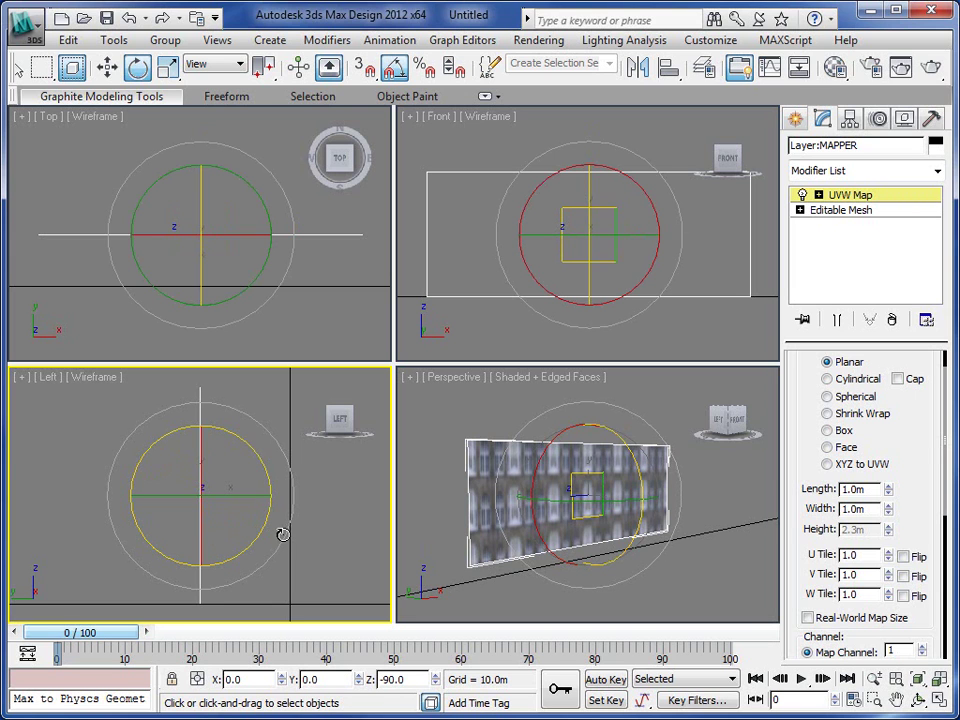
left_click_drag(283, 535, 283, 541)
Fit the mapping gizmo to the MAPPER object's extents and leave gizmo editing
left_click_drag(917, 506, 920, 350)
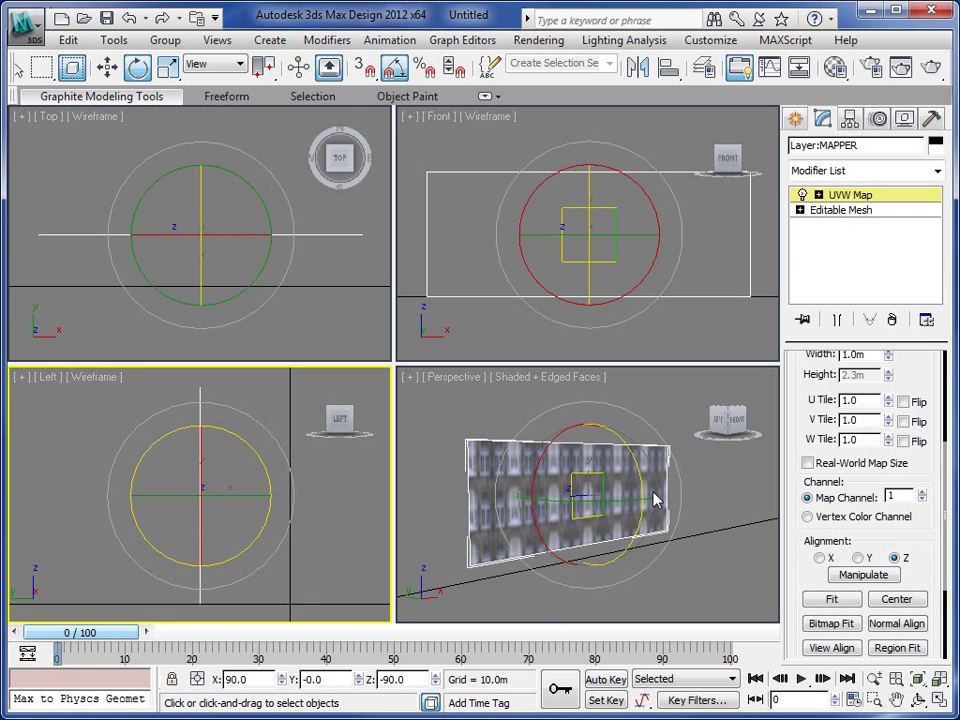
left_click(831, 600)
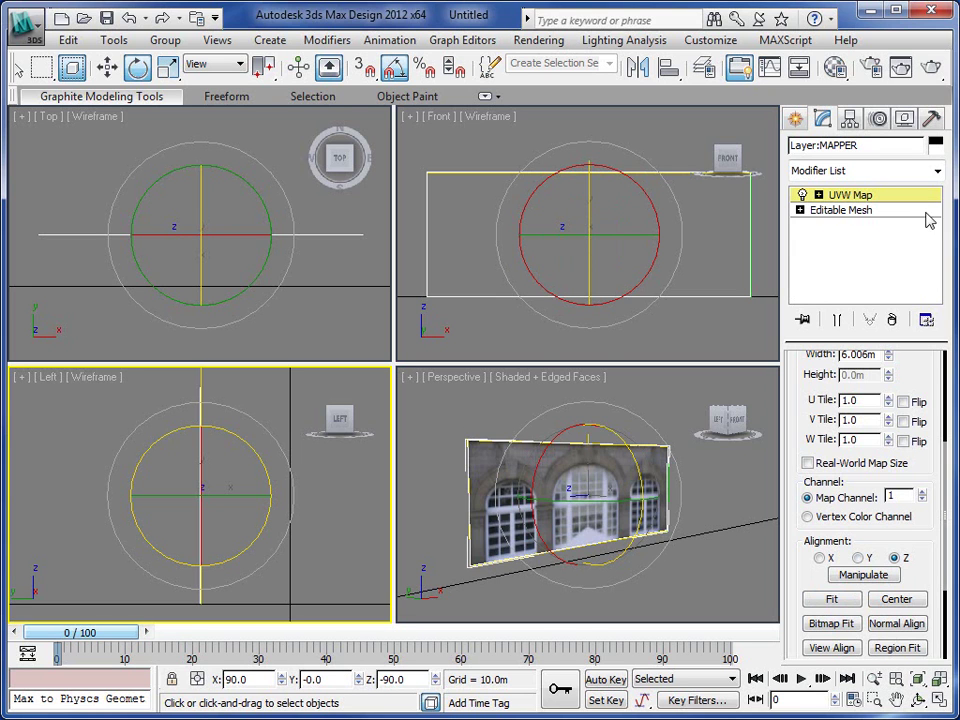
left_click(857, 197)
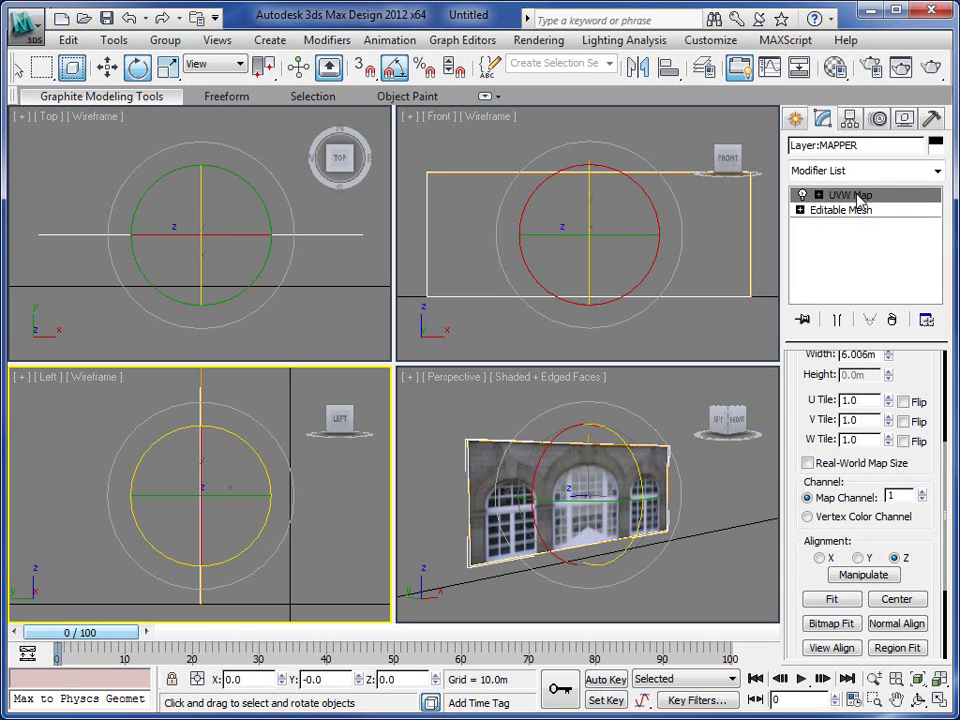
Hide the selected MAPPER object and bring the unhide options into view
left_click(905, 121)
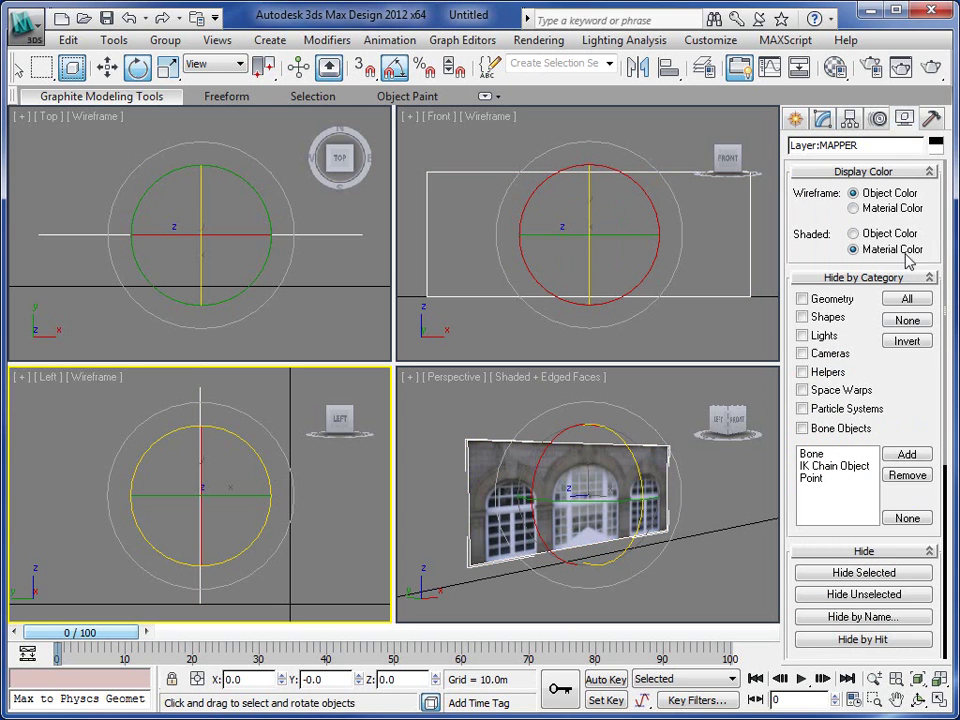
left_click(864, 573)
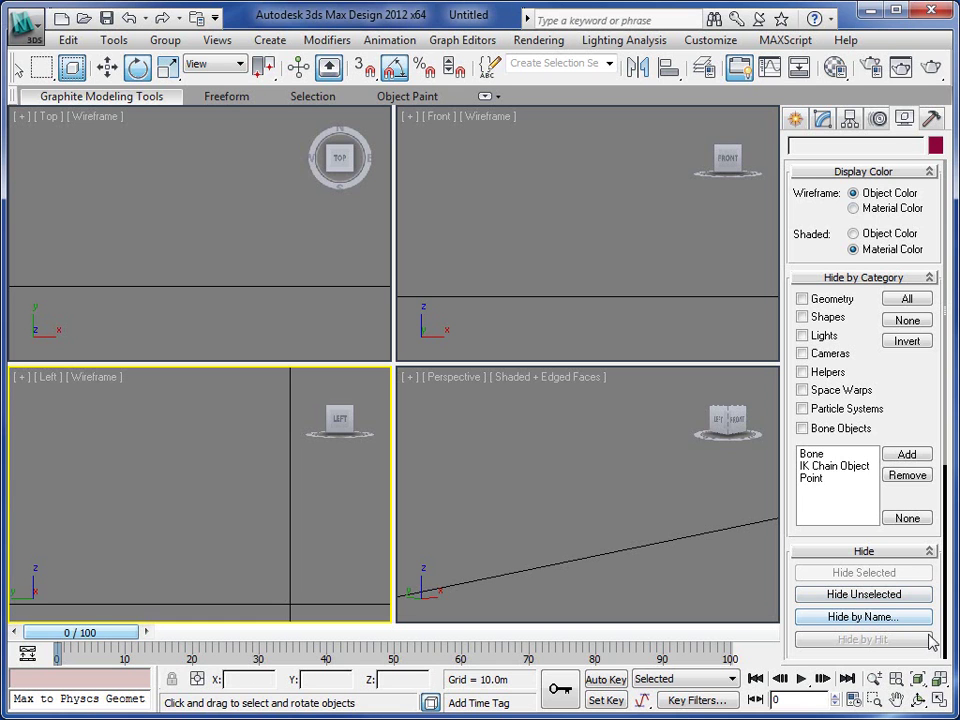
left_click_drag(937, 625, 936, 428)
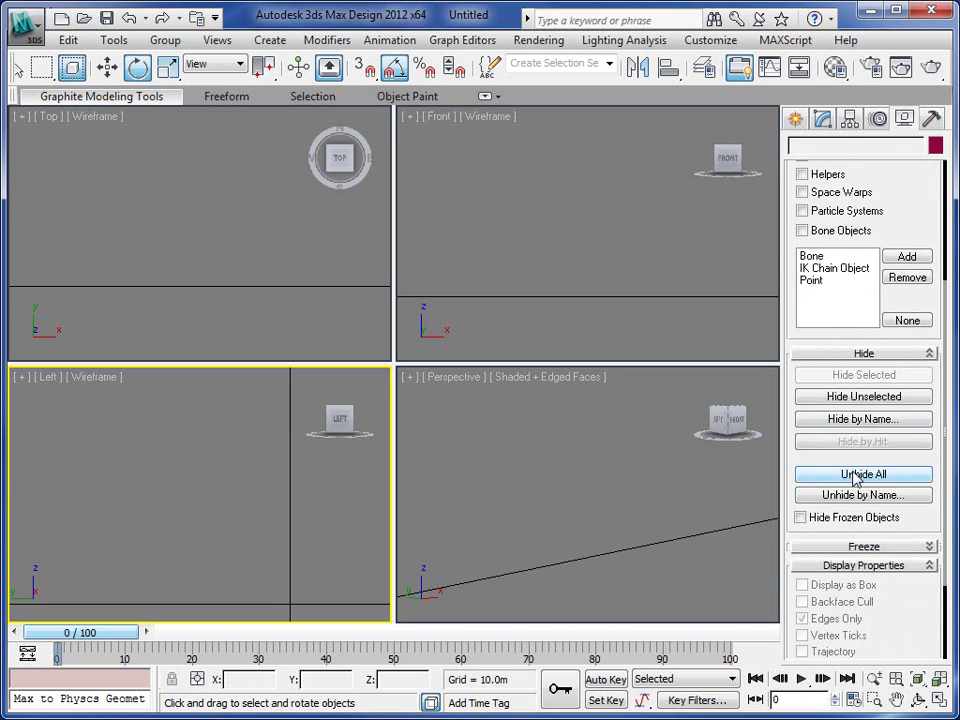
Unhide all objects and select the entire facade model in the Perspective view
left_click(855, 478)
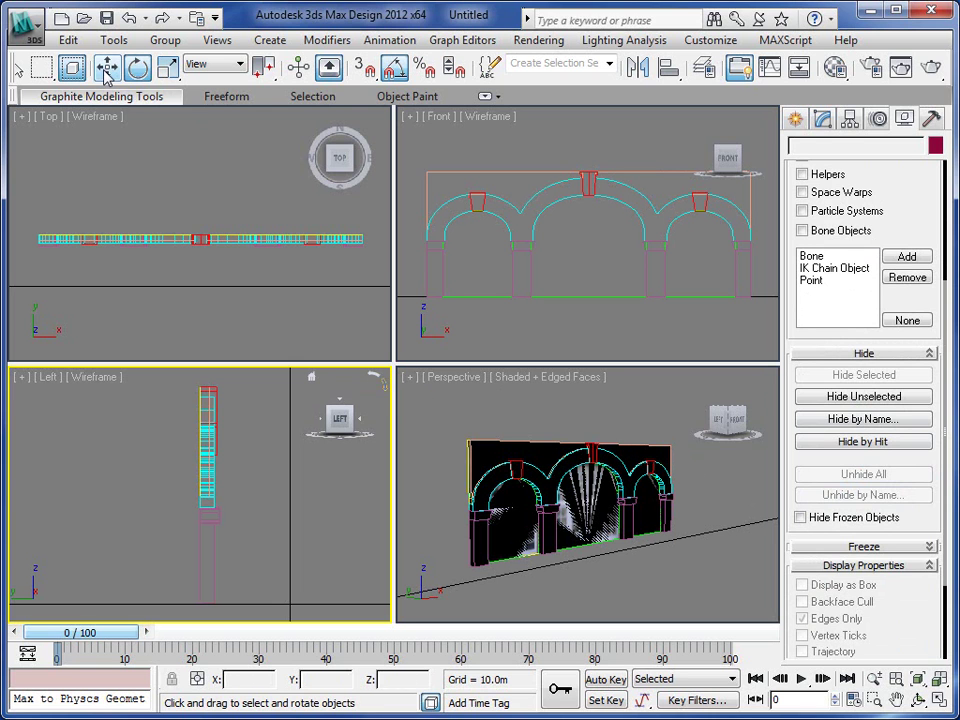
left_click_drag(214, 78, 433, 78)
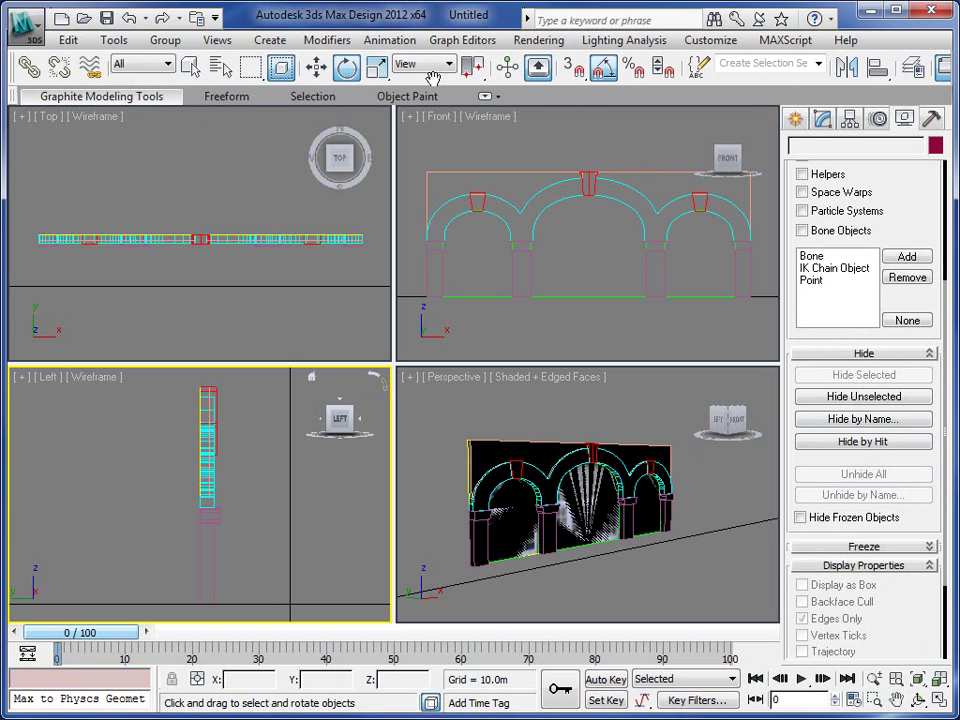
left_click_drag(435, 600, 688, 418)
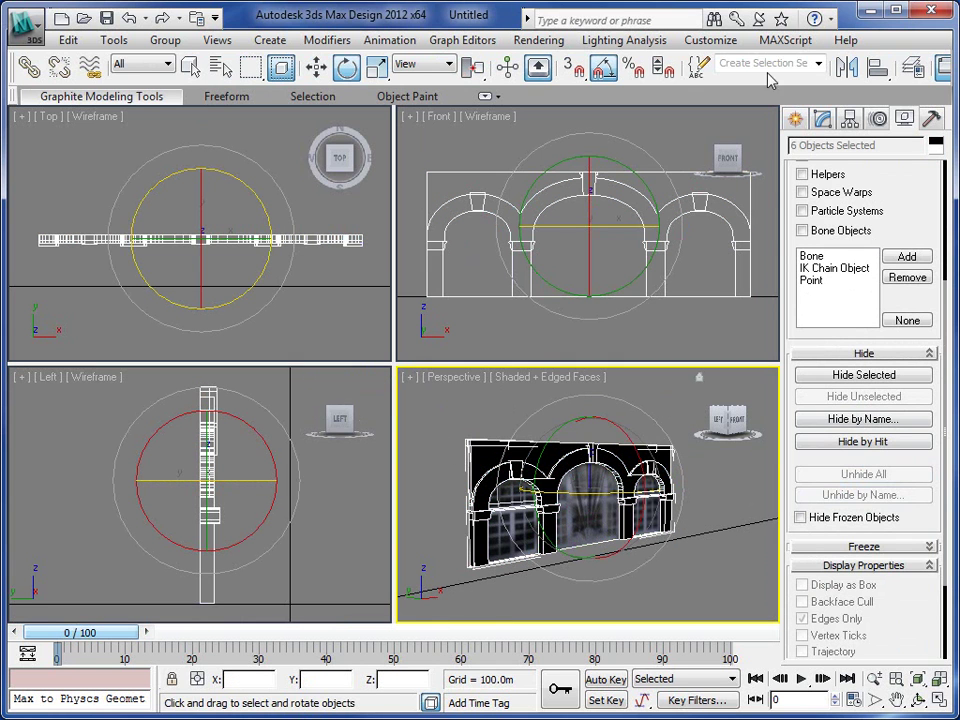
Assign the 01 - Default material with the photo_material.jpg diffuse map to all selected facade objects and close the Material Editor
left_click_drag(769, 81, 558, 81)
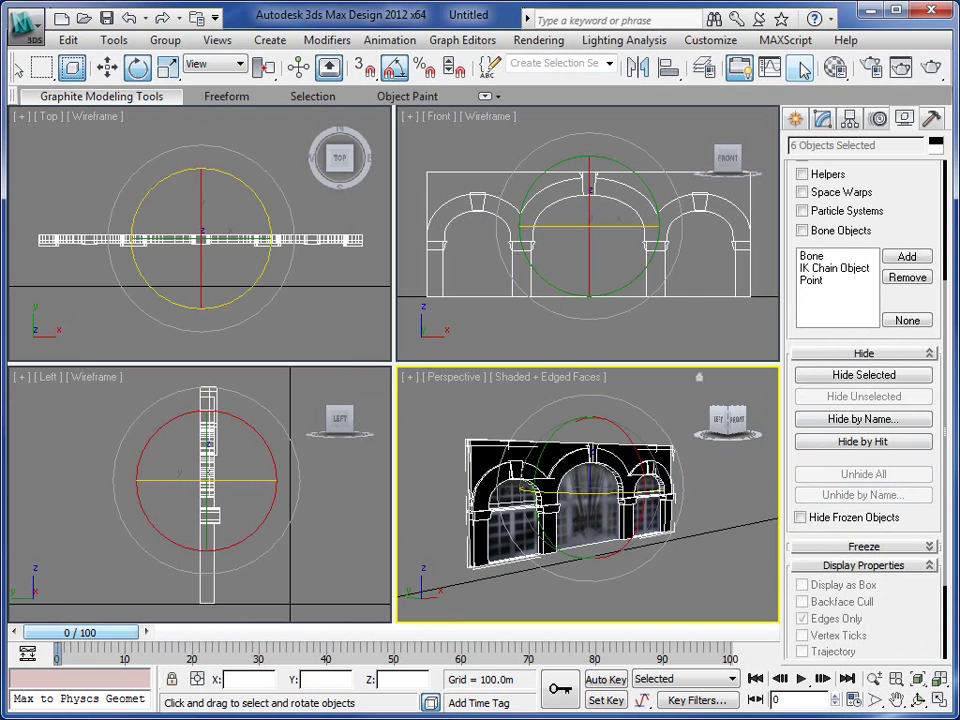
left_click(836, 67)
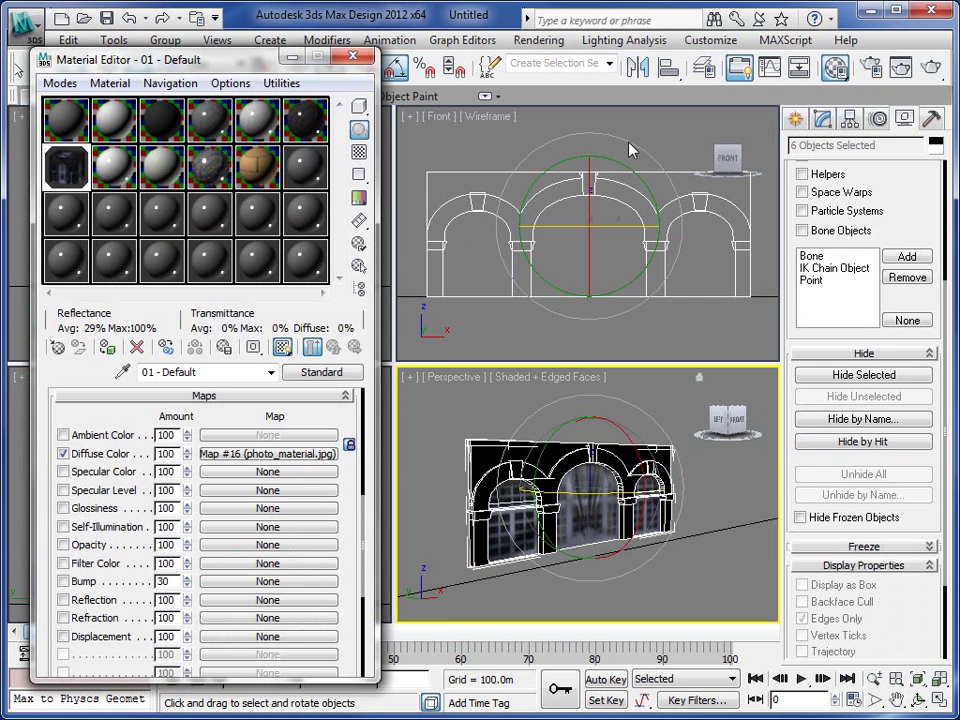
left_click(107, 347)
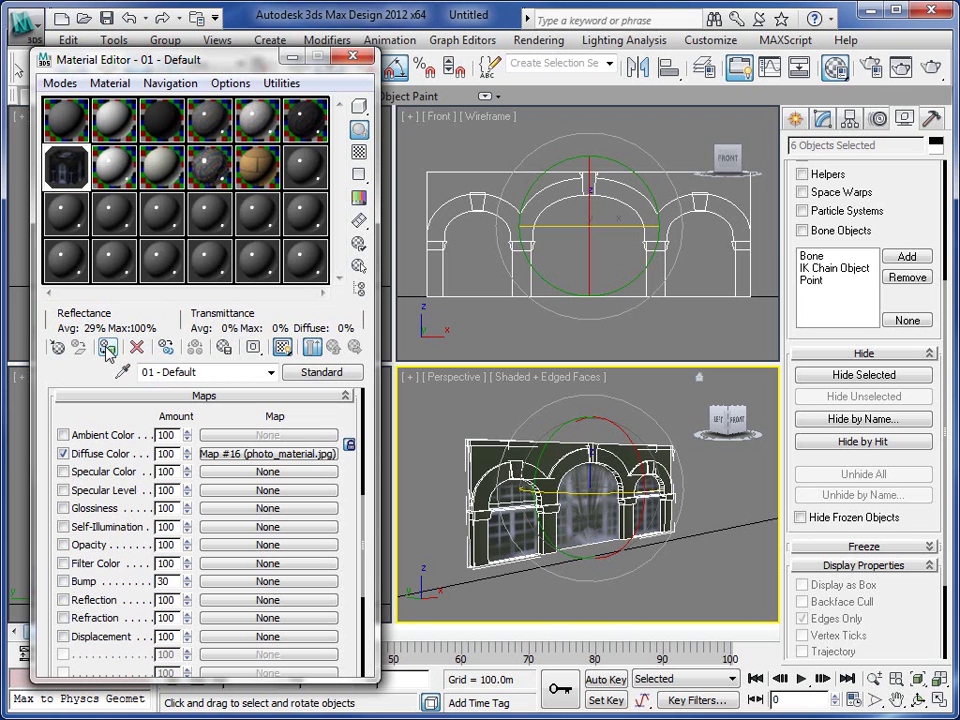
left_click(355, 58)
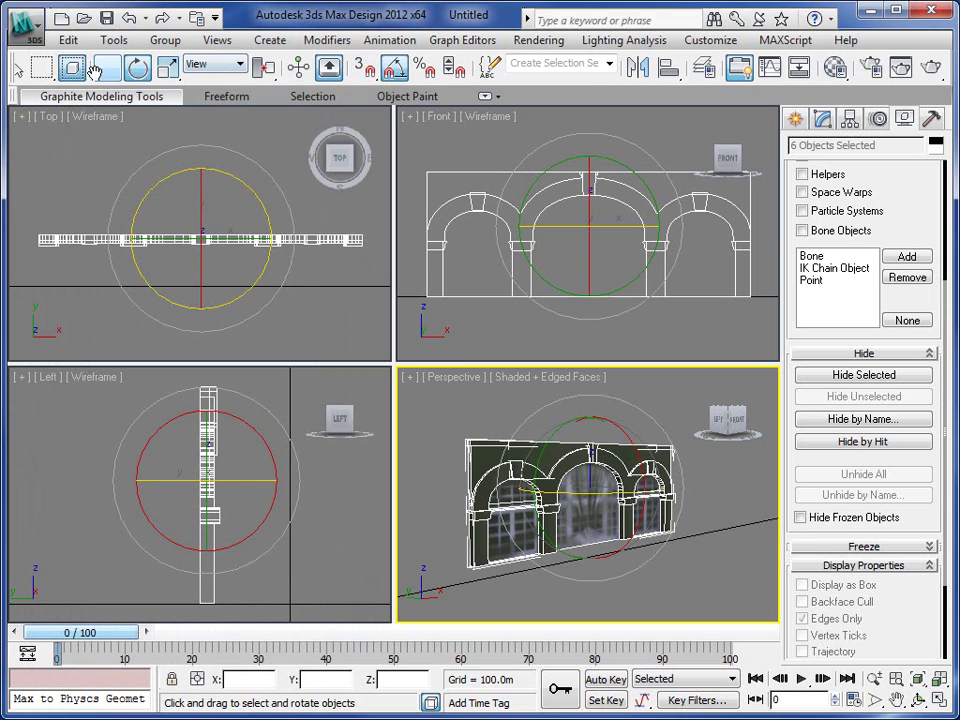
Select only the TILES layer object and add a UVW Map modifier to it
left_click_drag(160, 60, 386, 60)
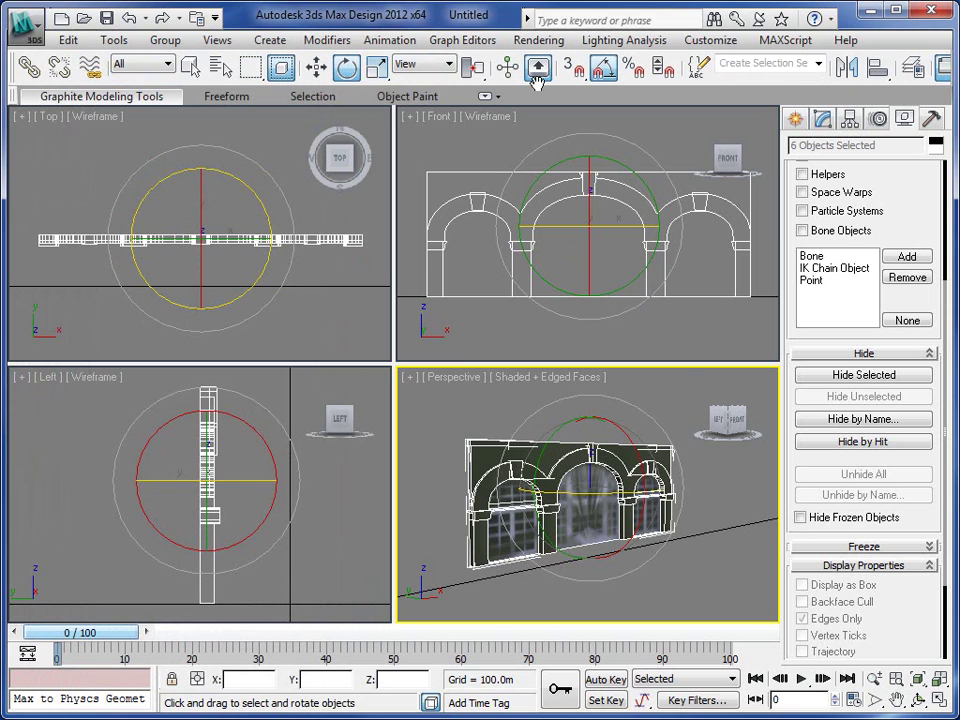
left_click(190, 68)
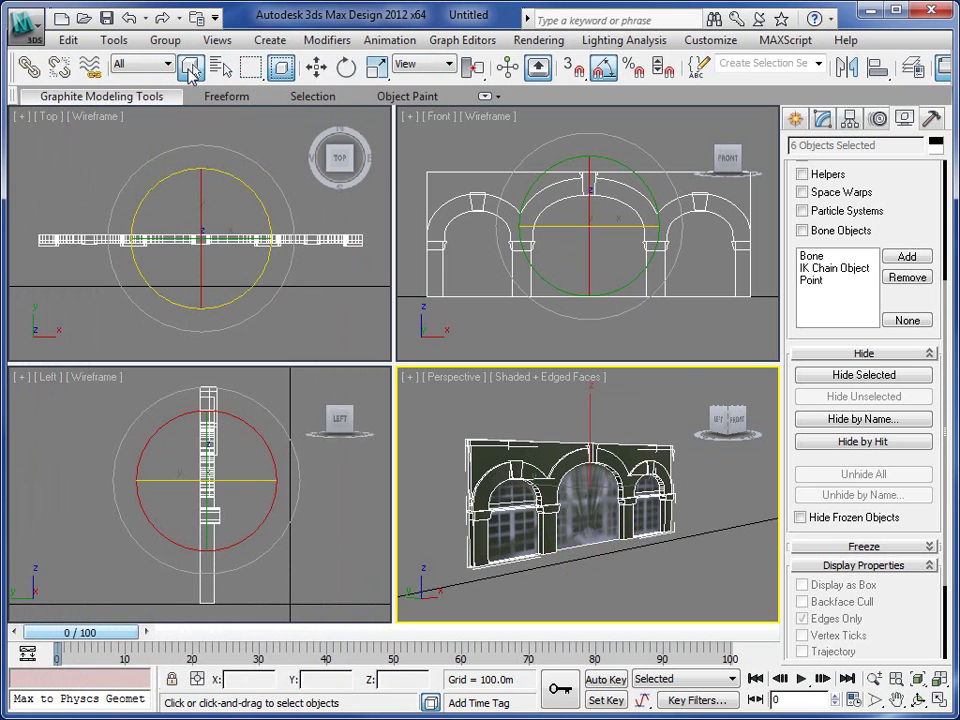
left_click(546, 456)
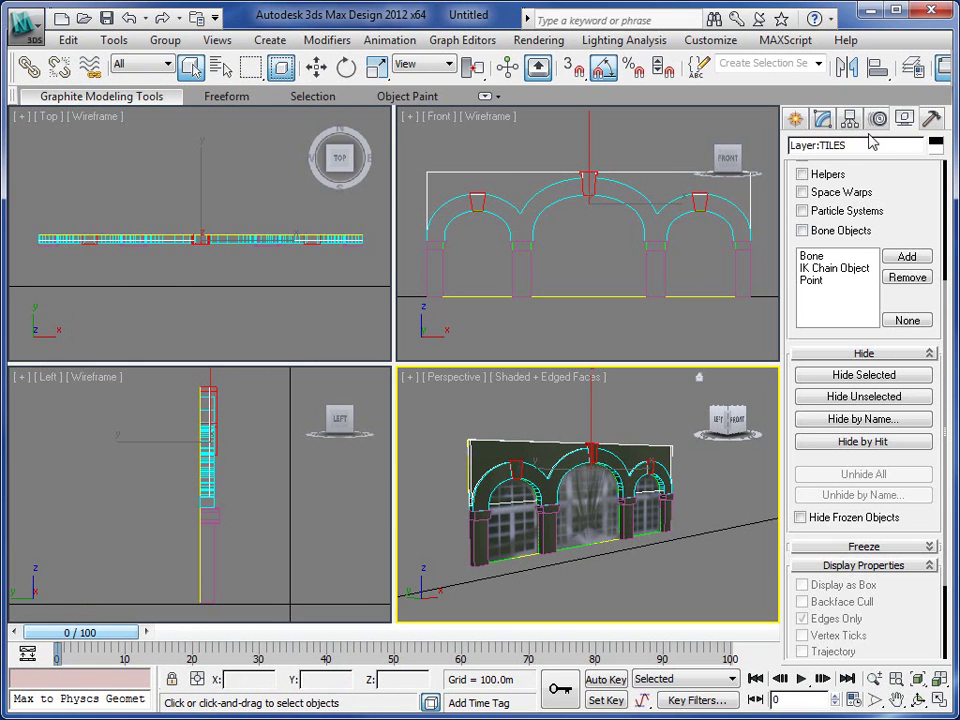
left_click(822, 120)
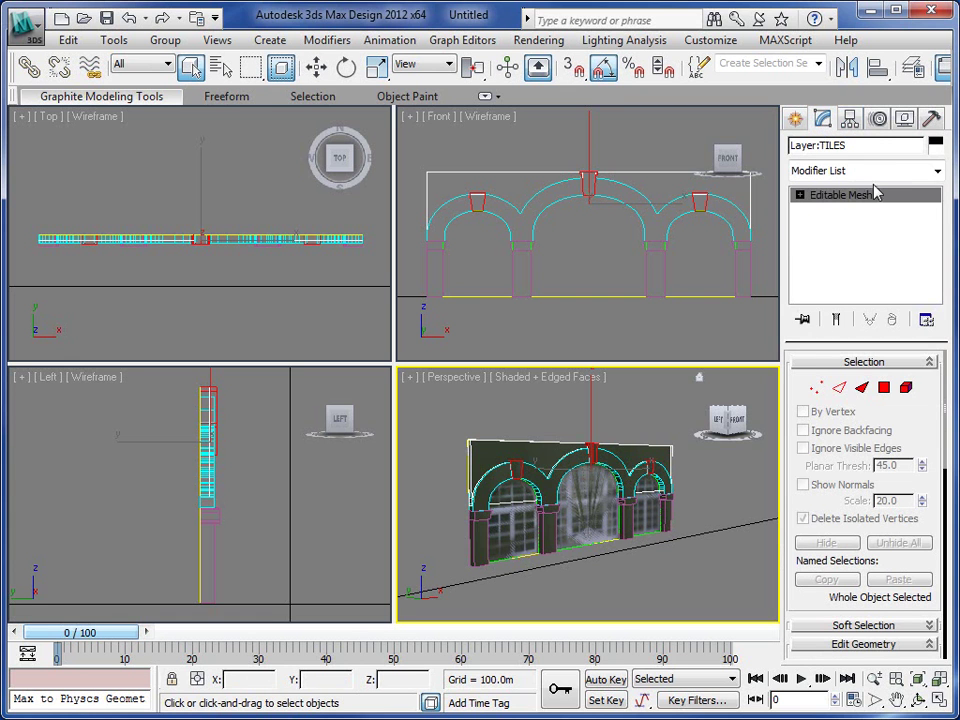
left_click(937, 172)
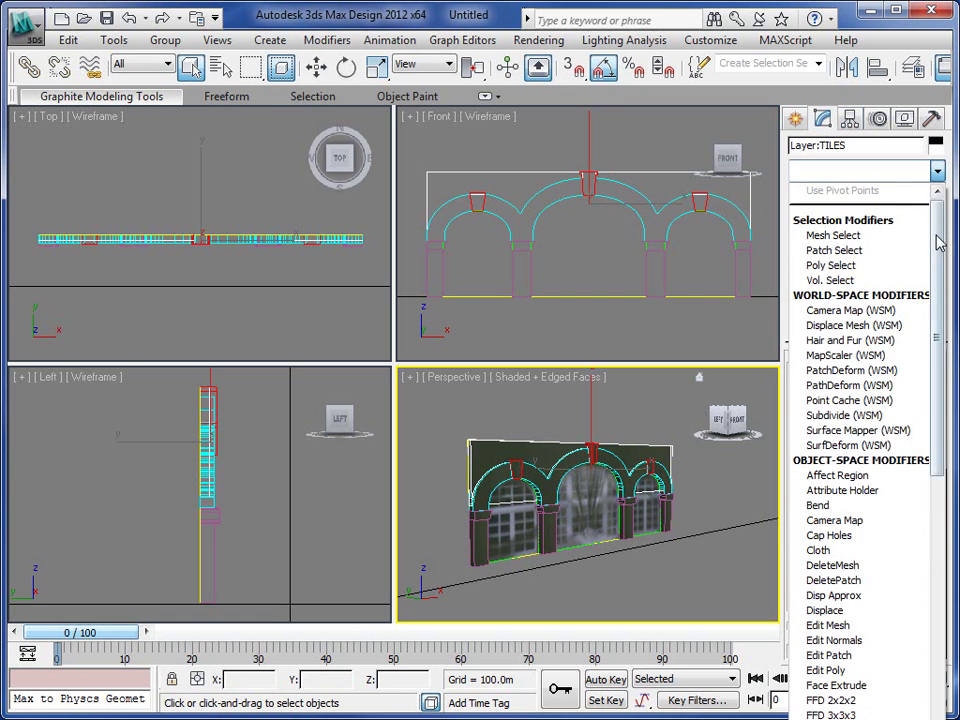
left_click_drag(938, 195, 938, 643)
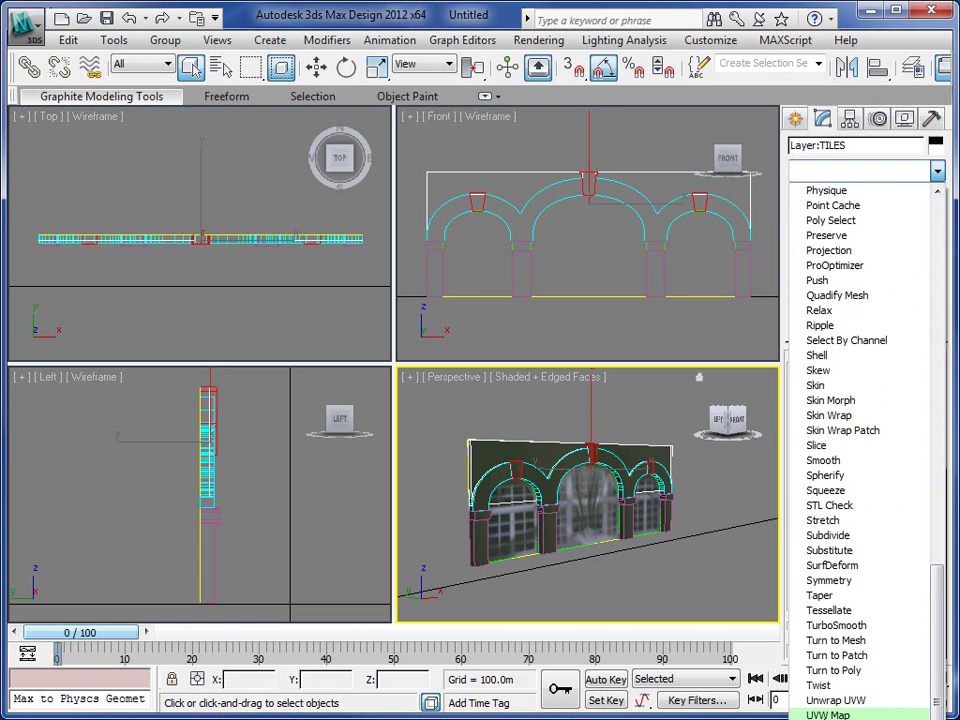
left_click(828, 714)
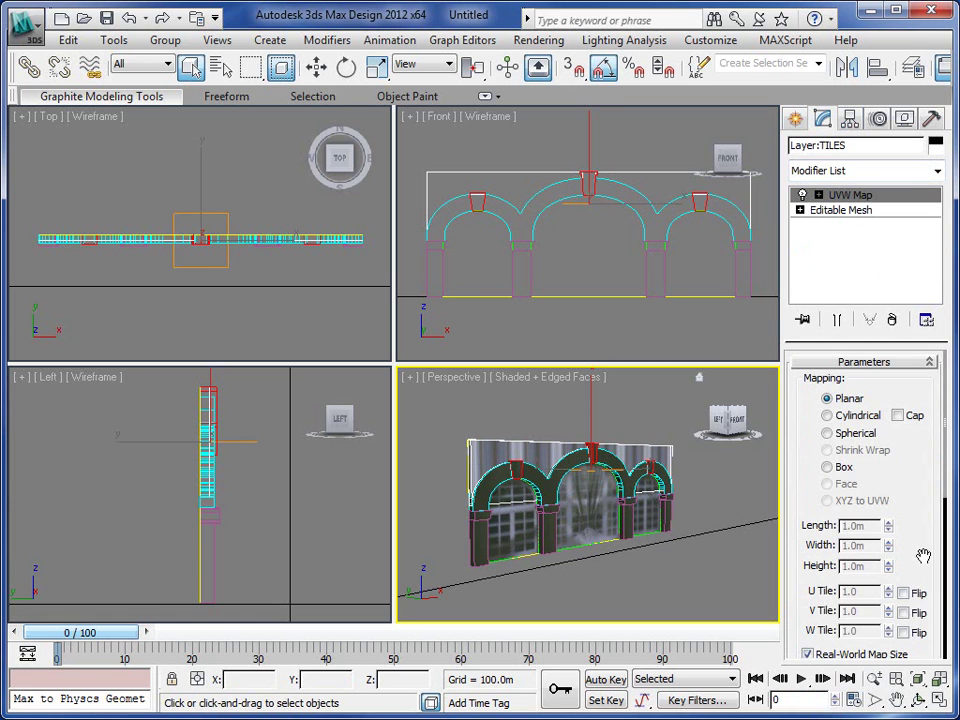
Acquire the UVW mapping for TILES from the Layer:MAPPER object, using Acquire Absolute
scroll(923, 556, "down", 5)
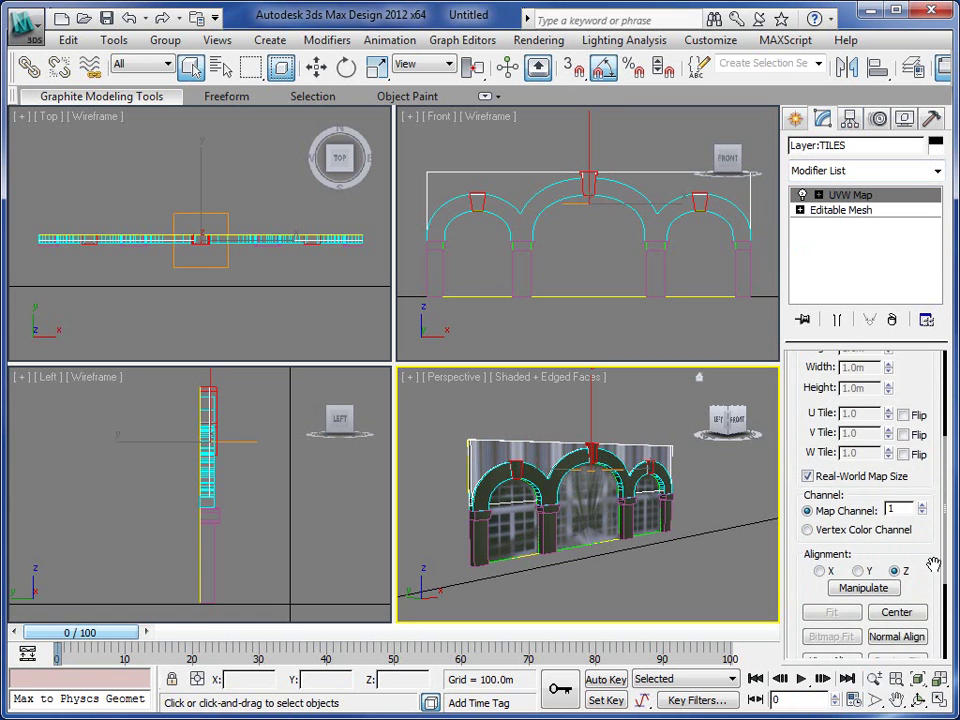
scroll(932, 560, "down", 4)
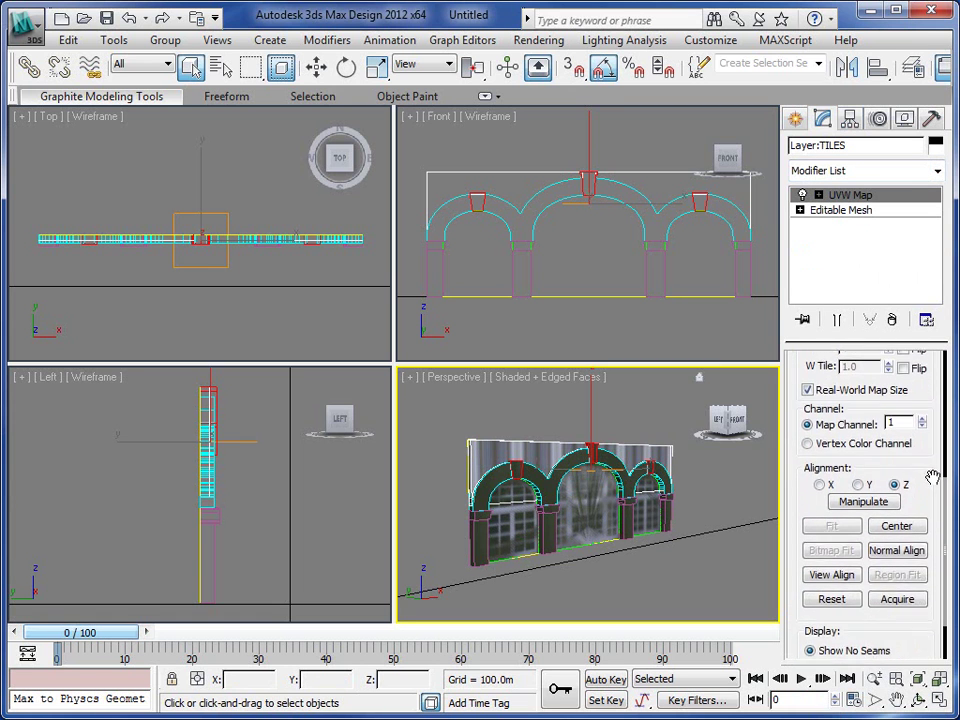
left_click(898, 590)
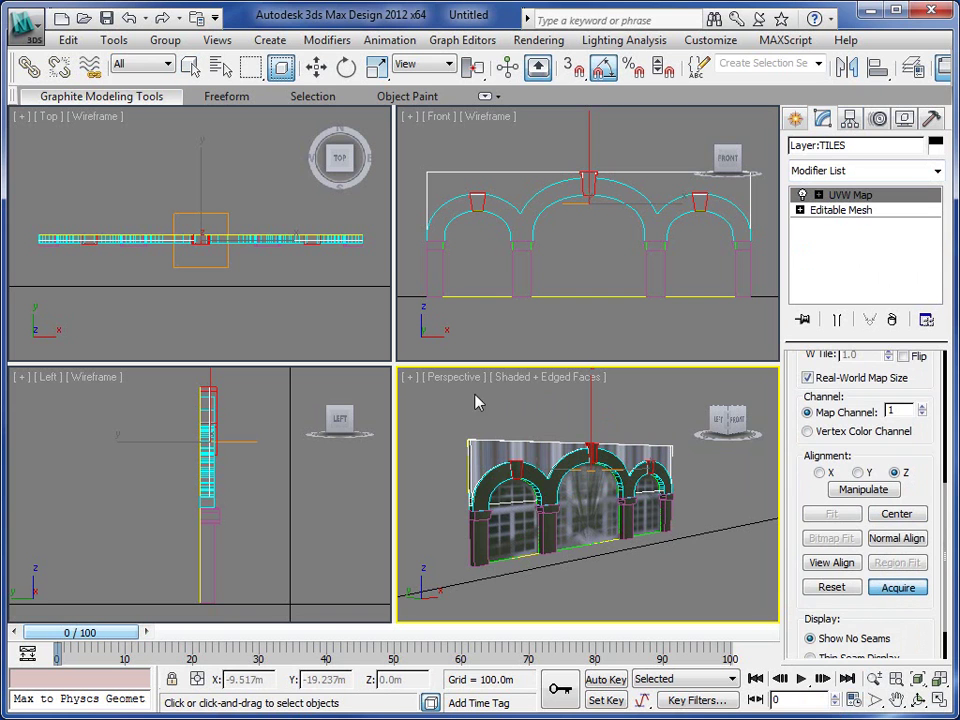
key("h")
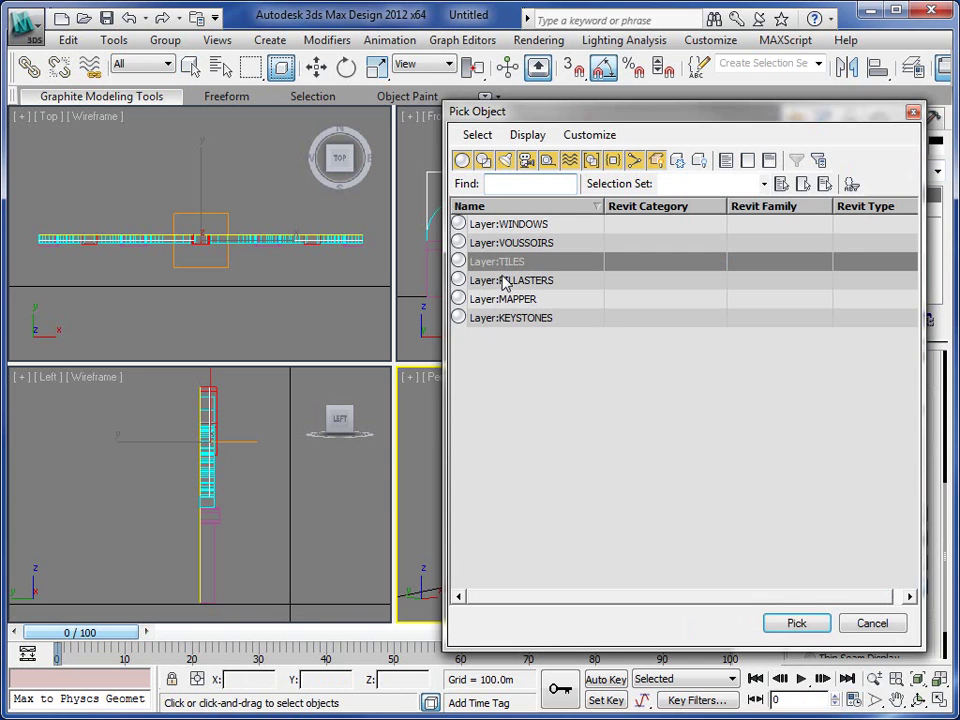
left_click(525, 299)
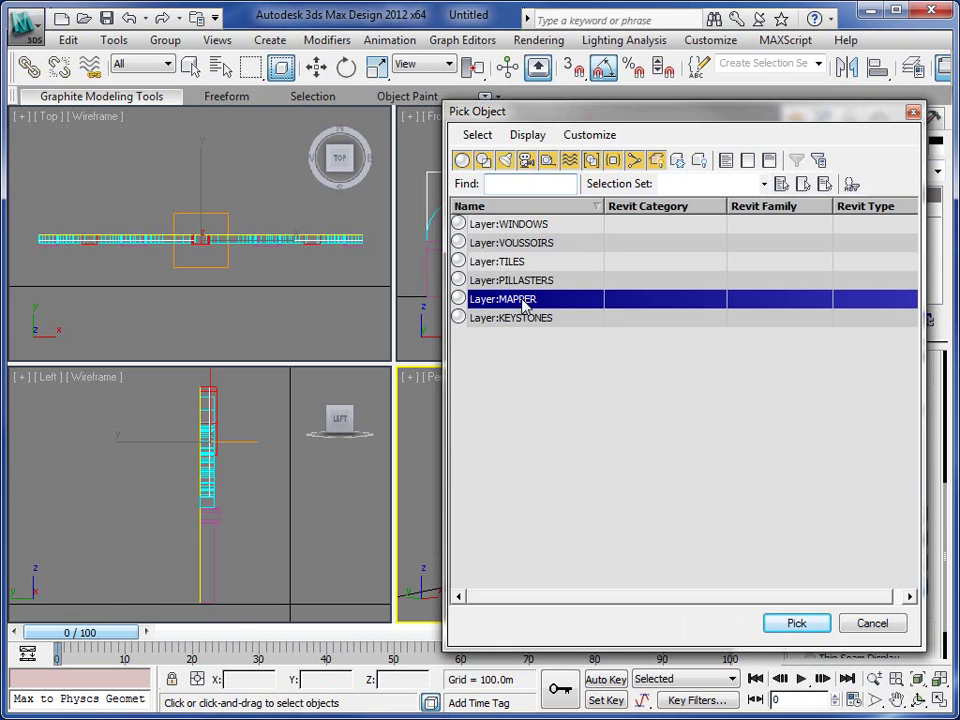
left_click(796, 624)
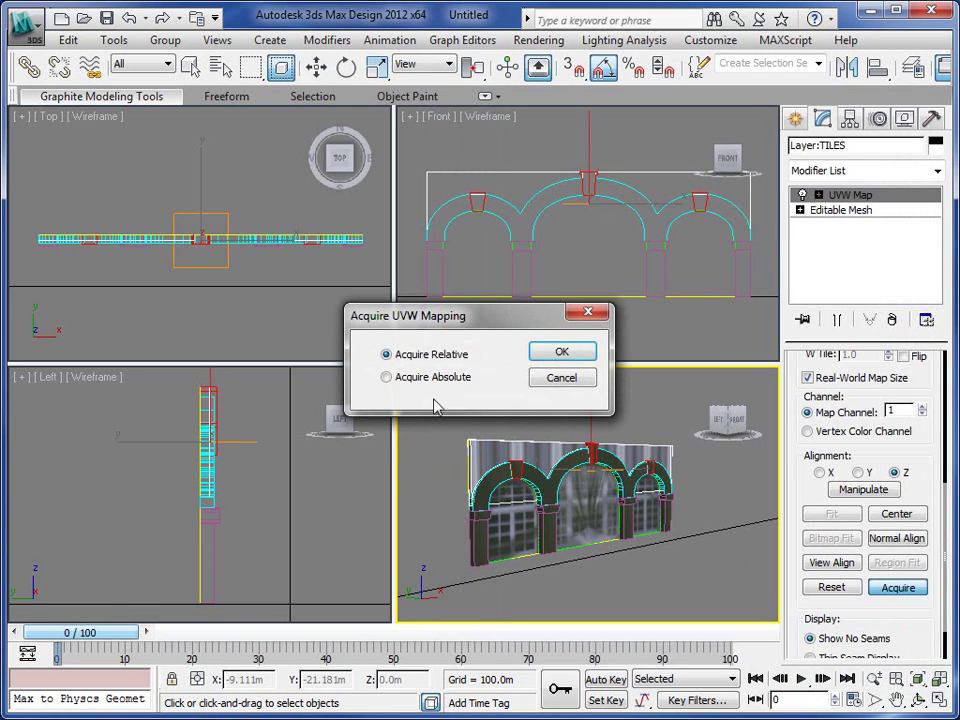
left_click(562, 356)
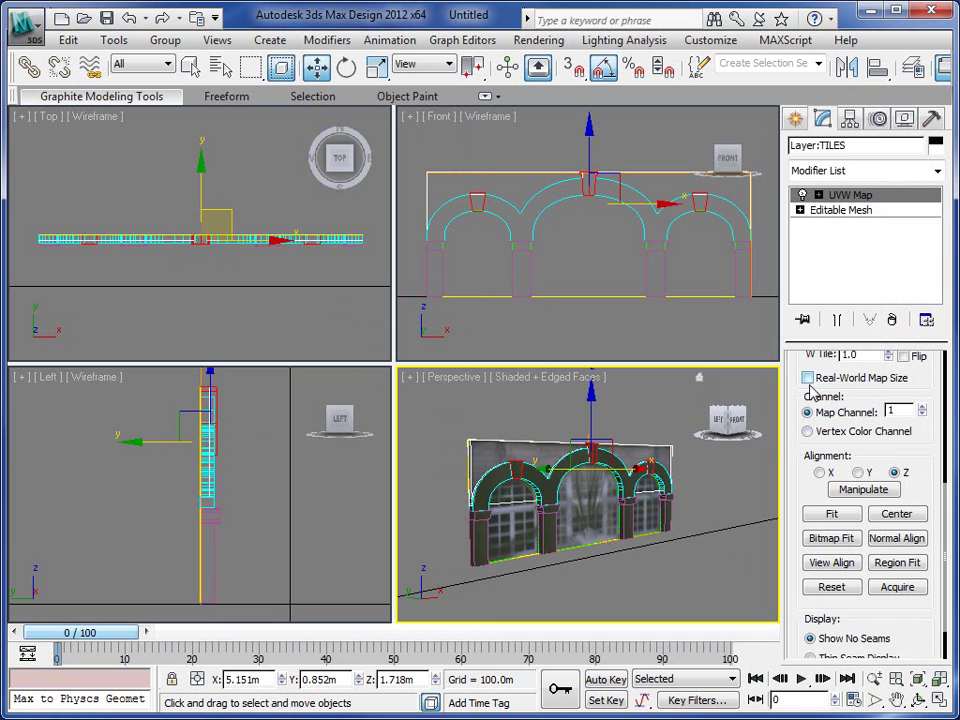
Select the VOUSSOIRS object around the arches and add a UVW Map modifier to it
left_click(537, 478)
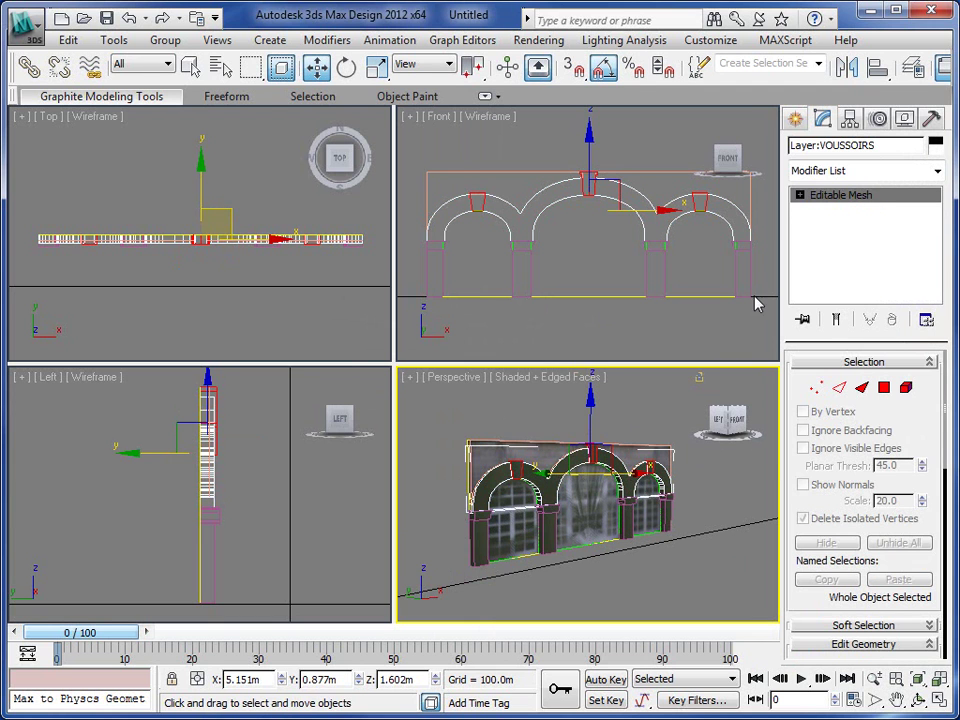
left_click(938, 172)
left_click_drag(938, 200, 945, 603)
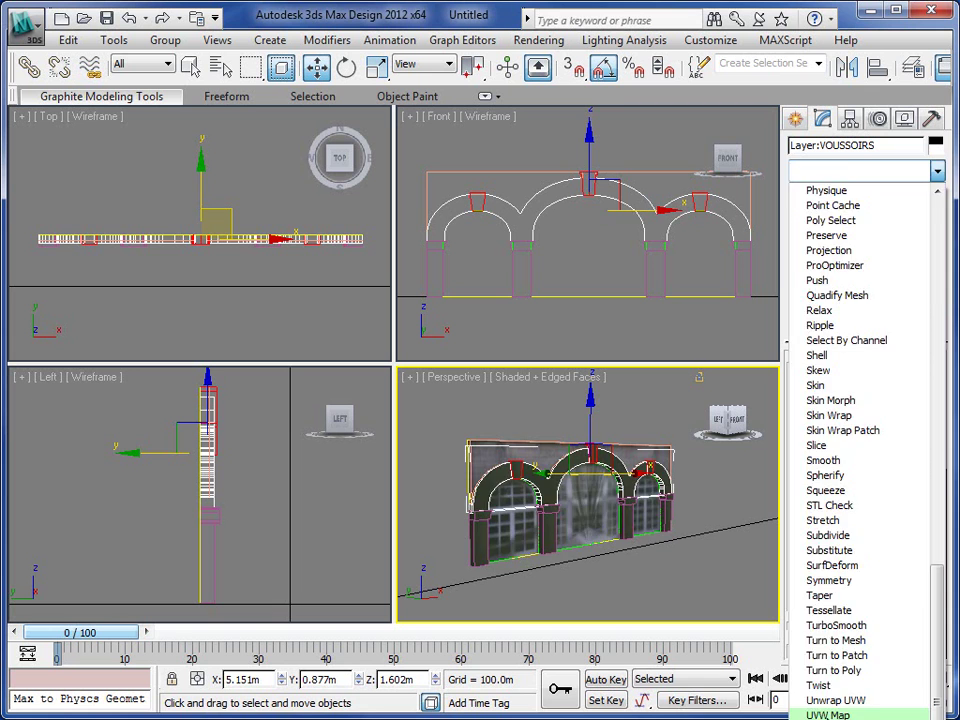
left_click(828, 714)
Acquire the UVW mapping for VOUSSOIRS from the already mapped TILES wall, using Acquire Absolute
scroll(922, 605, "down", 5)
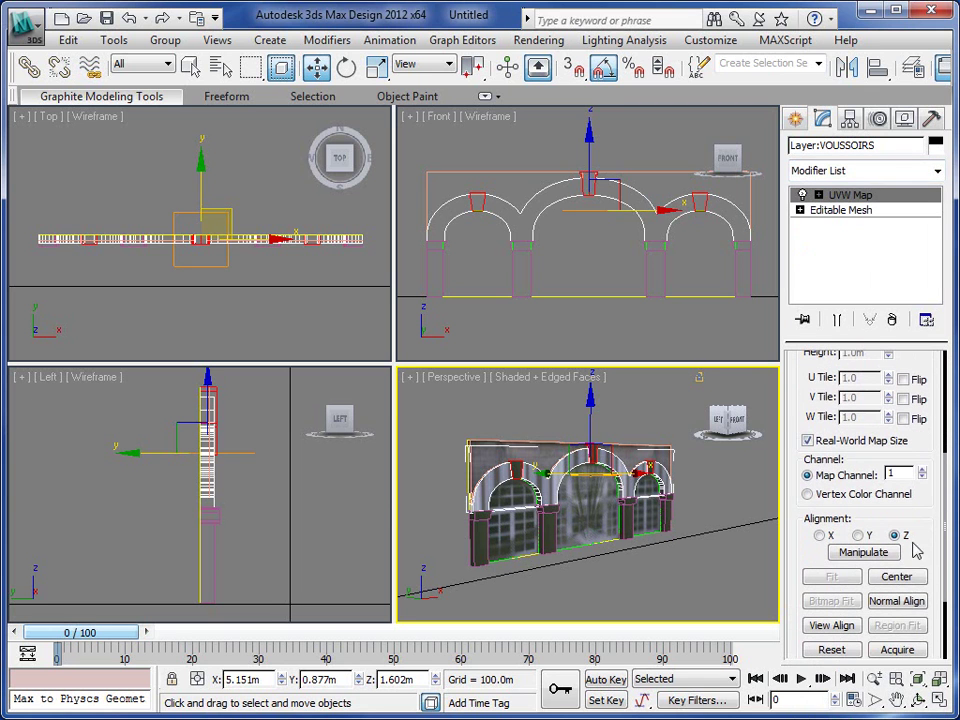
left_click(900, 650)
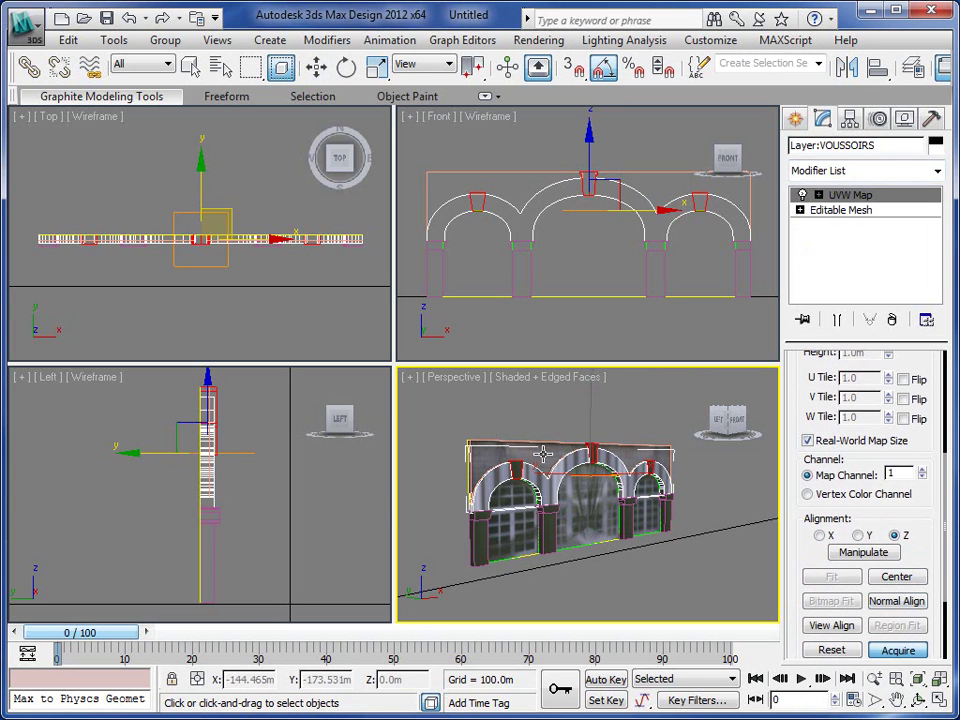
left_click(482, 452)
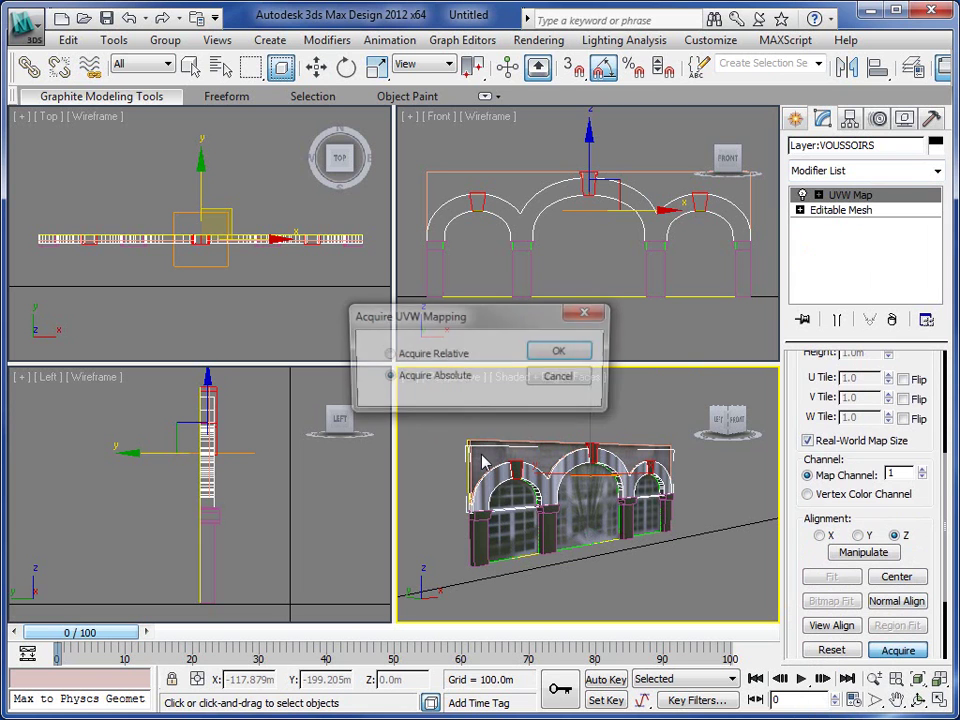
left_click(566, 354)
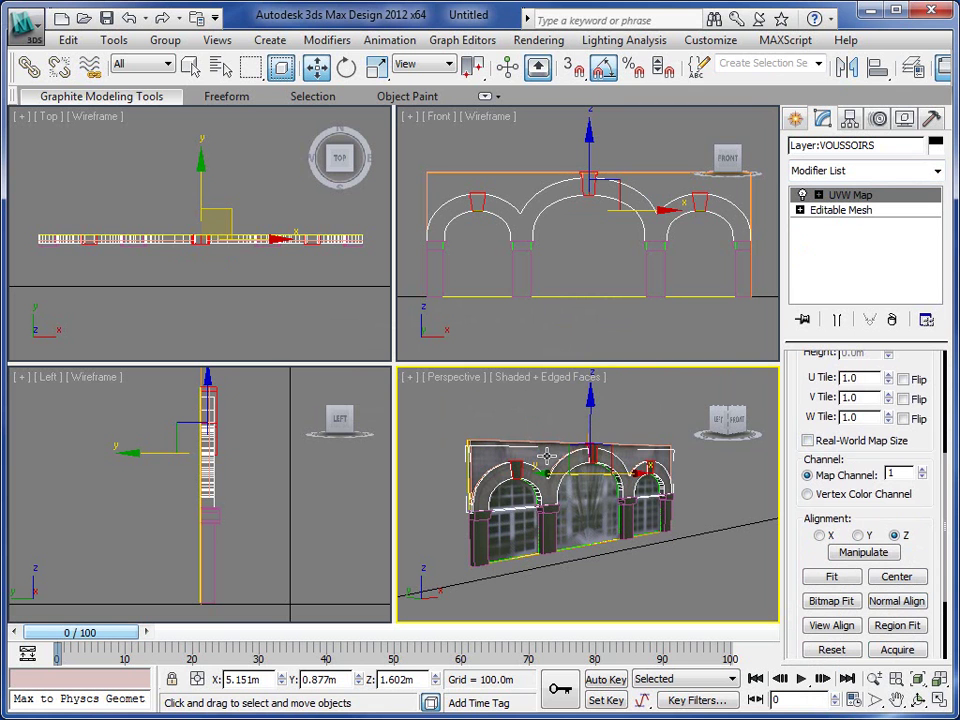
Maximize the Perspective view, select the KEYSTONES object and add a UVW Map modifier to it
left_click(940, 700)
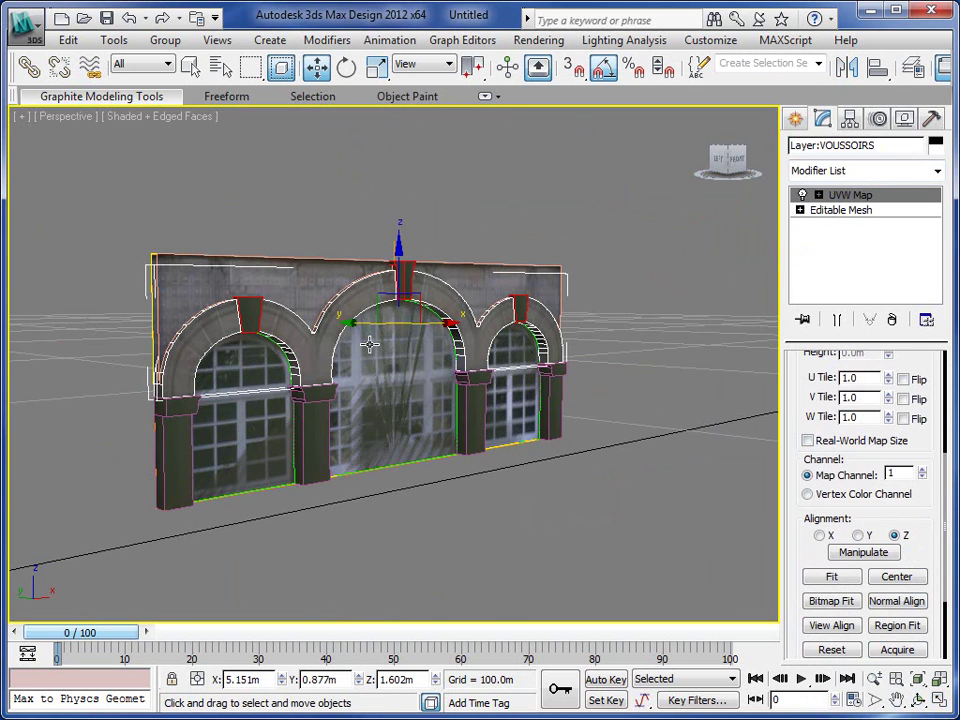
scroll(392, 358, "up", 5)
scroll(394, 362, "down", 3)
middle_click_drag(394, 364, 407, 321)
left_click(260, 275)
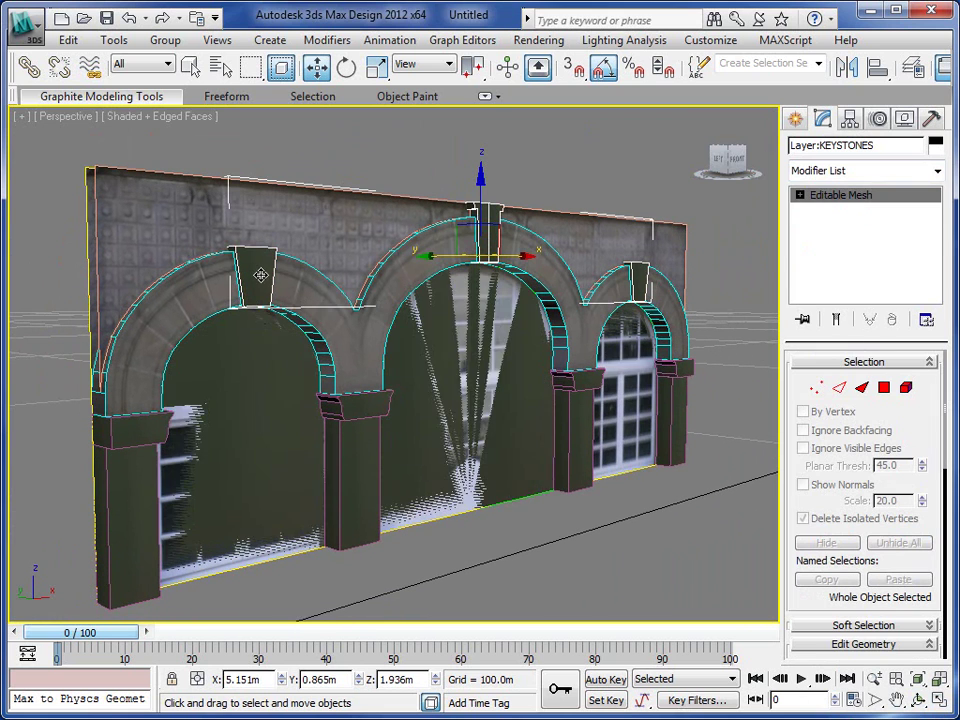
left_click(940, 176)
scroll(891, 600, "down", 10)
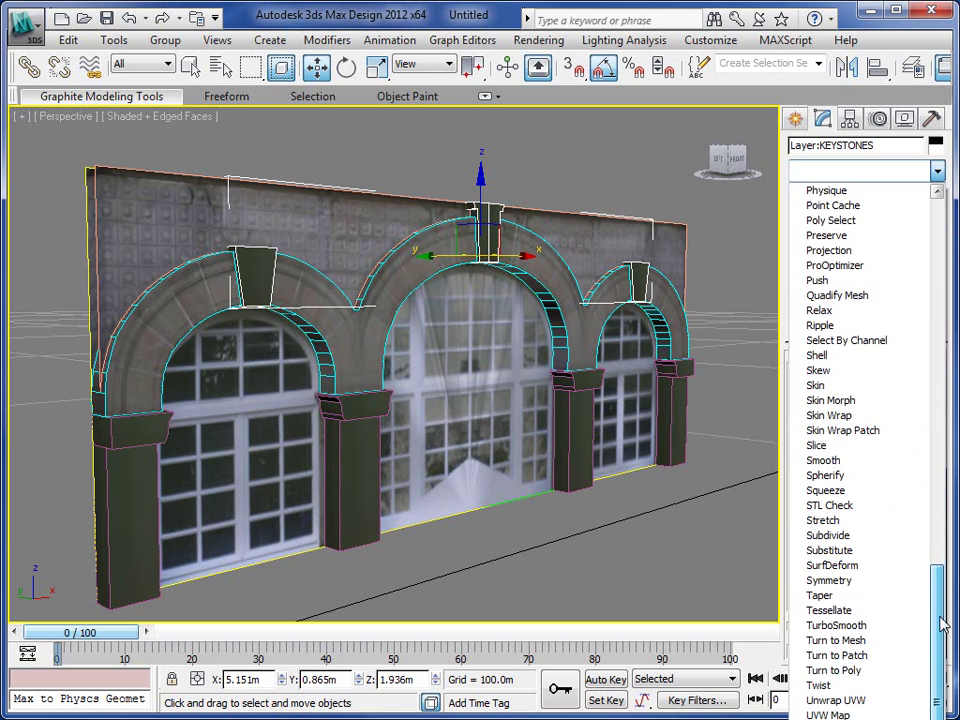
left_click(828, 714)
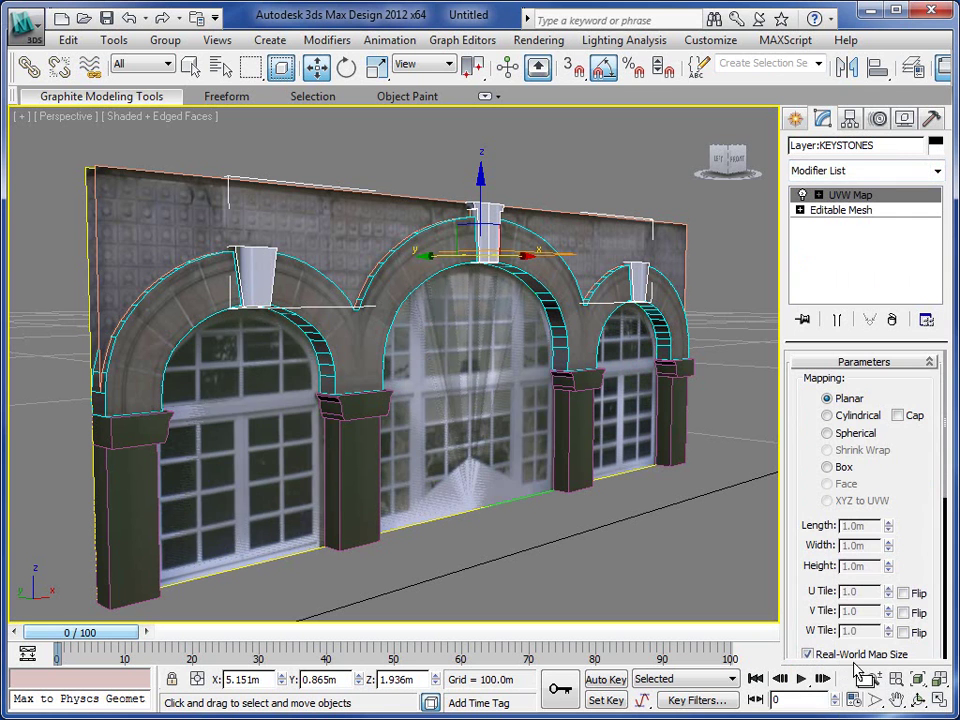
Acquire the UVW mapping for KEYSTONES from the mapped TILES wall, using Acquire Absolute
left_click_drag(896, 514, 913, 270)
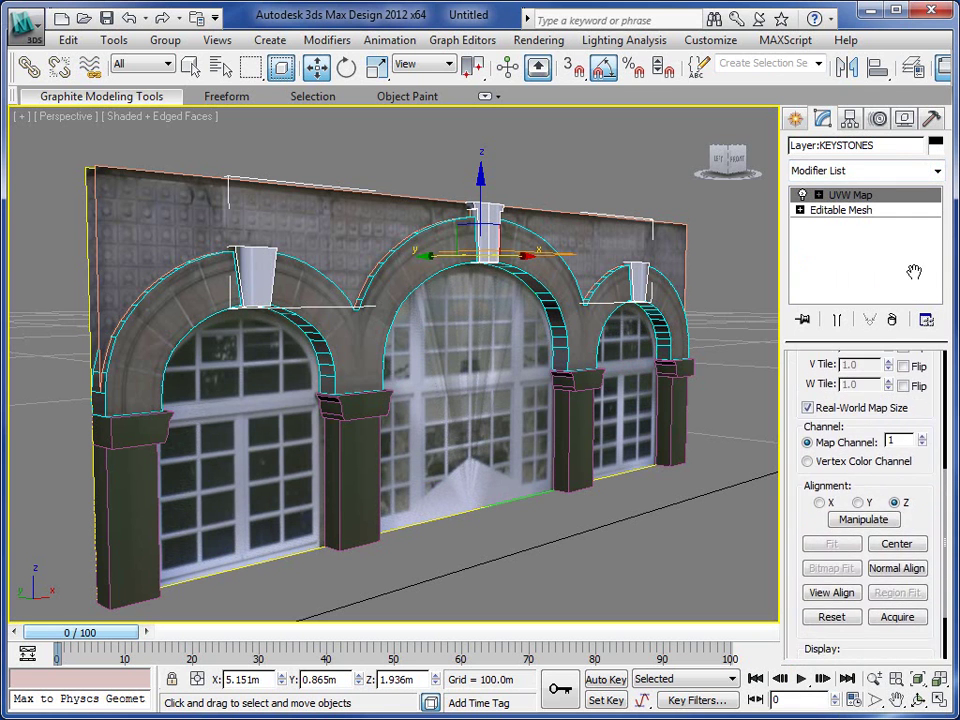
left_click(895, 616)
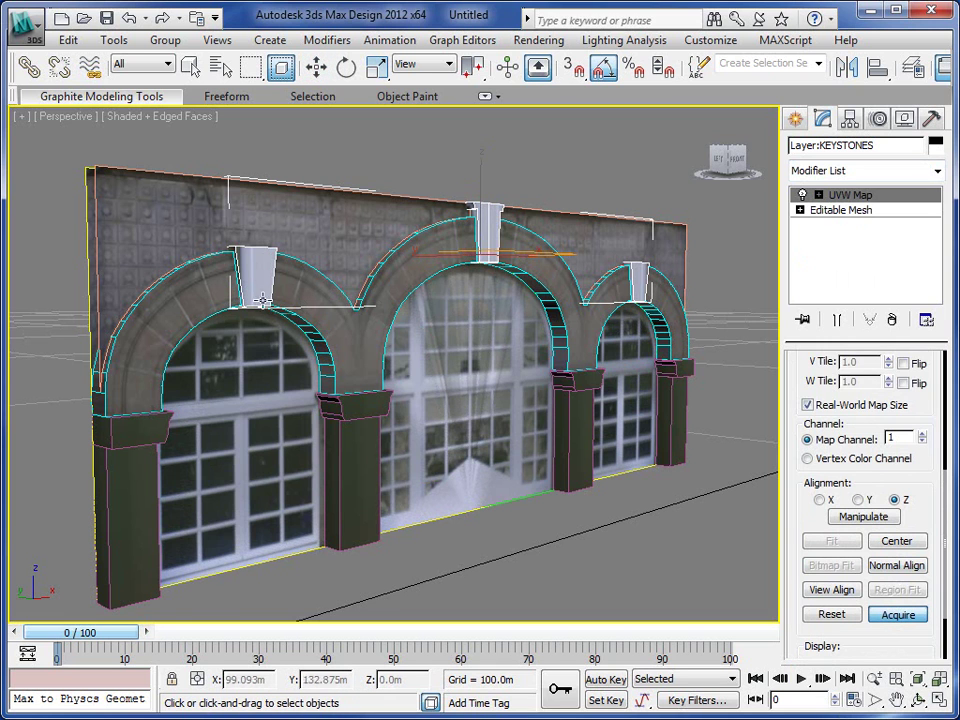
left_click(158, 226)
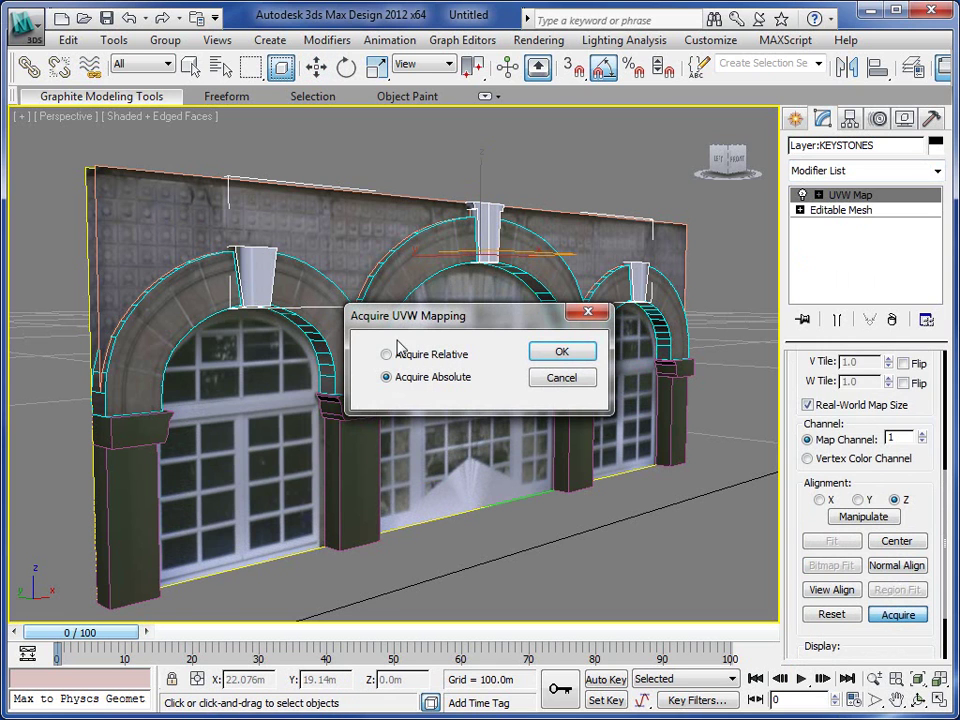
left_click(562, 355)
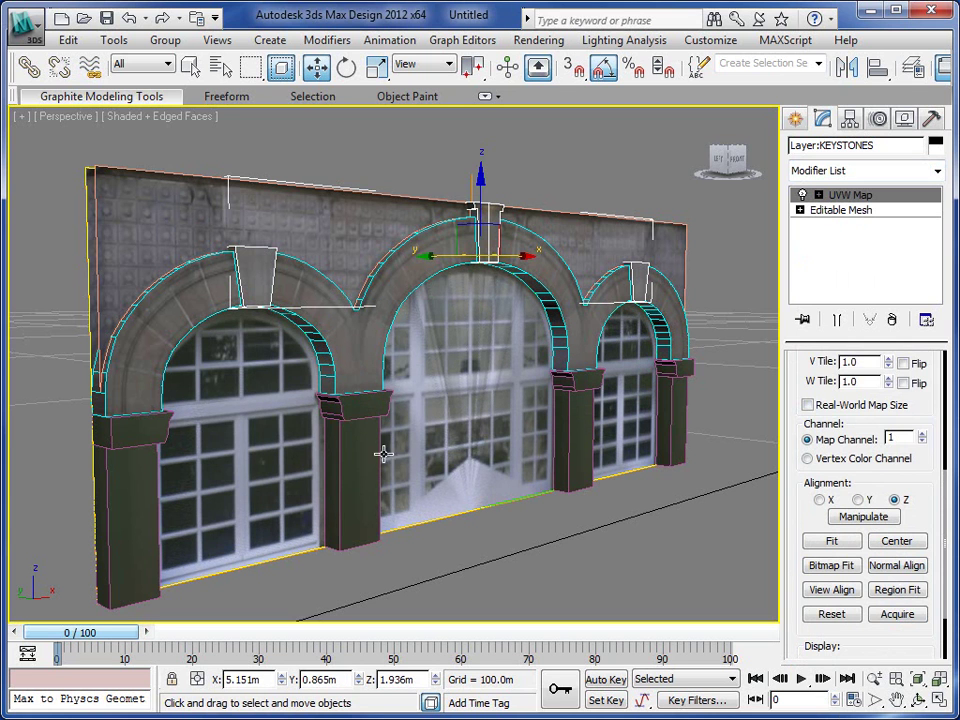
Select the PILLASTERS object below the arches and add a UVW Map modifier to it
left_click(360, 468)
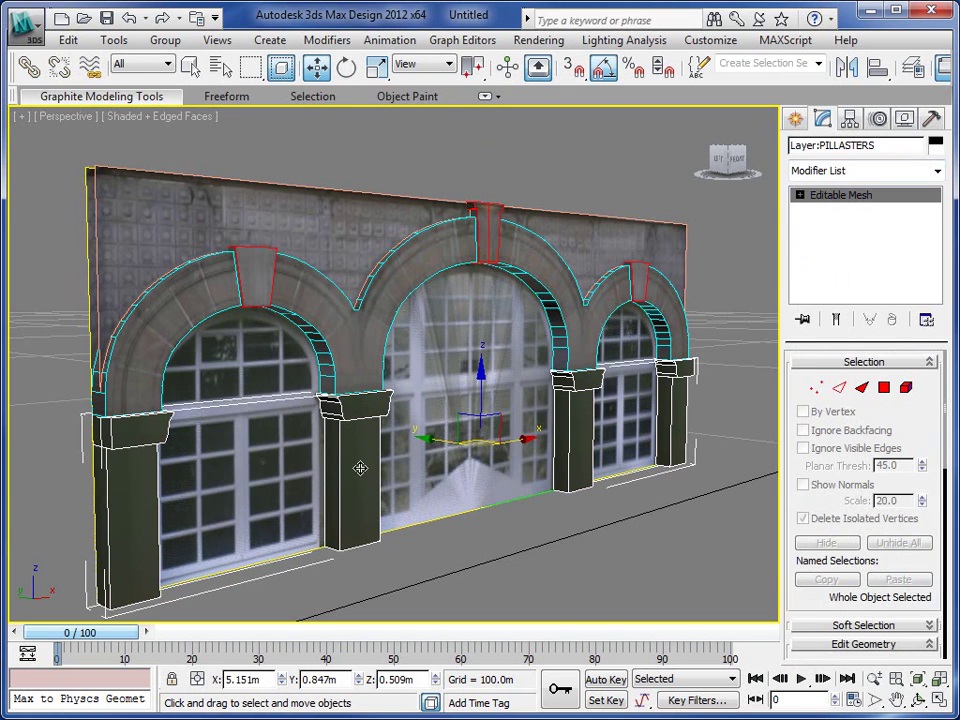
left_click(936, 170)
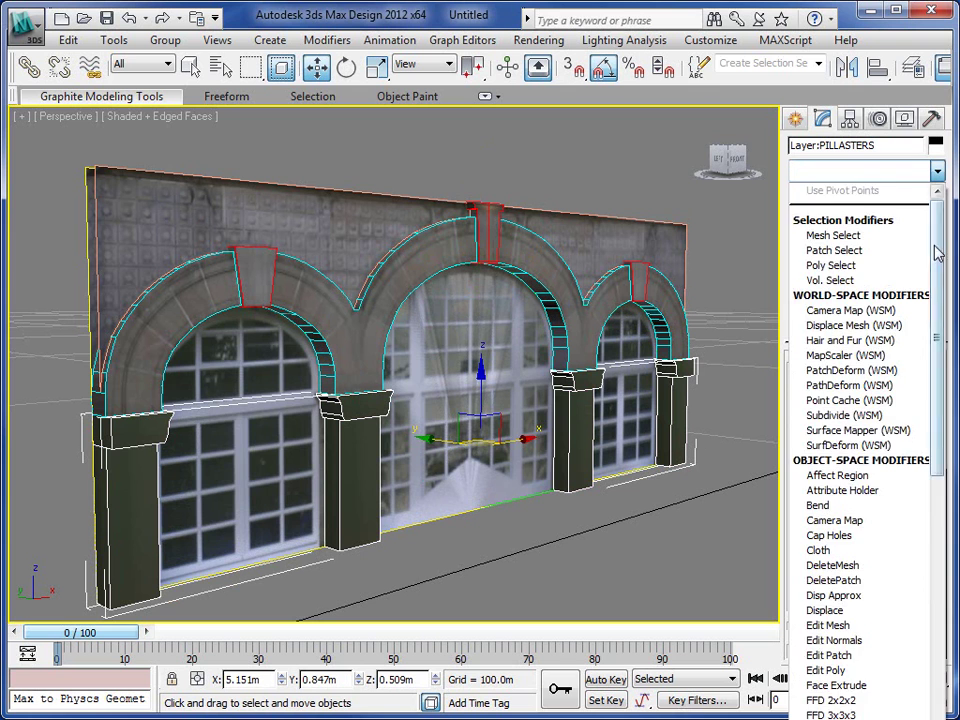
left_click_drag(943, 250, 943, 596)
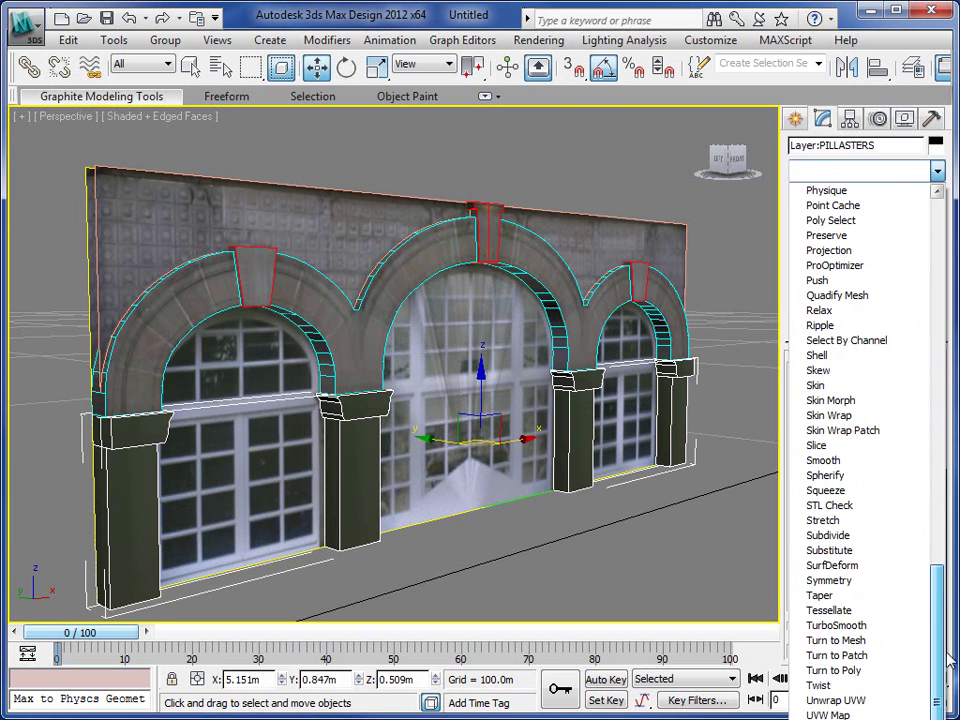
left_click(833, 706)
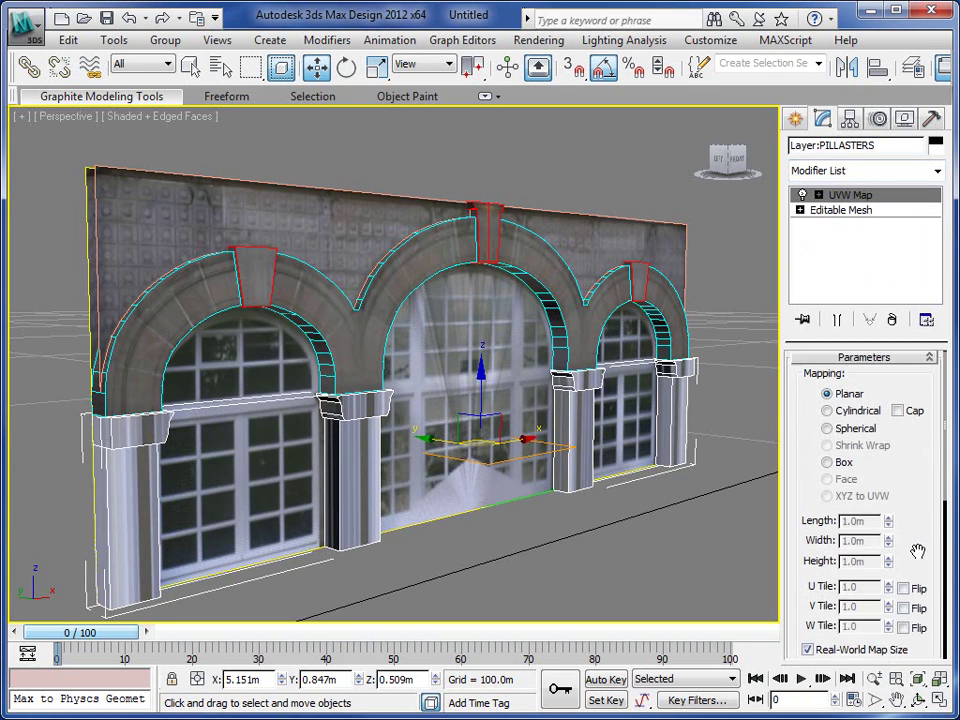
Acquire the UVW mapping for PILLASTERS from the mapped TILES wall, using Acquire Absolute
scroll(910, 480, "down", 5)
scroll(905, 490, "down", 3)
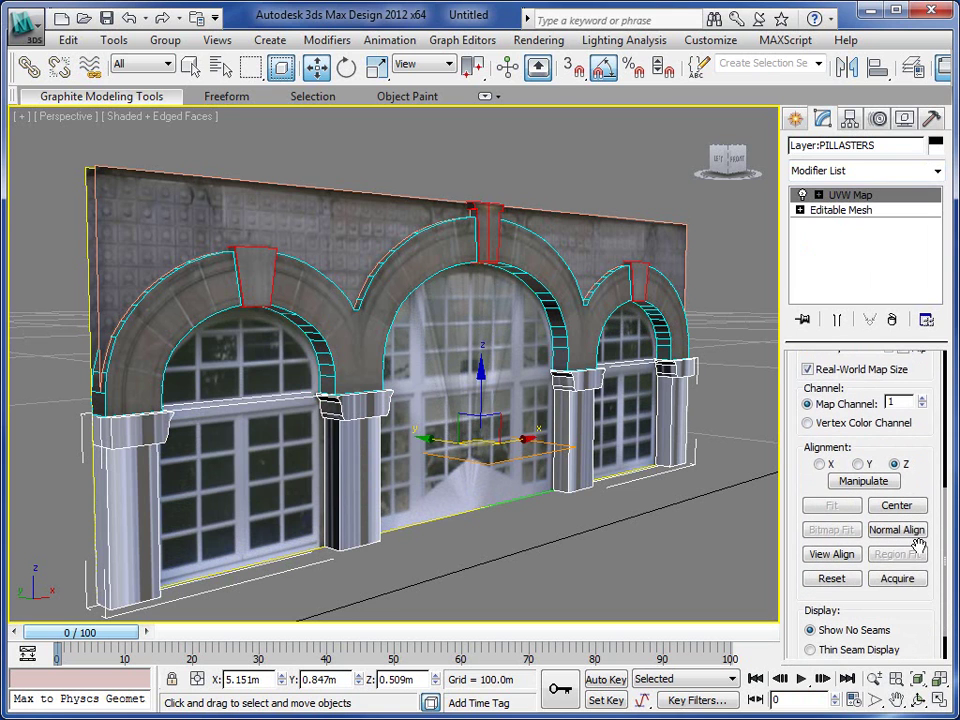
left_click(898, 579)
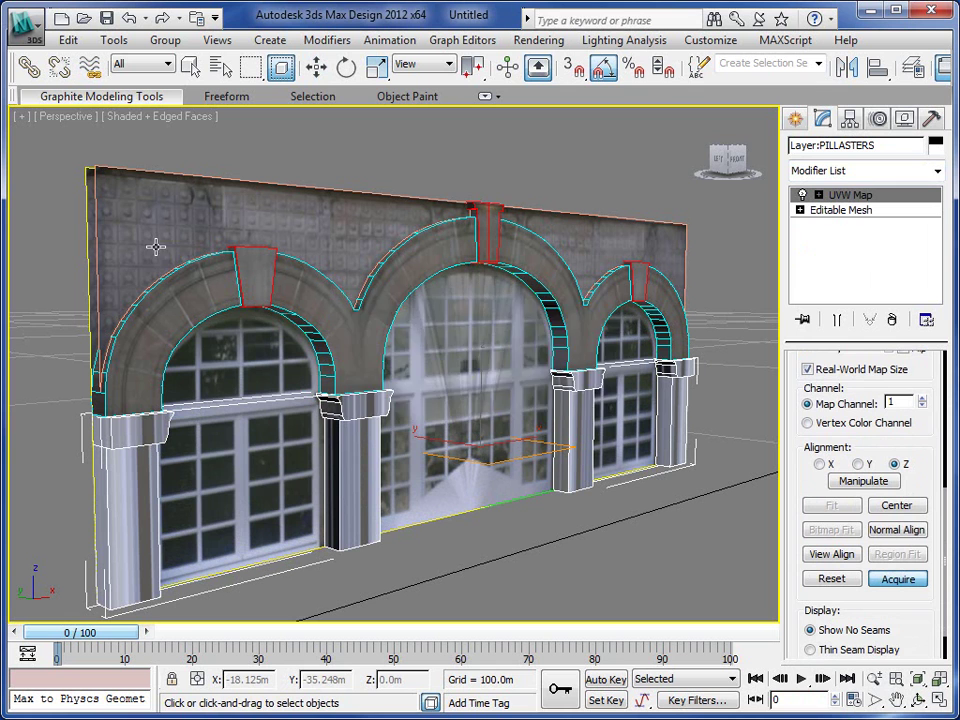
left_click(155, 247)
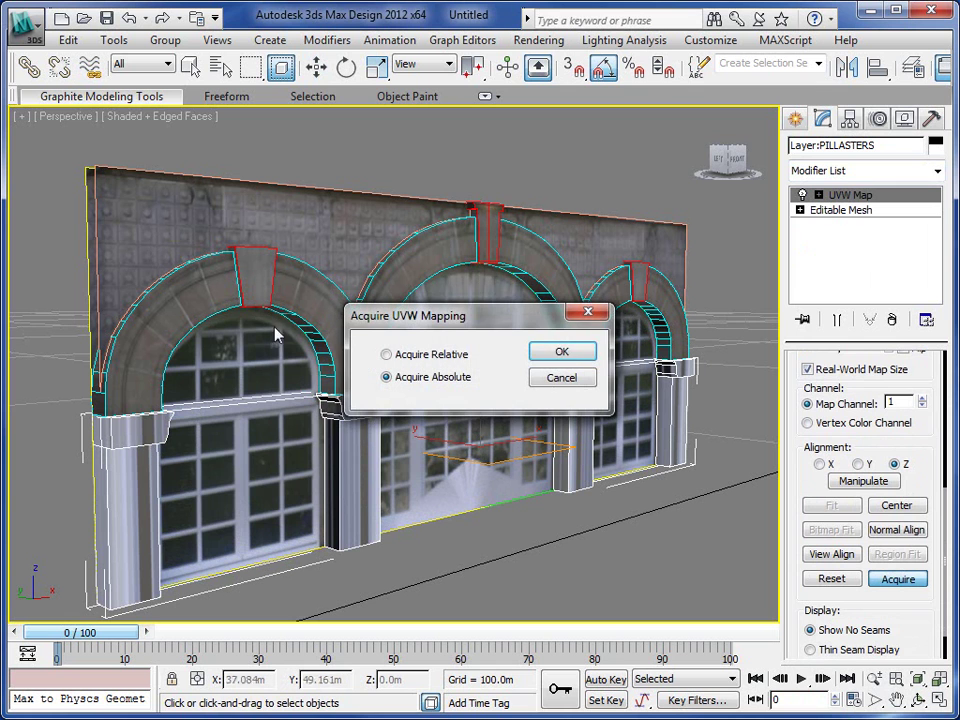
left_click(561, 355)
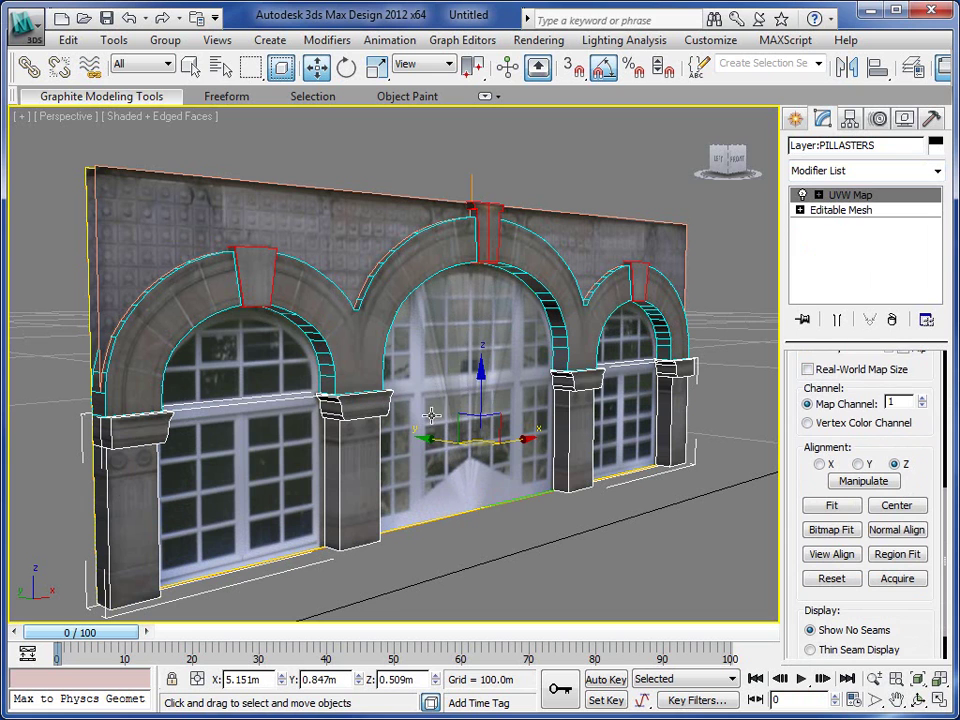
Select Layer:WINDOWS by name from the scene and add a UVW Map modifier to it
left_click(221, 66)
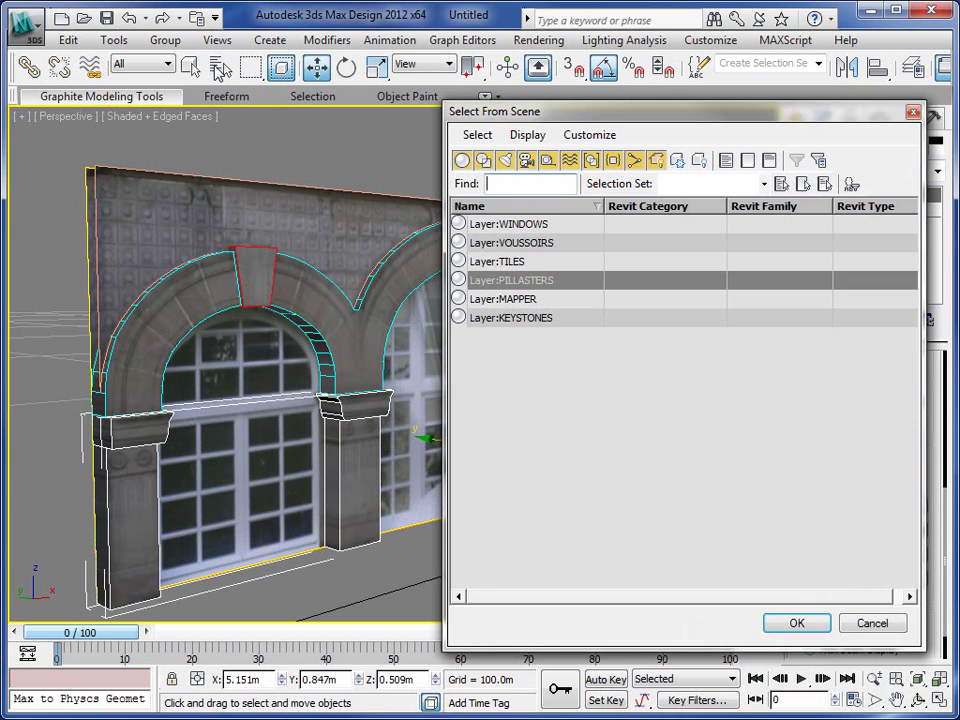
left_click(527, 248)
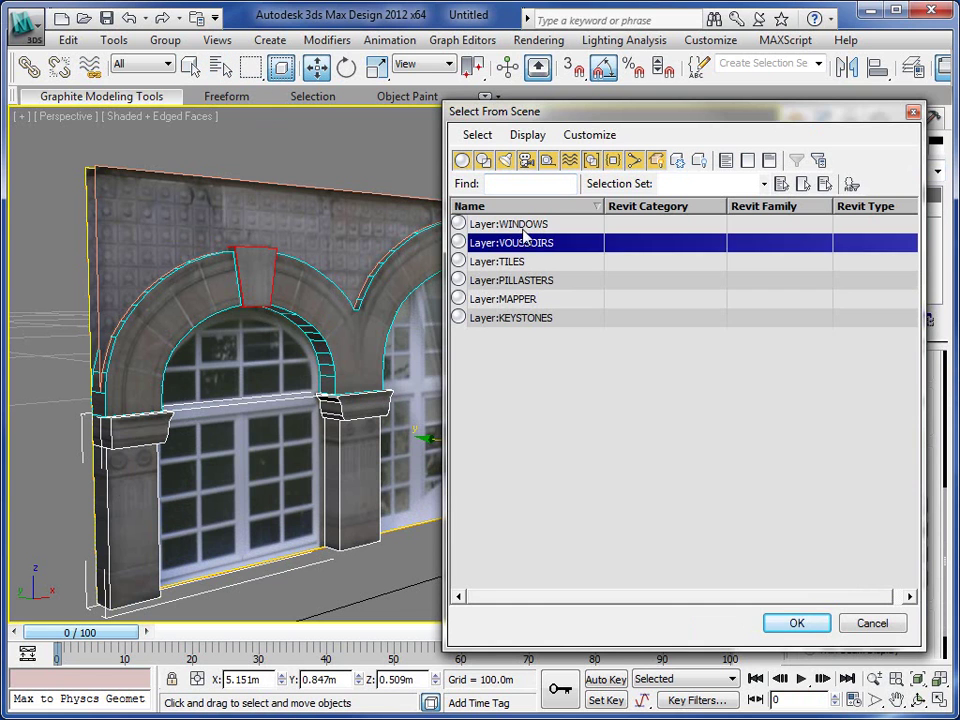
left_click(527, 226)
left_click(813, 624)
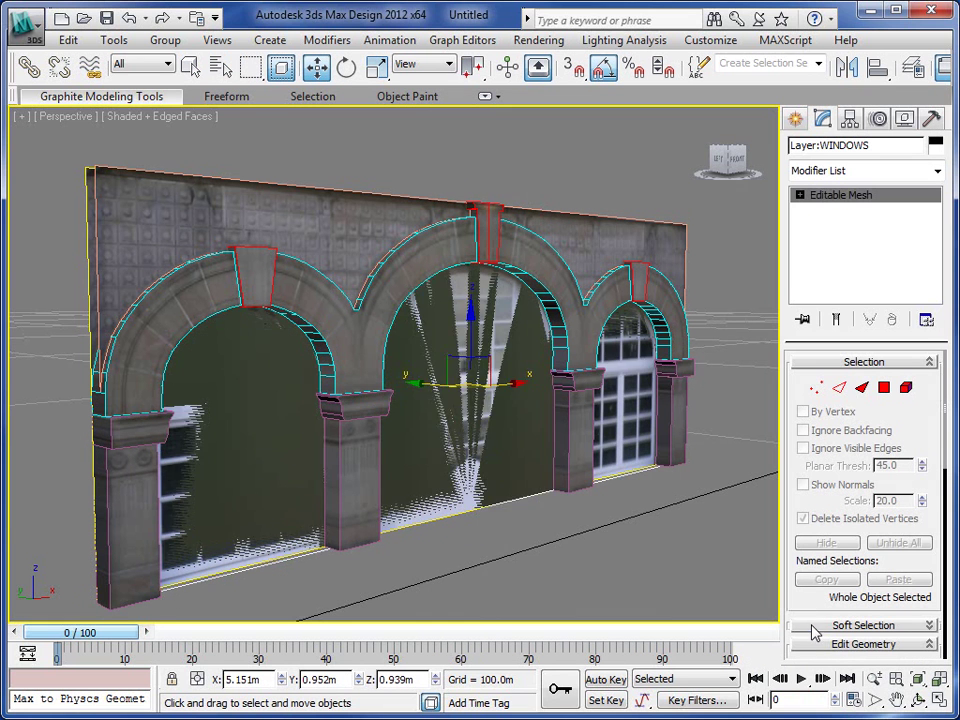
left_click(938, 170)
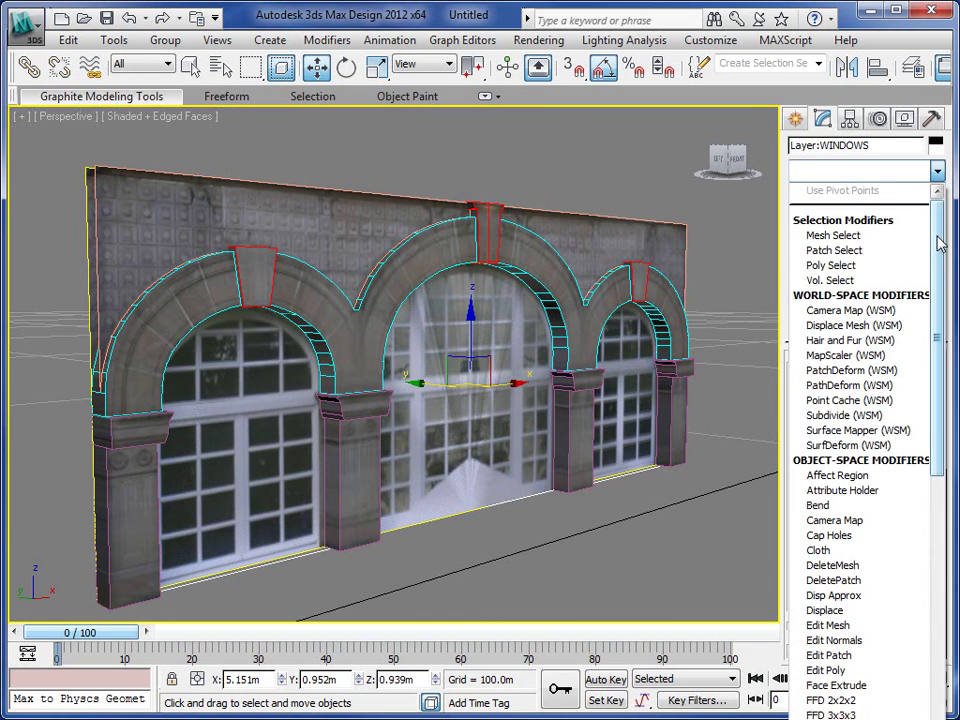
left_click_drag(938, 205, 940, 680)
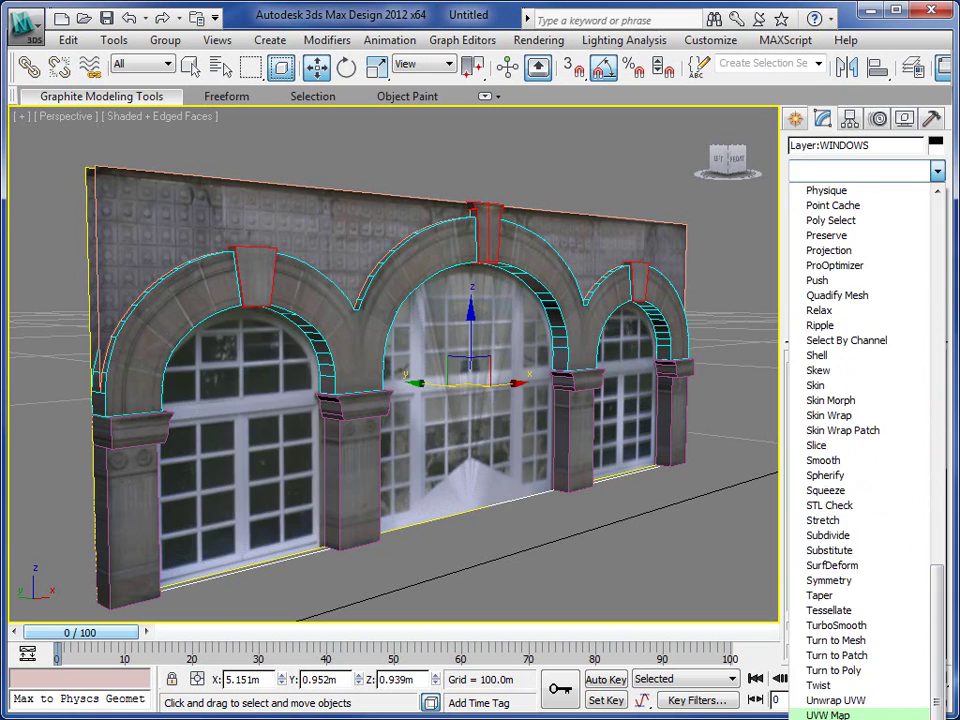
left_click(828, 714)
Acquire the UVW mapping for WINDOWS from the mapped TILES wall, using Acquire Absolute
left_click_drag(924, 541, 921, 317)
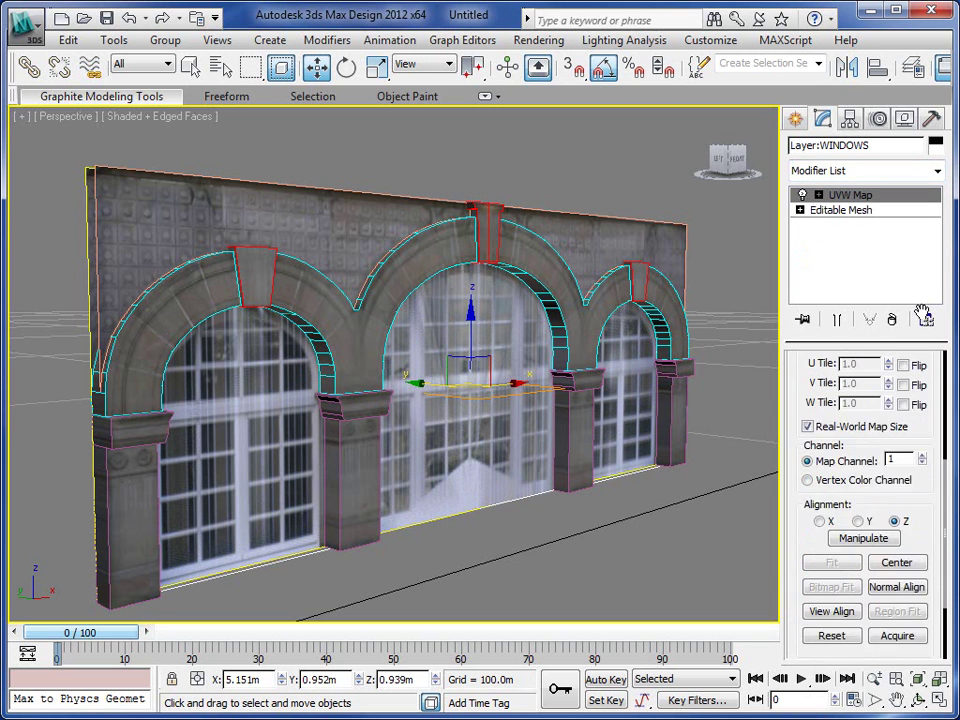
left_click(898, 613)
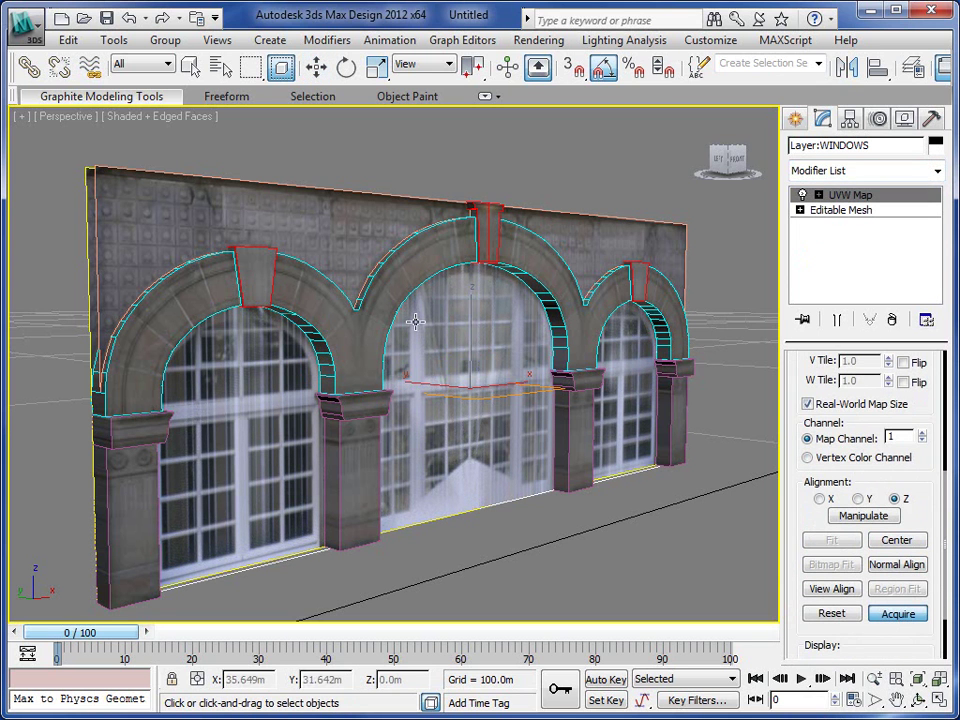
left_click(152, 253)
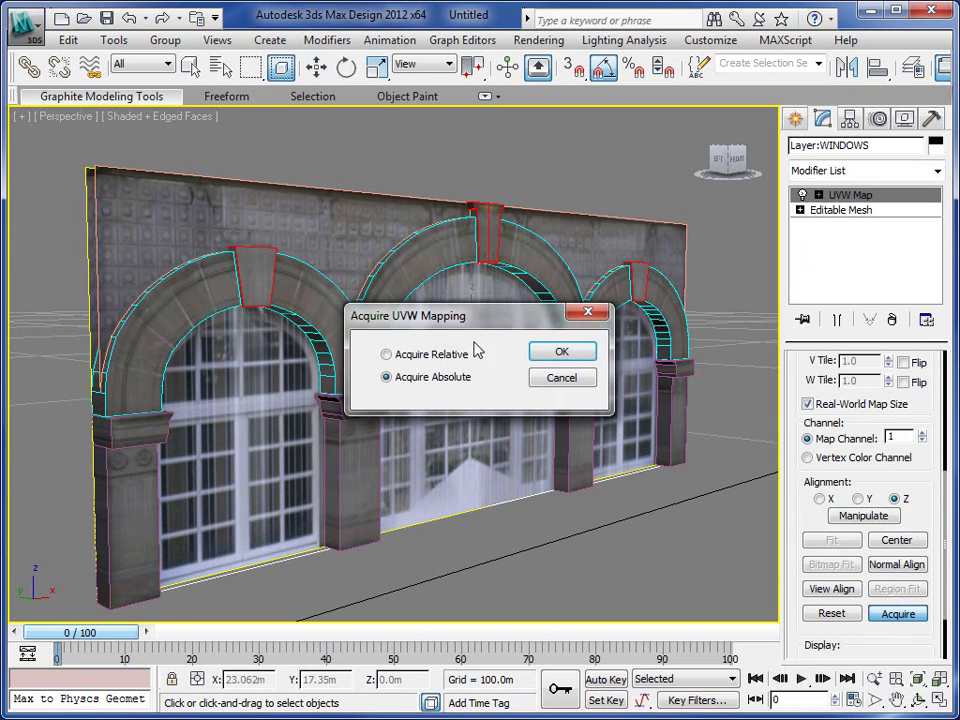
left_click(562, 353)
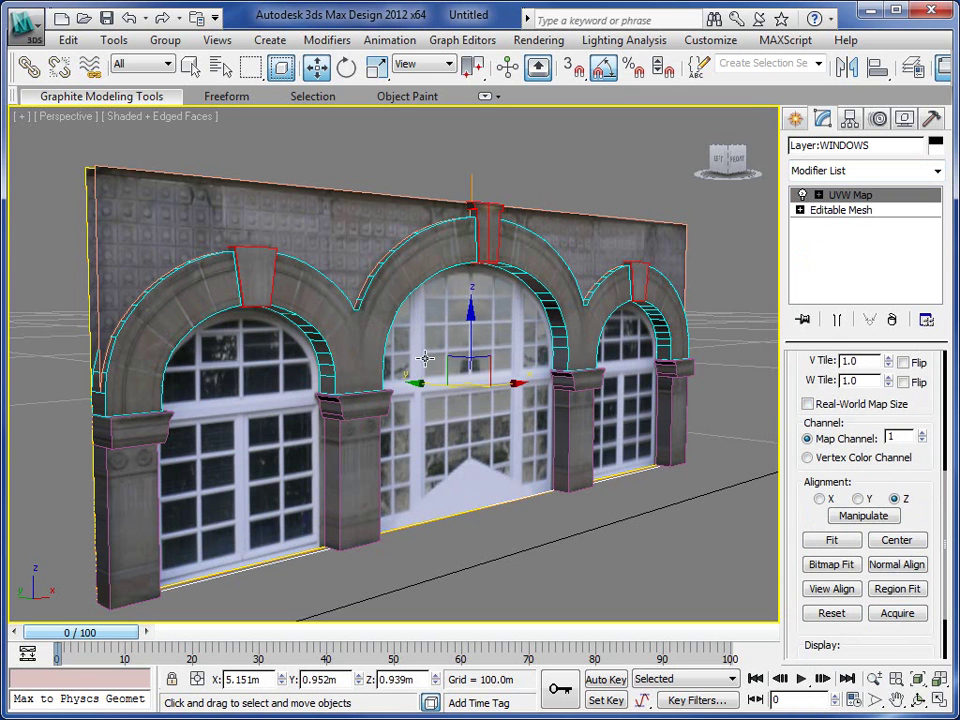
Select the MAPPER object behind the facade and hide it
left_click(87, 213)
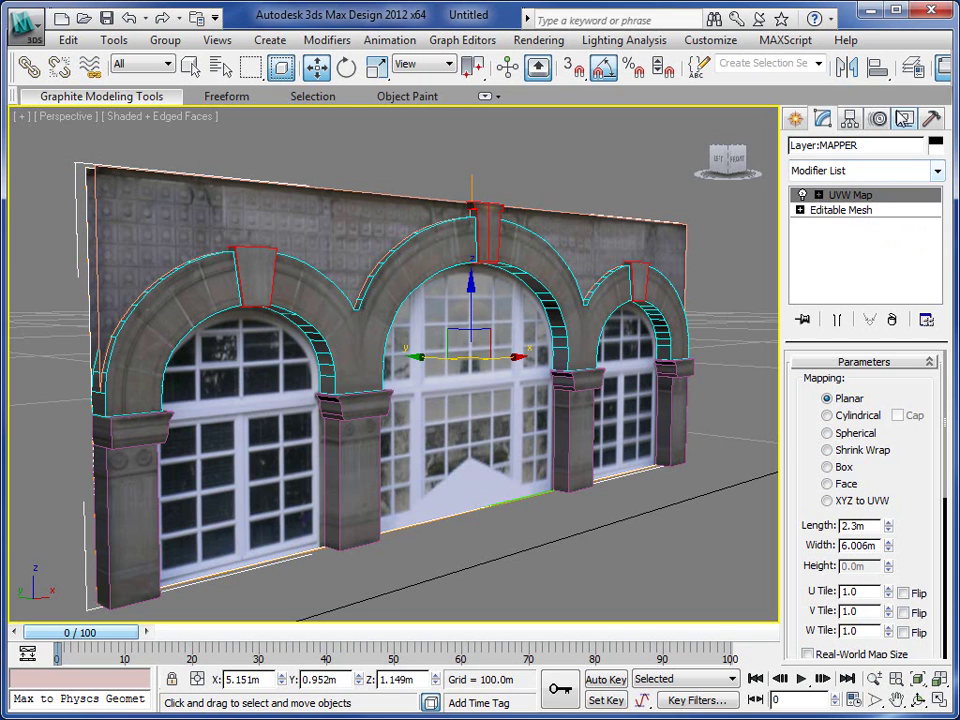
left_click(902, 122)
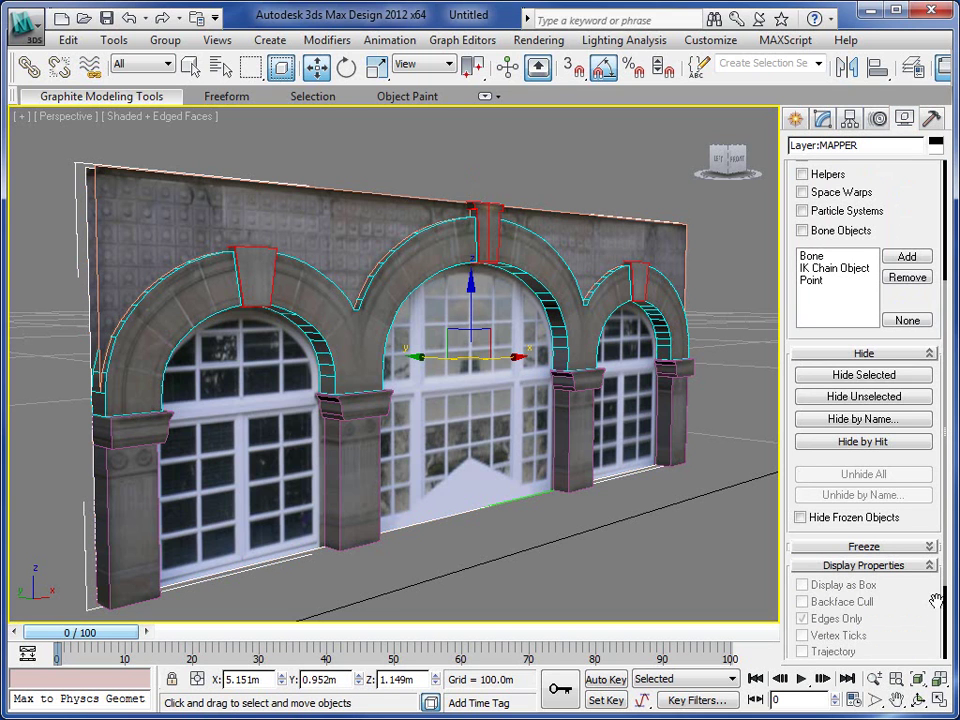
left_click(850, 375)
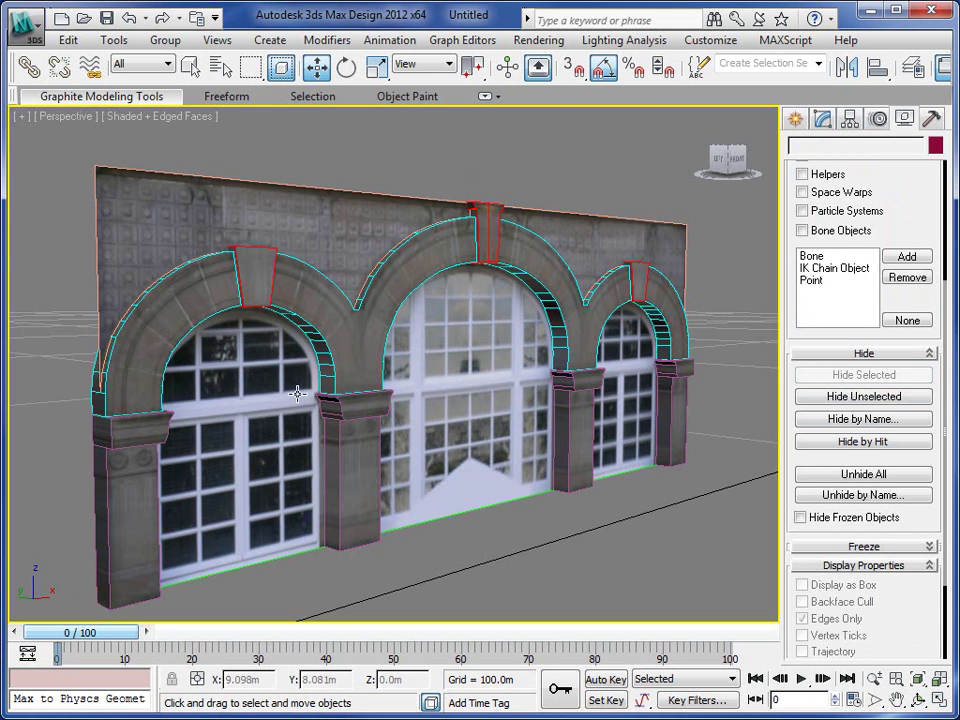
Orbit the Perspective view to a close oblique angle on the arches and render it
left_click(917, 700)
left_click_drag(385, 390, 456, 416)
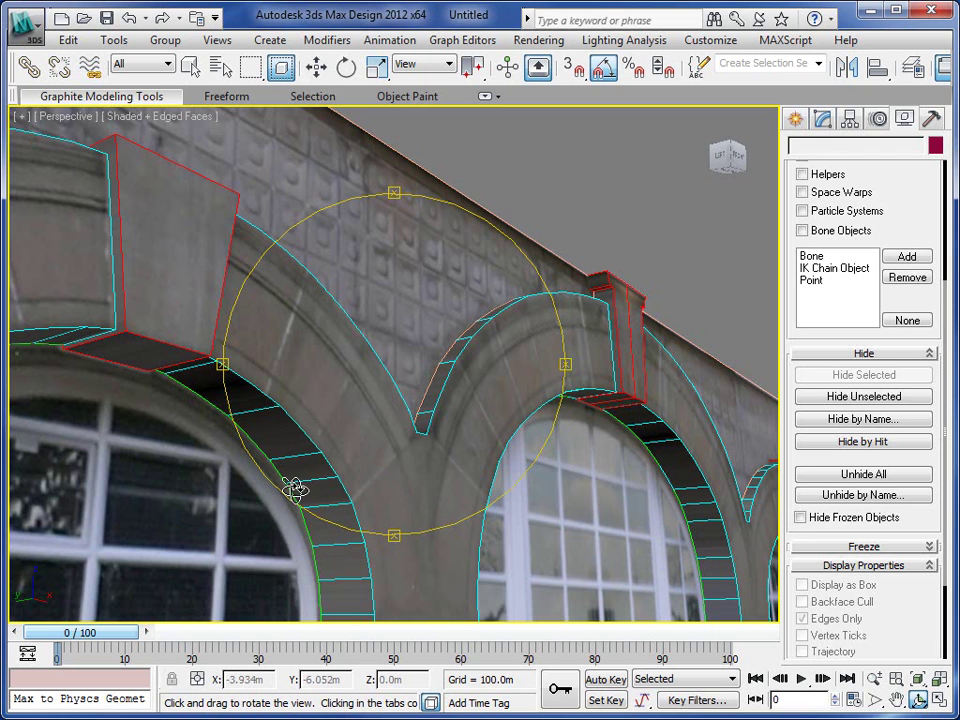
left_click_drag(325, 503, 410, 385)
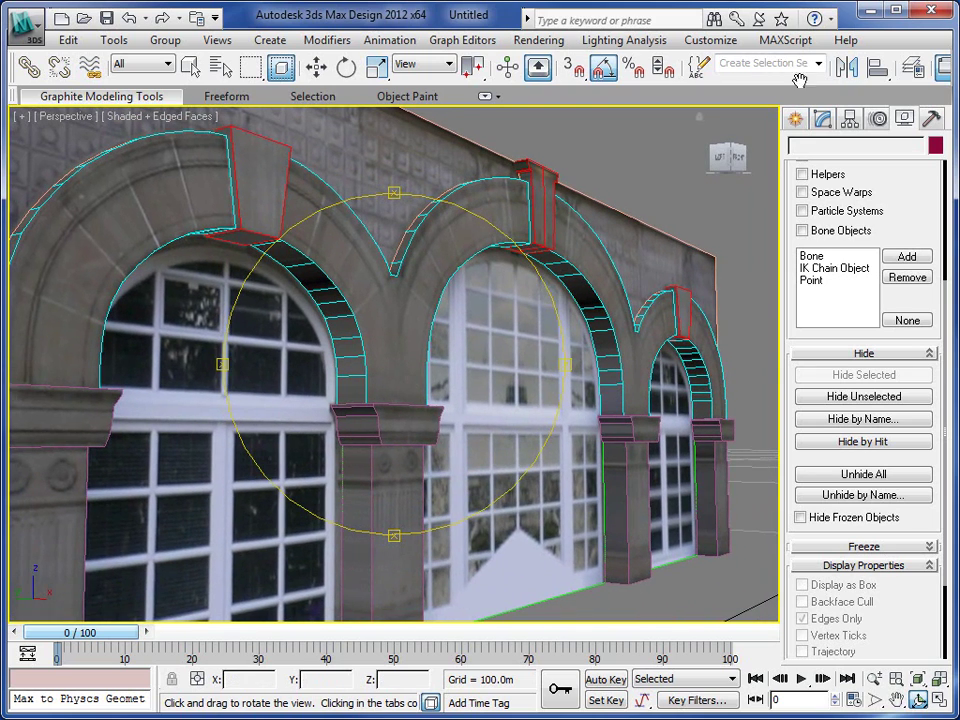
left_click_drag(754, 82, 563, 78)
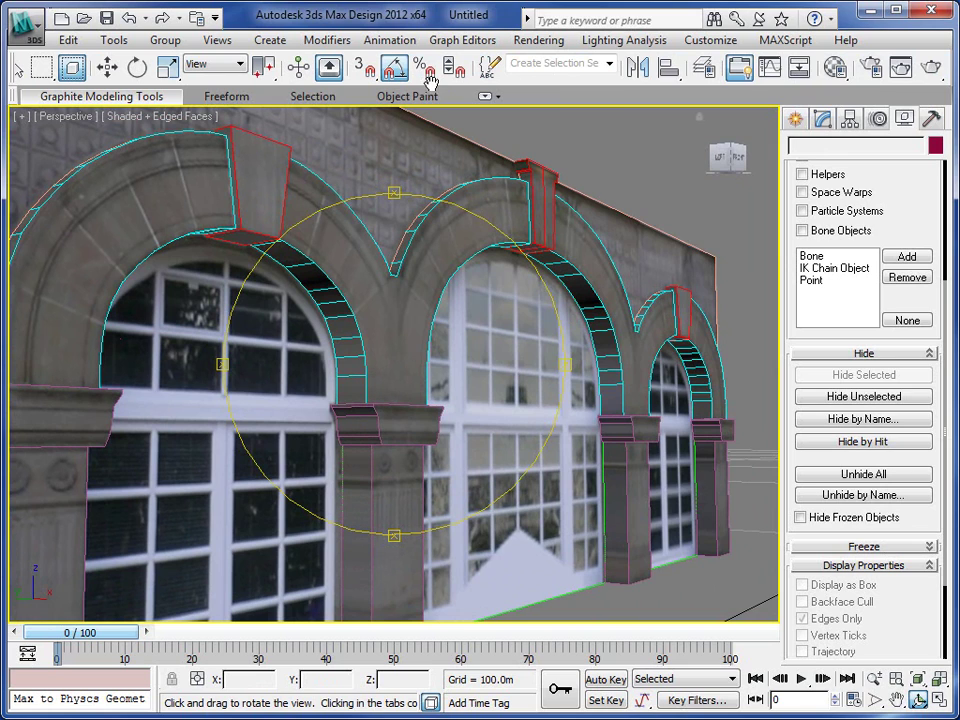
left_click(929, 68)
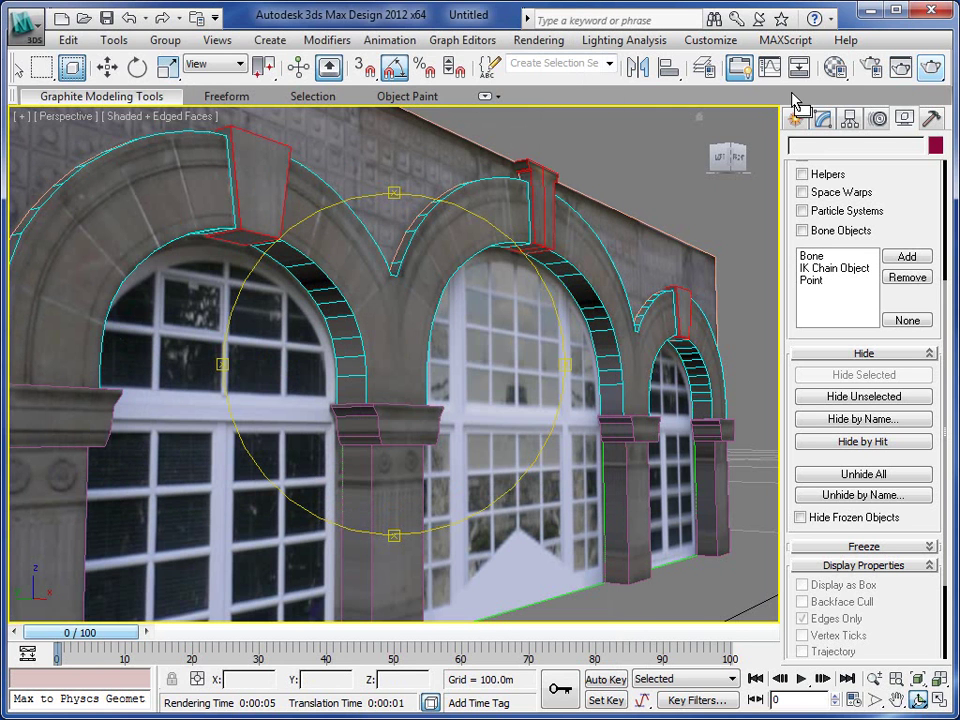
Place a standard Skylight beside the facade and render the Perspective view again
left_click(795, 118)
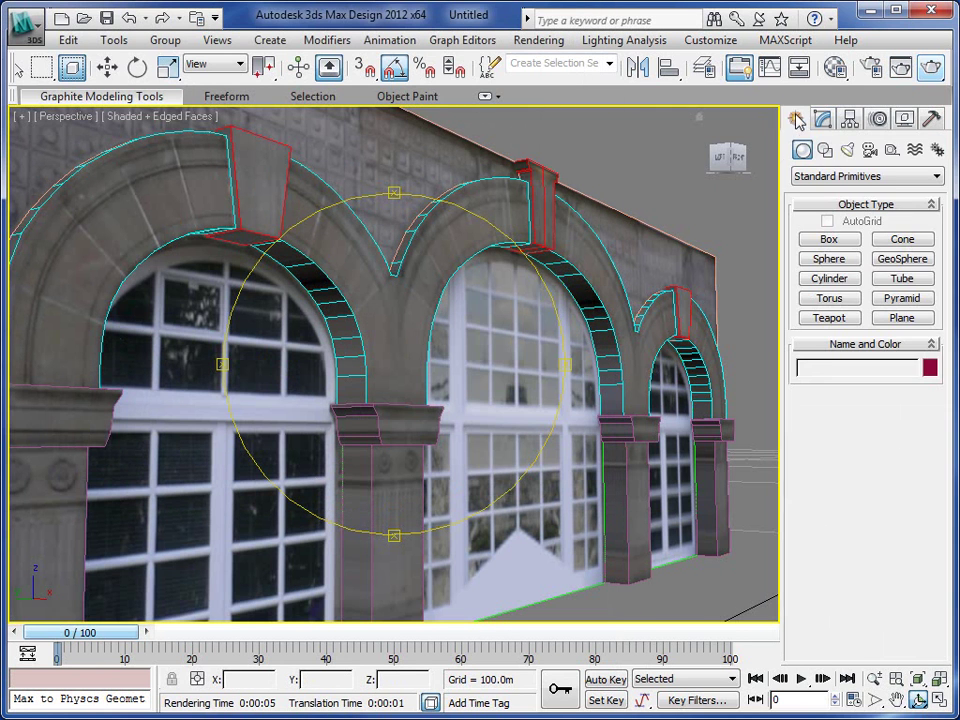
left_click(847, 149)
left_click(937, 180)
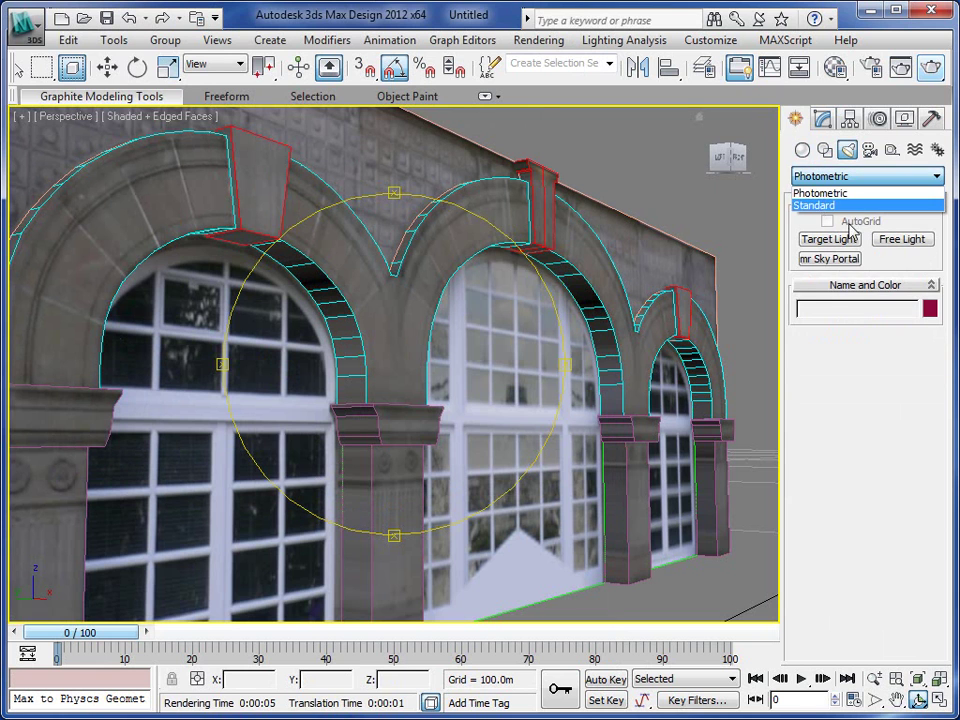
left_click(819, 207)
left_click(897, 279)
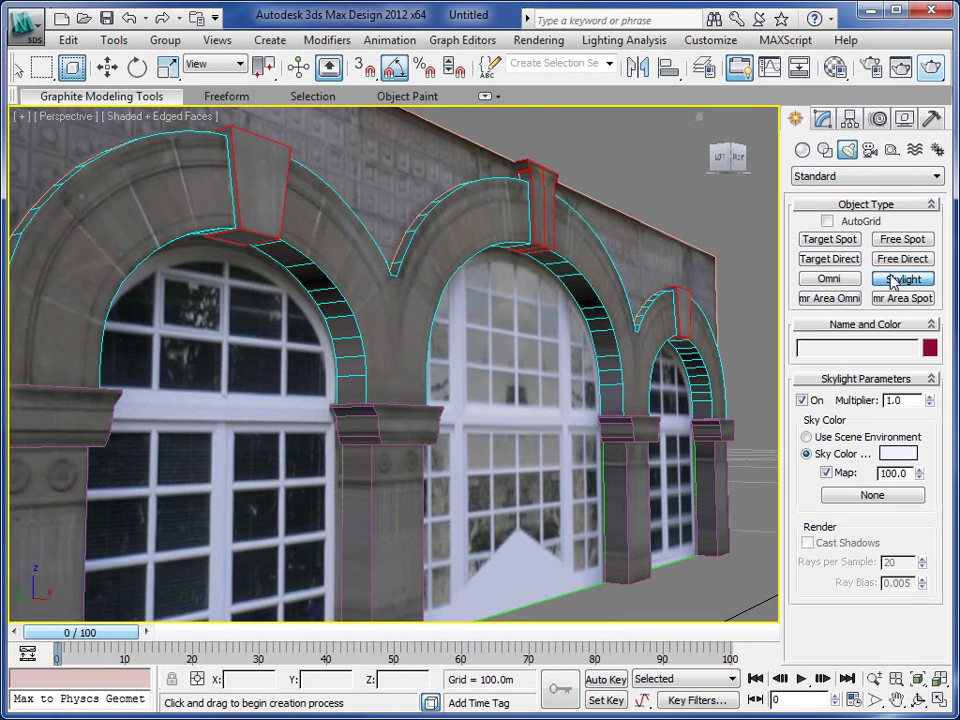
left_click(756, 480)
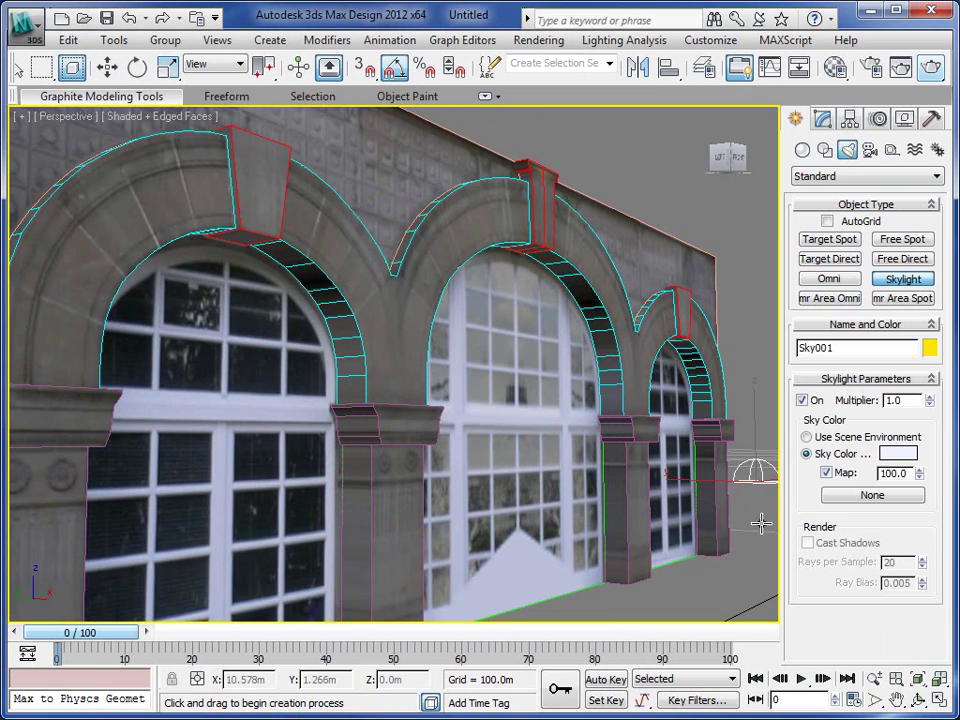
left_click(930, 68)
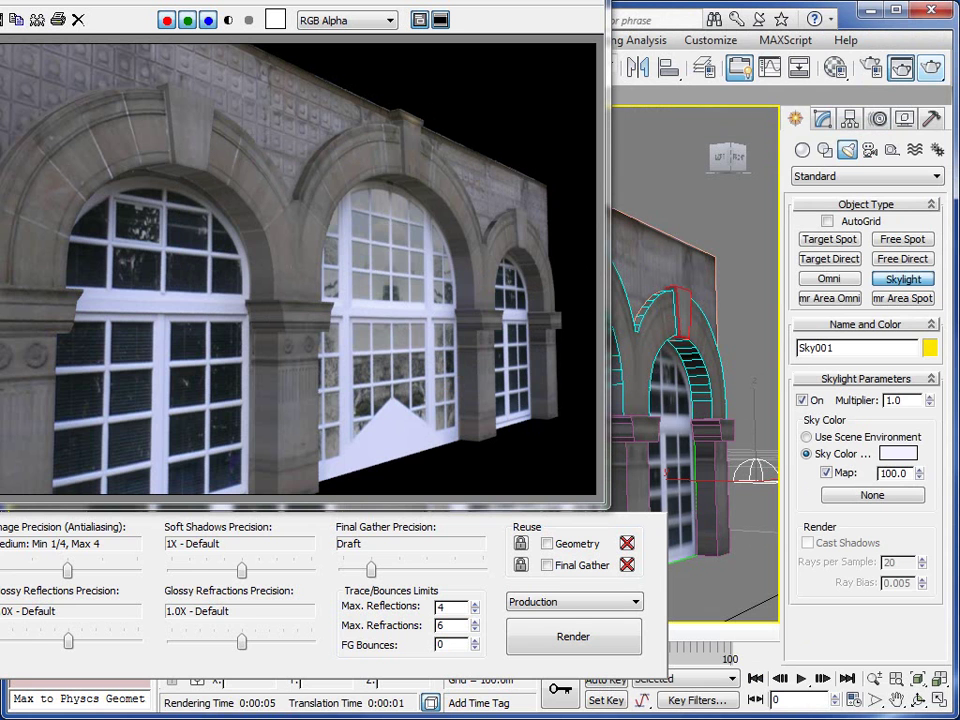
Set Final Gather Precision to Low, FG Bounces to 2 and Image Precision to High: Min 1, Max 16, and re-render the view
left_click_drag(395, 0, 484, 10)
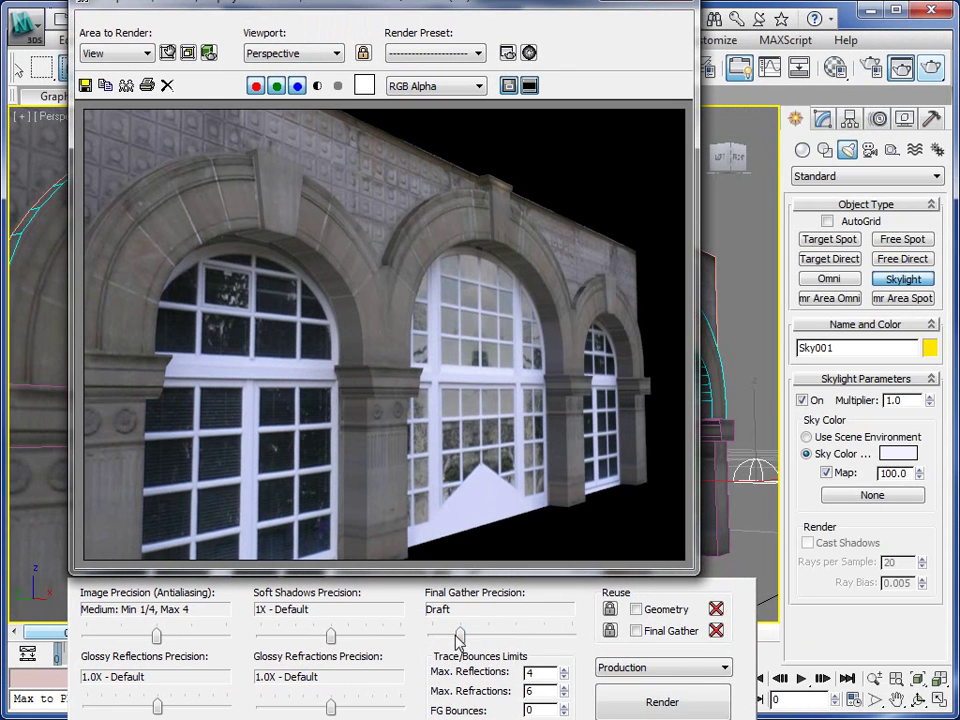
left_click_drag(458, 636, 488, 636)
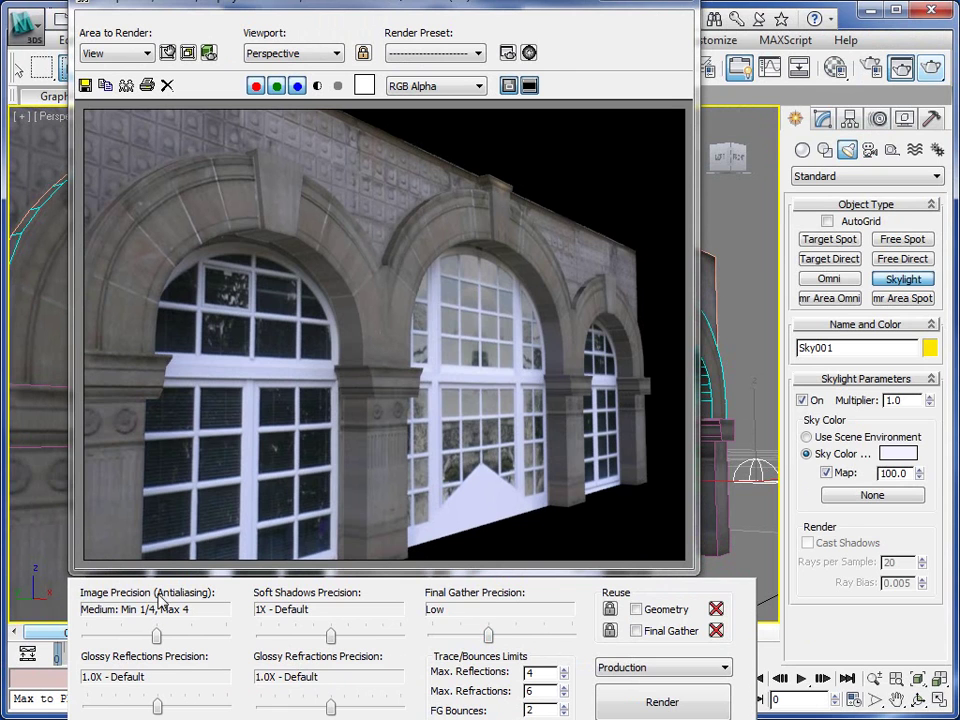
left_click_drag(158, 638, 192, 638)
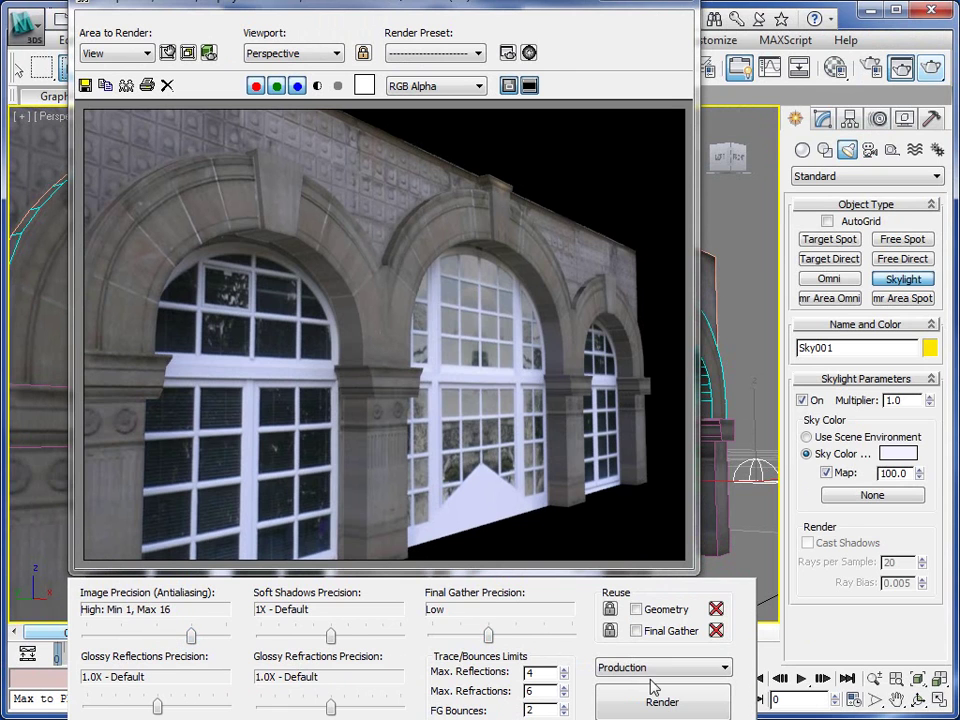
left_click(690, 707)
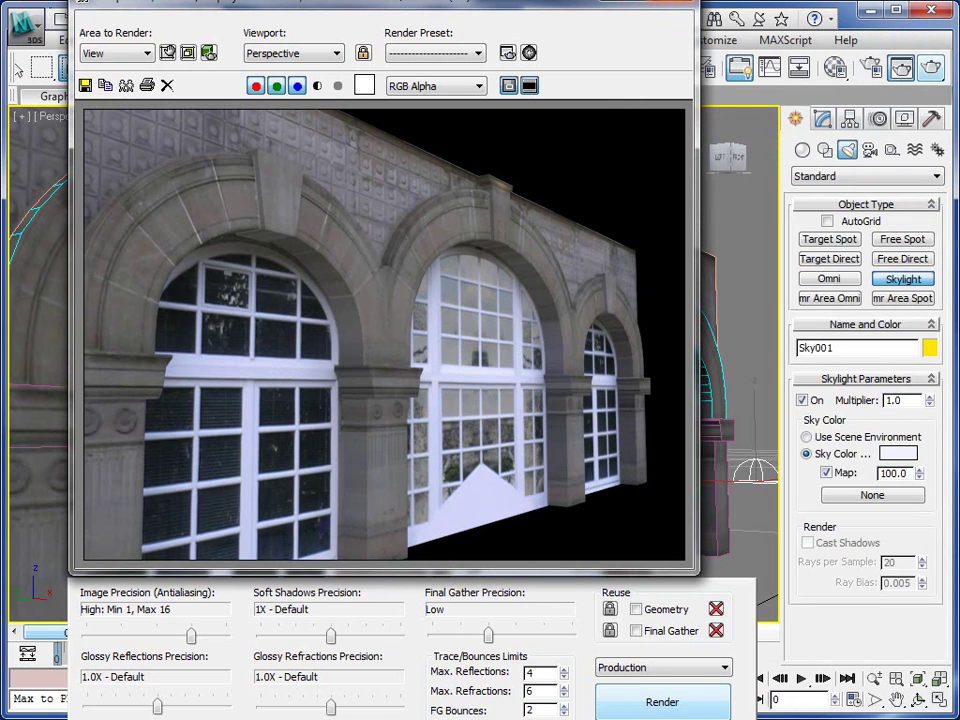
left_click(683, 2)
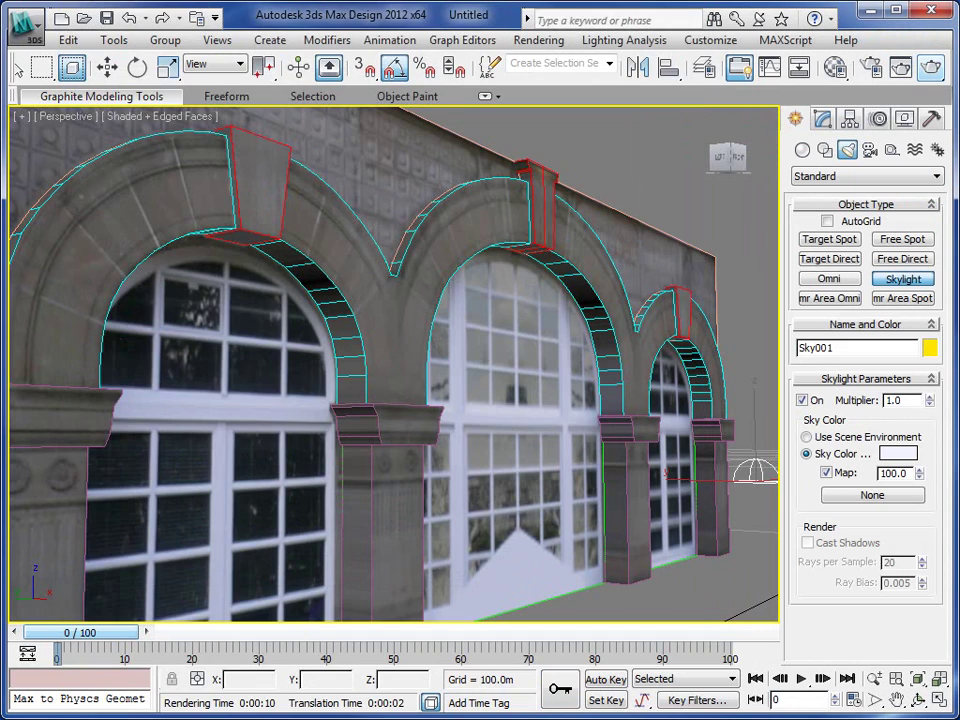
Copy the photo_material.jpg diffuse map of the facade material into an empty Material Editor sample slot as an independent copy
left_click(836, 70)
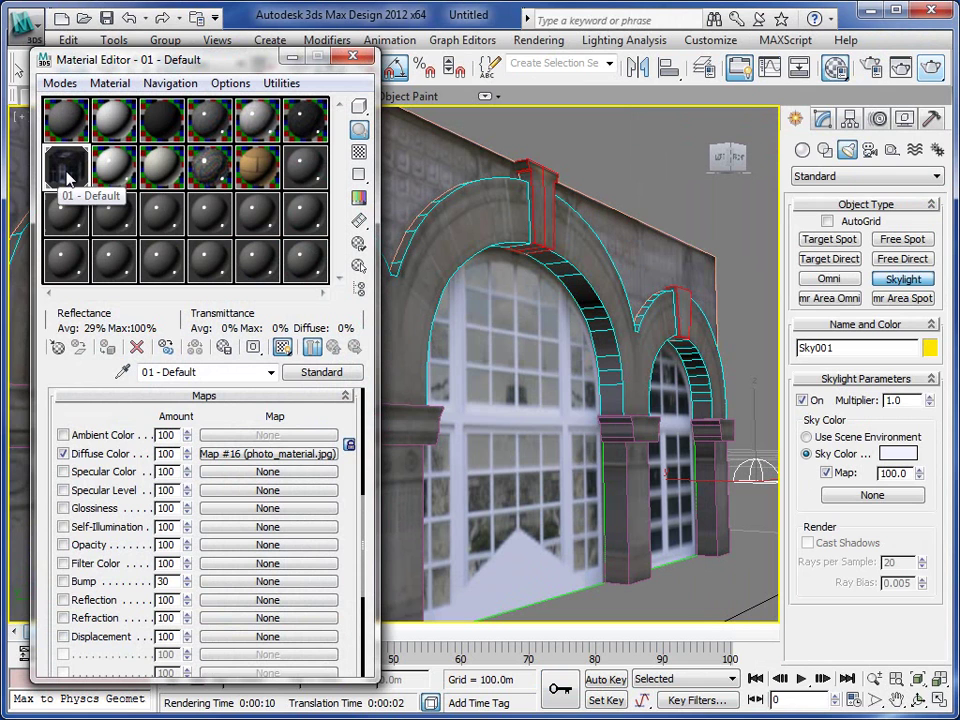
mouse_move(67, 178)
left_mouse_down()
mouse_move(70, 128)
mouse_move(63, 158)
left_mouse_up()
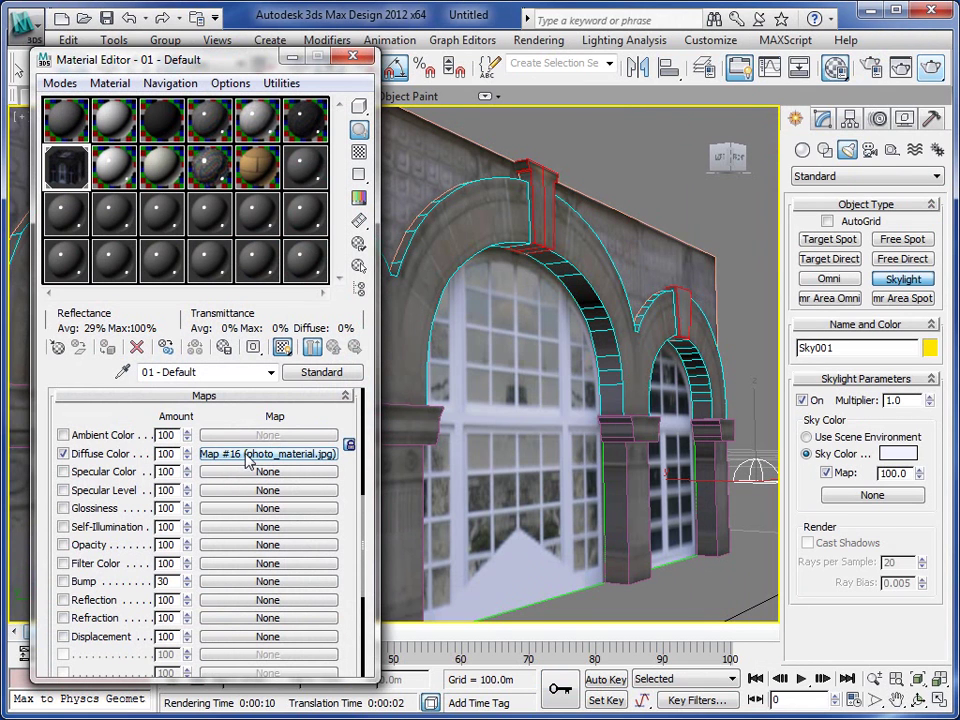
left_click_drag(237, 457, 120, 228)
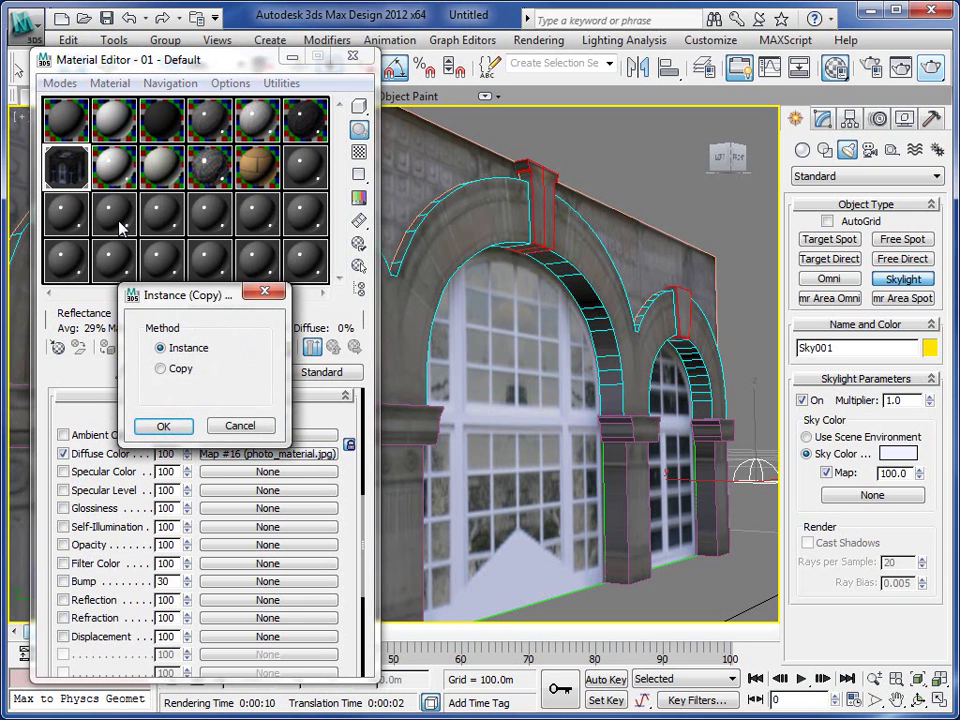
left_click(161, 369)
left_click(160, 426)
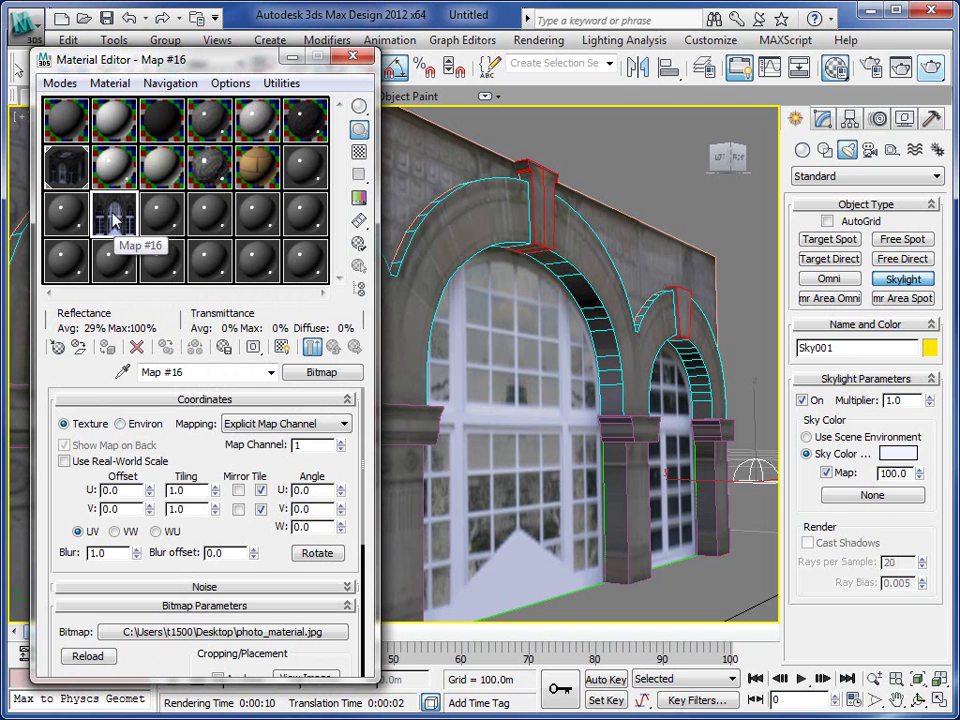
Copy the photo_material.jpg map from its sample slot into the Diffuse Color map of the first Arch & Design material, using the Copy method
left_click(67, 122)
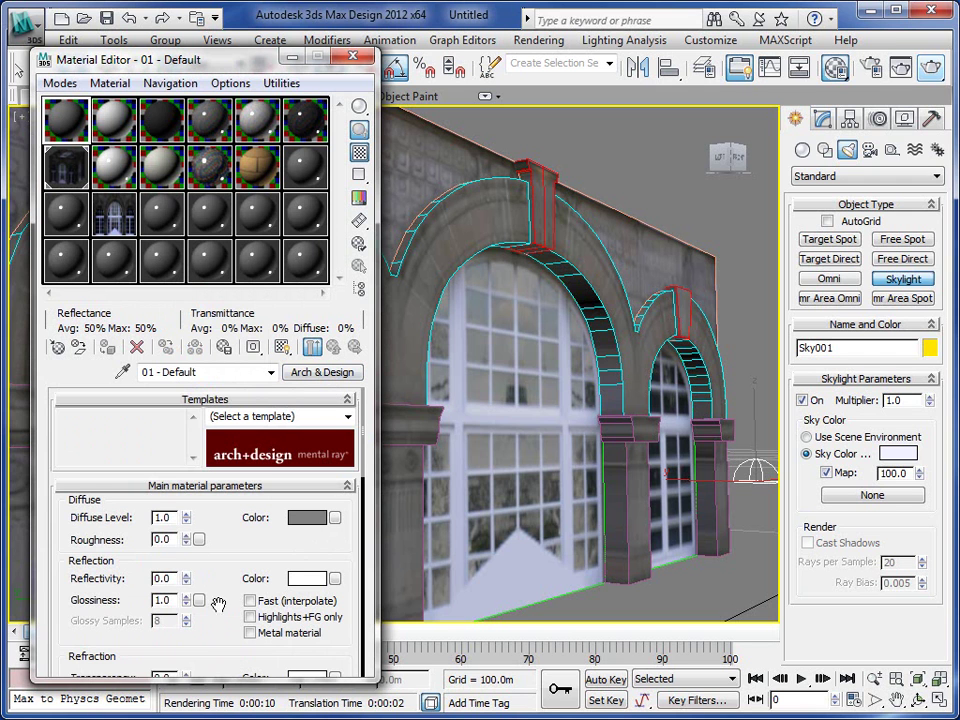
left_click_drag(214, 650, 210, 285)
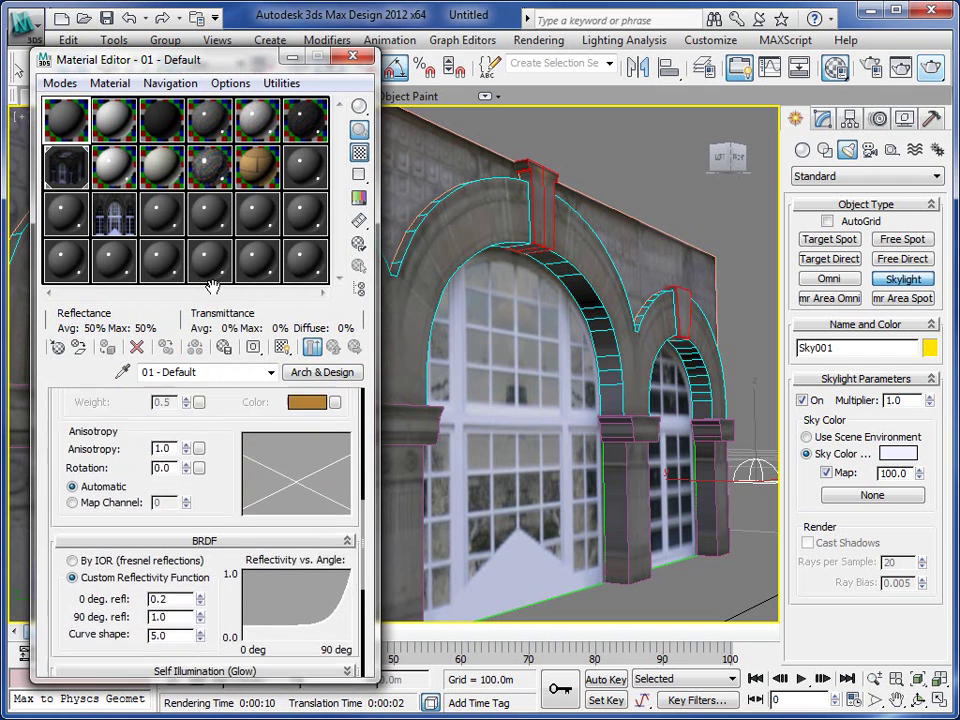
scroll(224, 355, "down", 5)
left_click(221, 520)
scroll(218, 396, "down", 2)
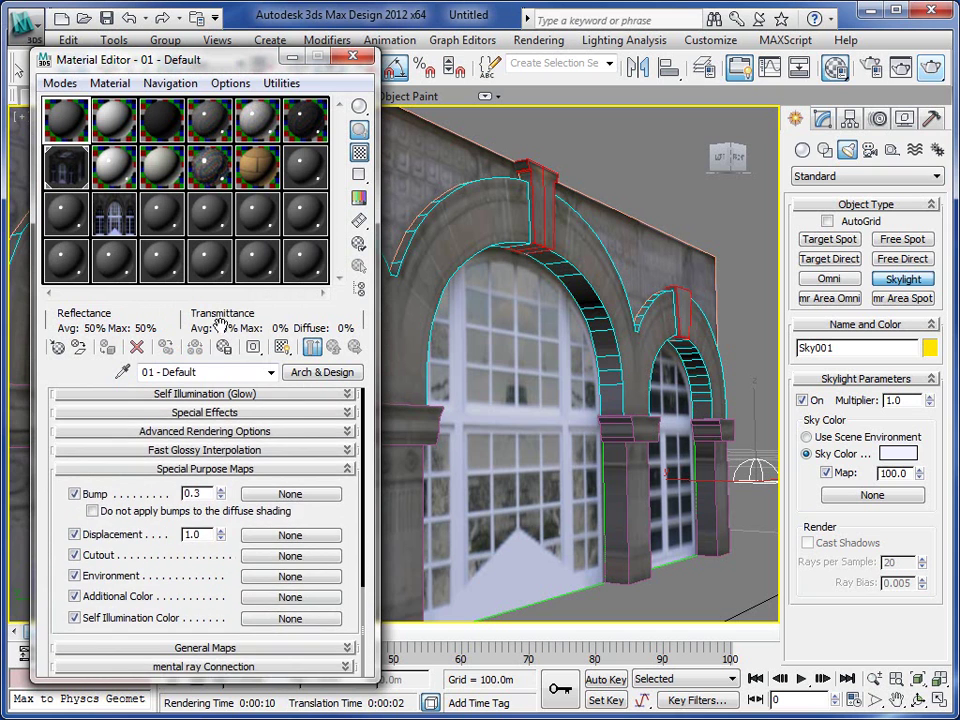
left_click(157, 648)
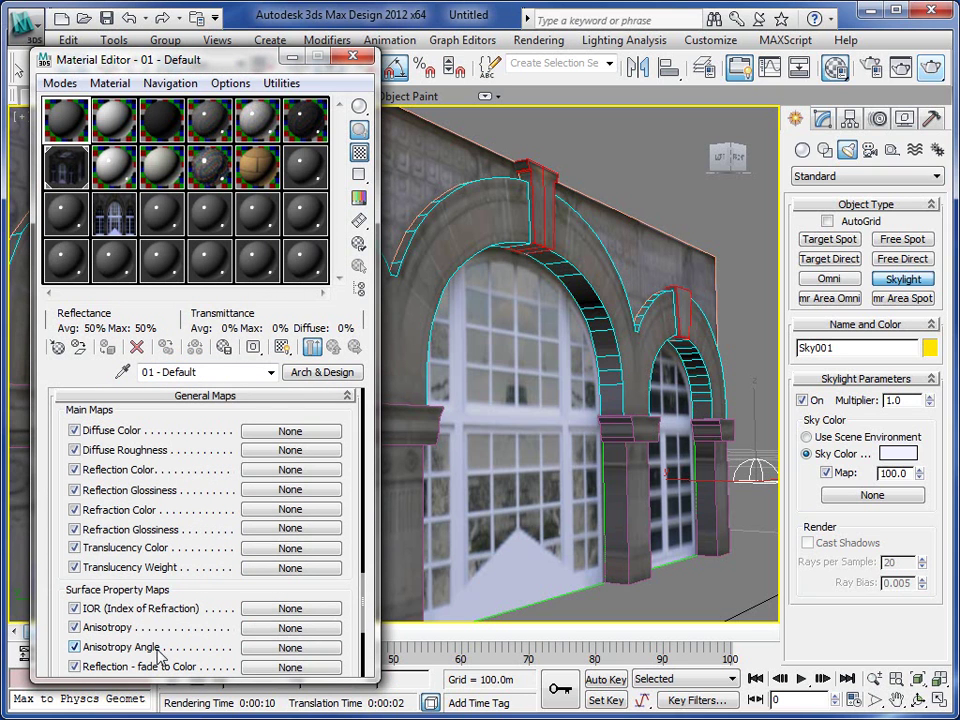
left_click_drag(103, 235, 290, 437)
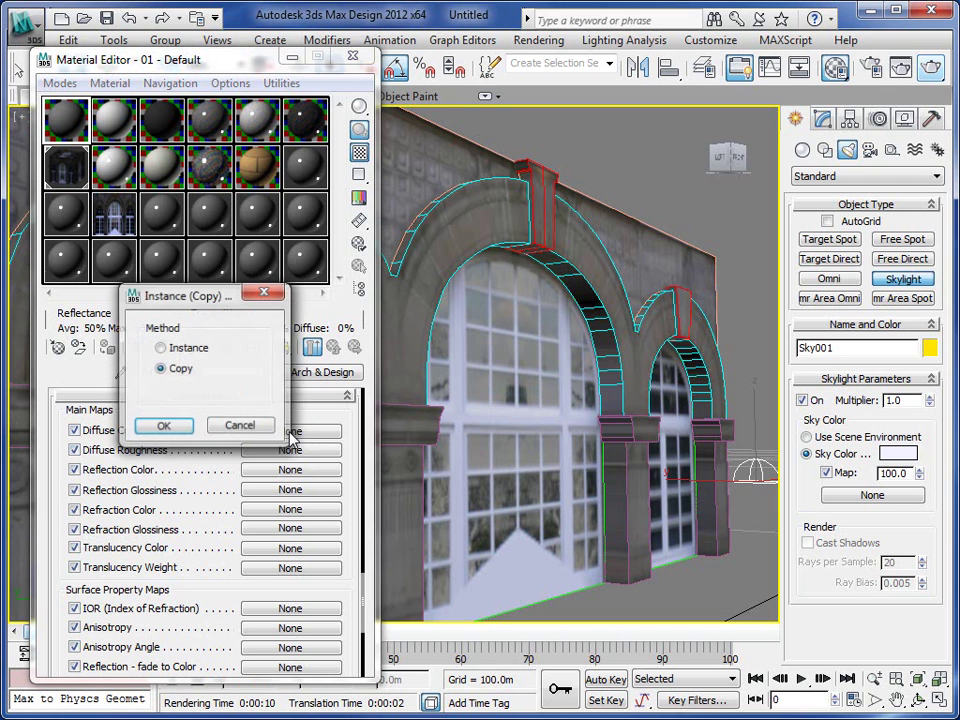
left_click(163, 428)
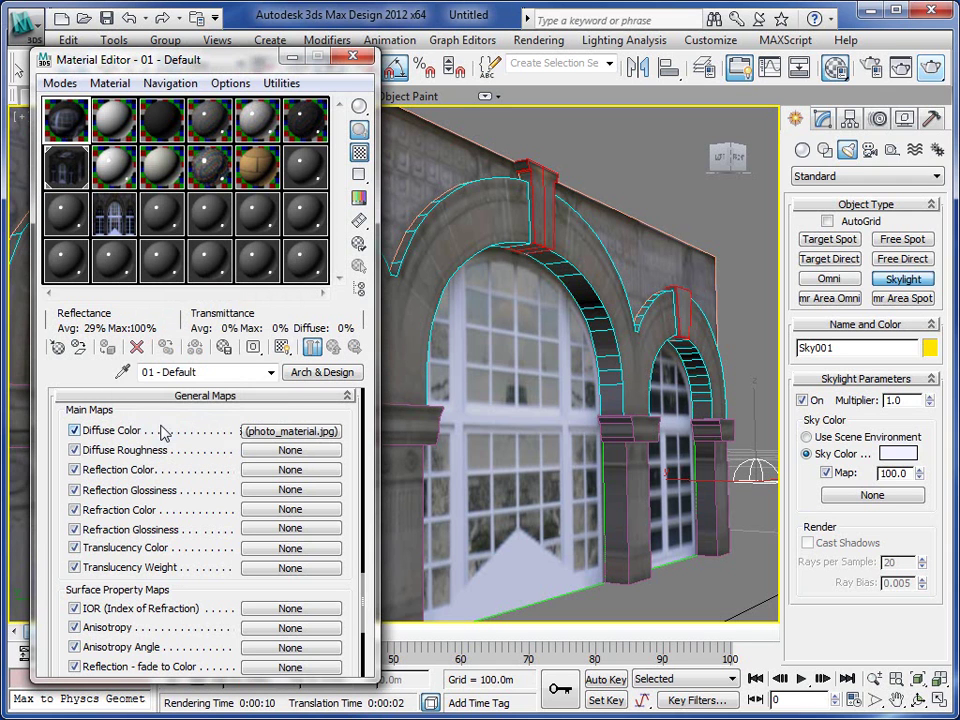
Magnify the Arch & Design material's sample and change its preview shape to a box
double_click(70, 122)
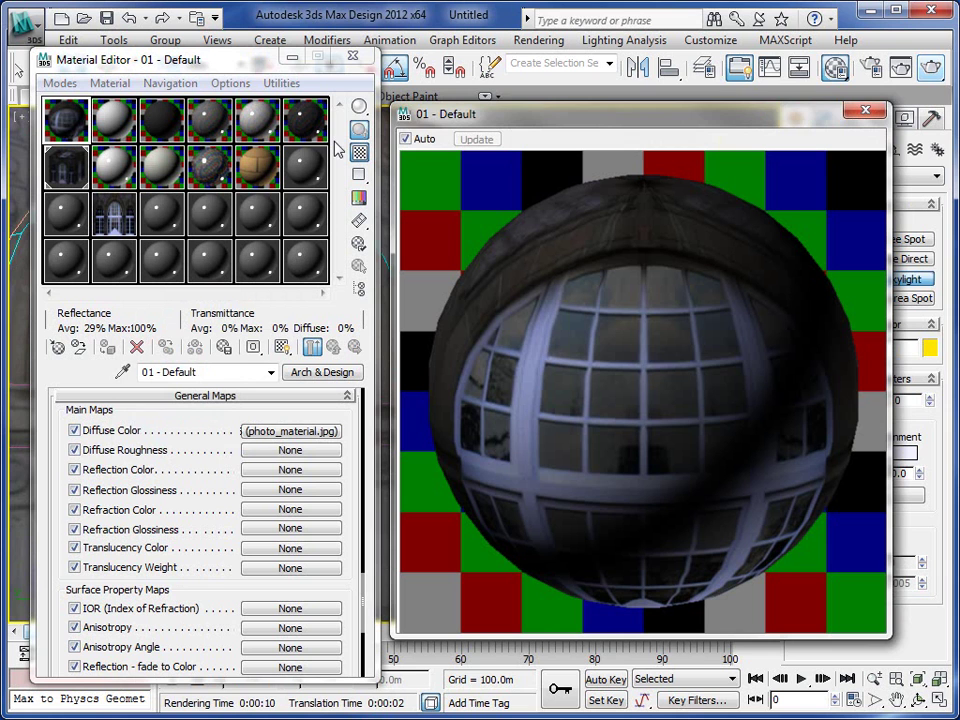
left_click(310, 84)
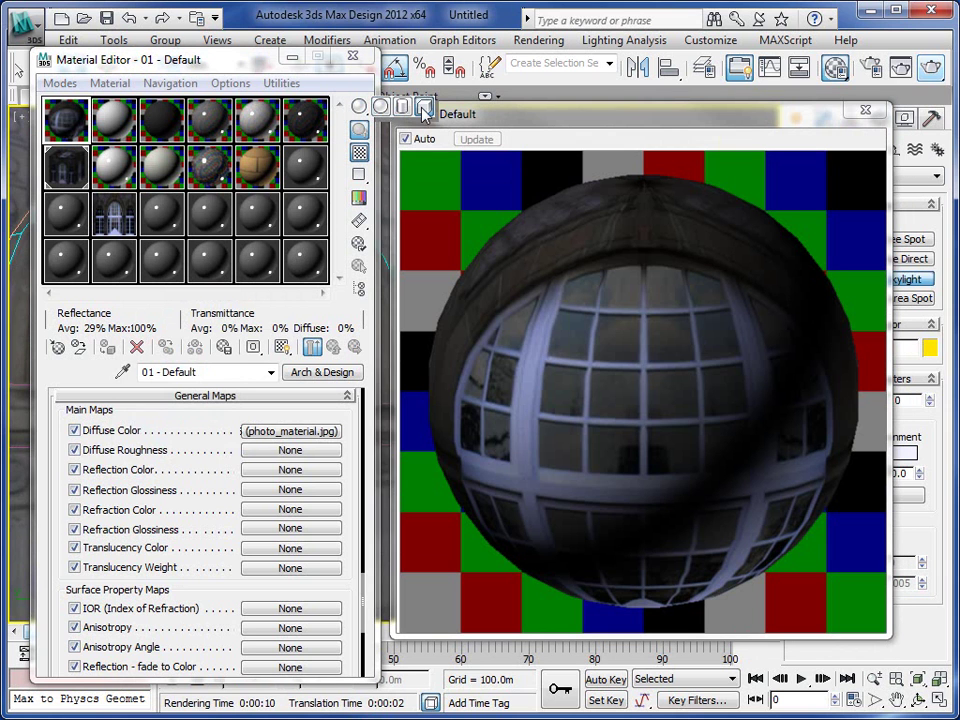
left_click_drag(358, 106, 358, 150)
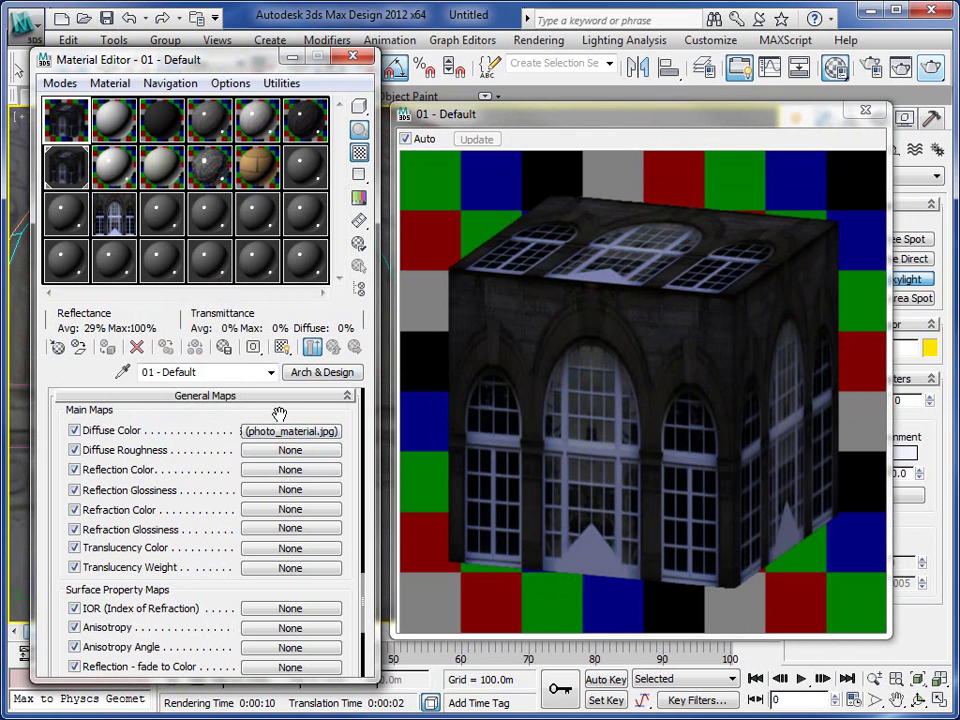
Enable Ambient Occlusion in the Arch & Design material's Special Effects and close the magnified preview
left_click_drag(295, 428, 274, 651)
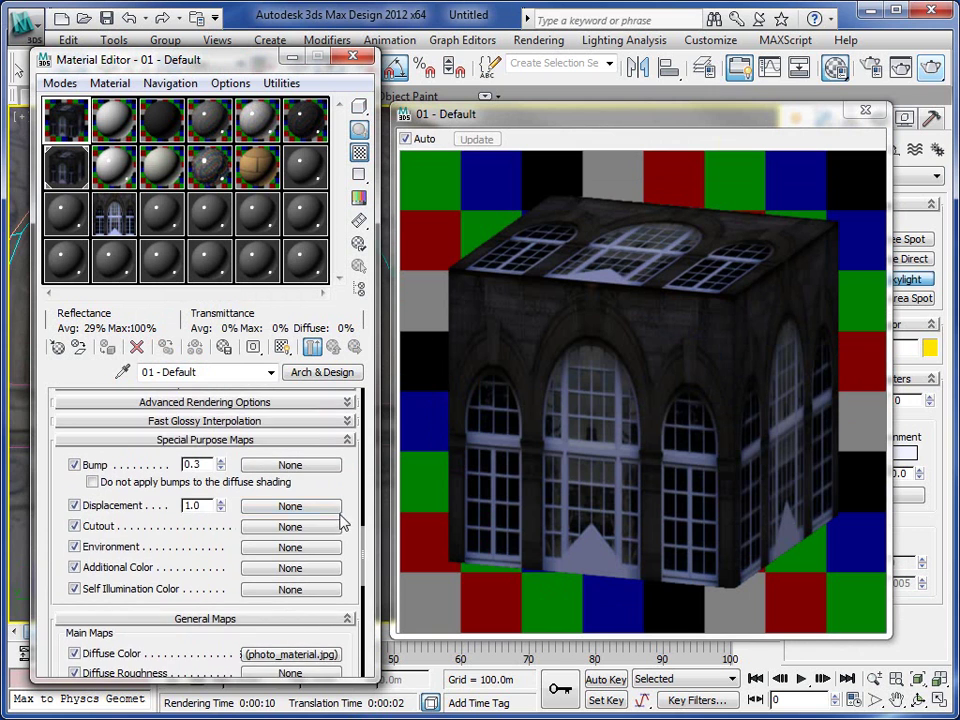
scroll(340, 487, "up", 3)
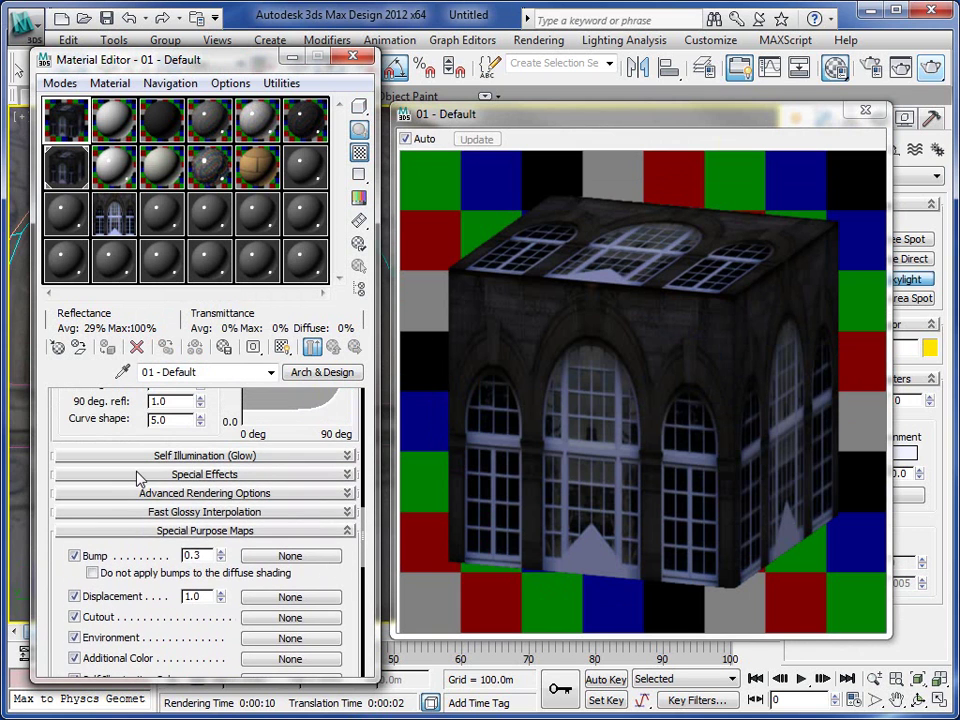
left_click(135, 472)
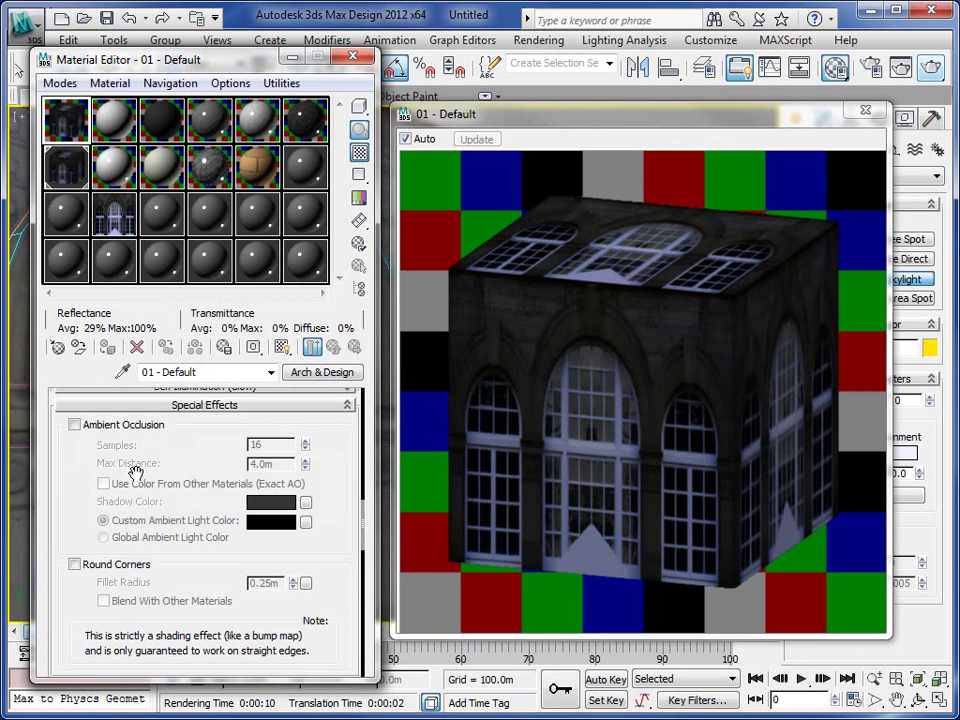
left_click(75, 425)
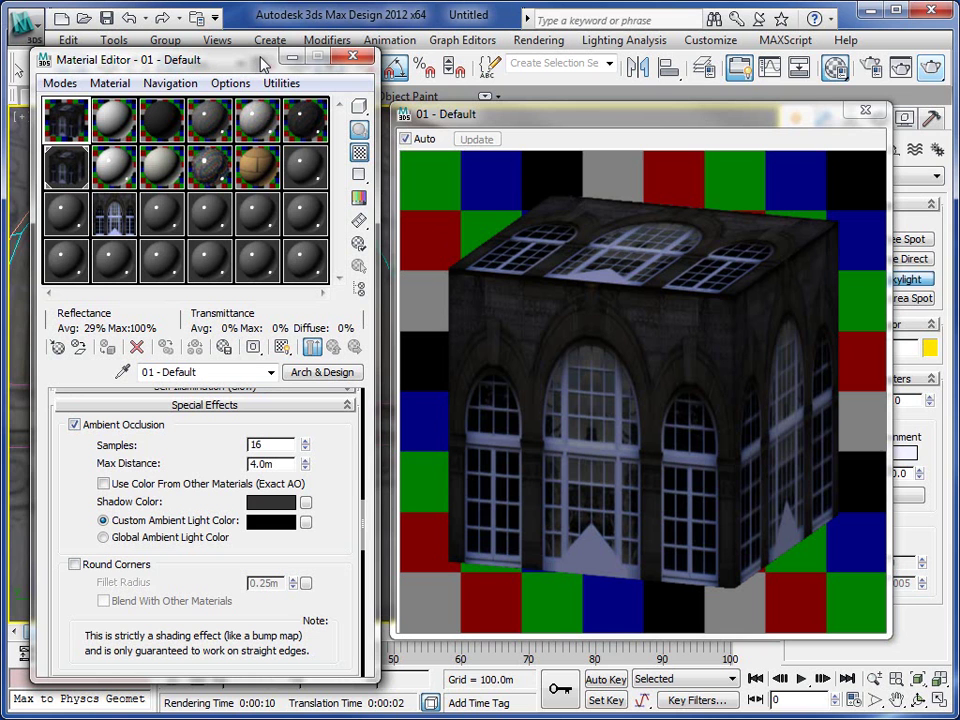
left_click(866, 111)
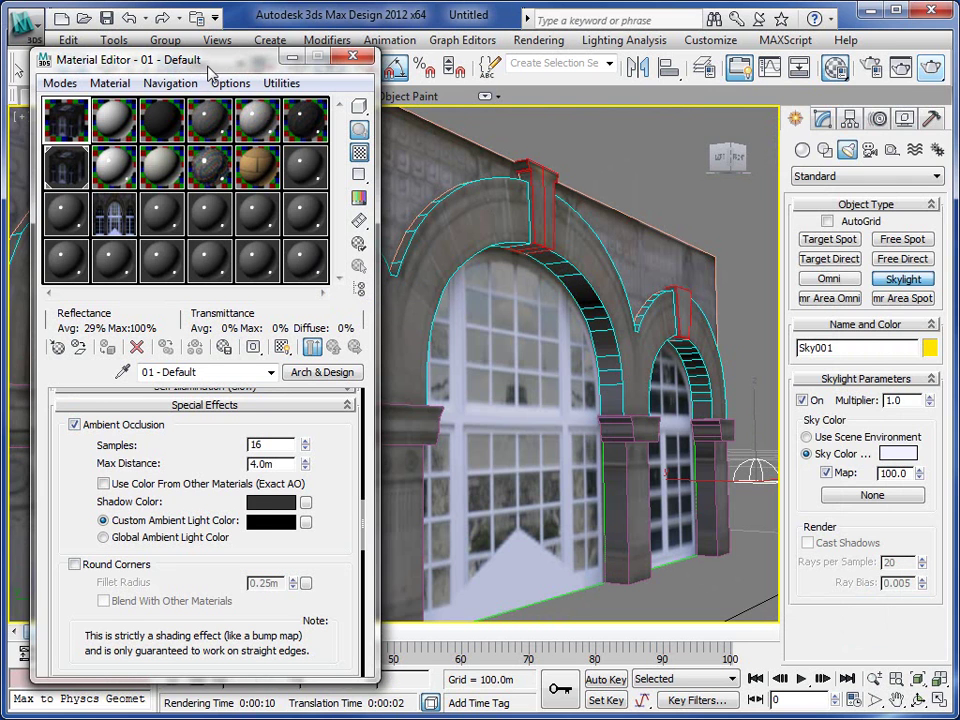
Leave light creation and select all five layer objects by name: WINDOWS, VOUSSOIRS, TILES, PILLASTERS and KEYSTONES
left_click_drag(156, 56, 134, 90)
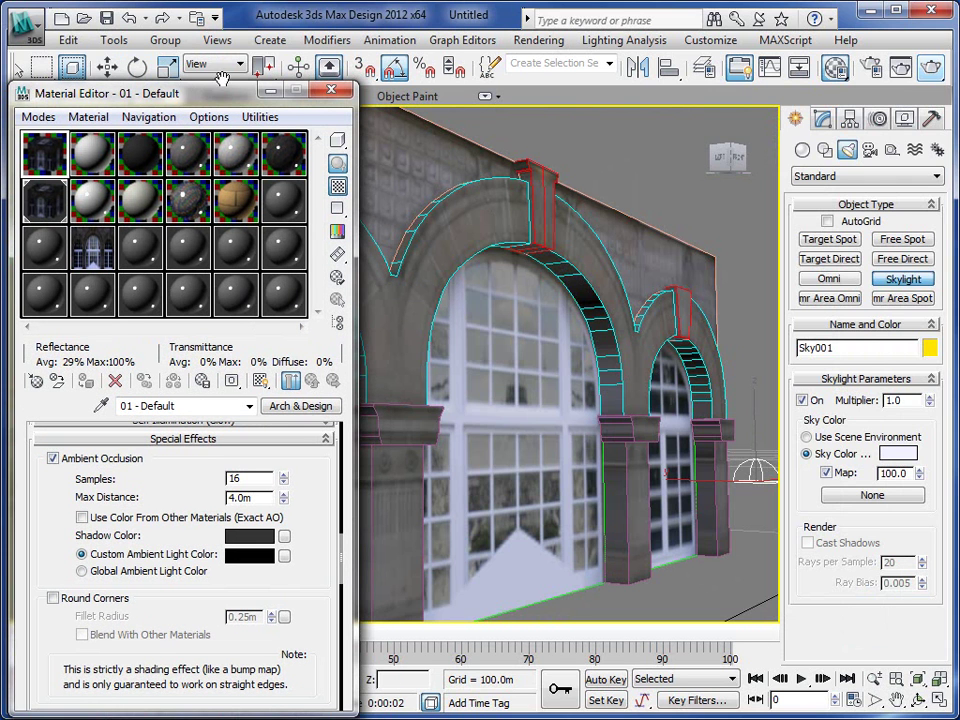
left_click_drag(222, 78, 414, 62)
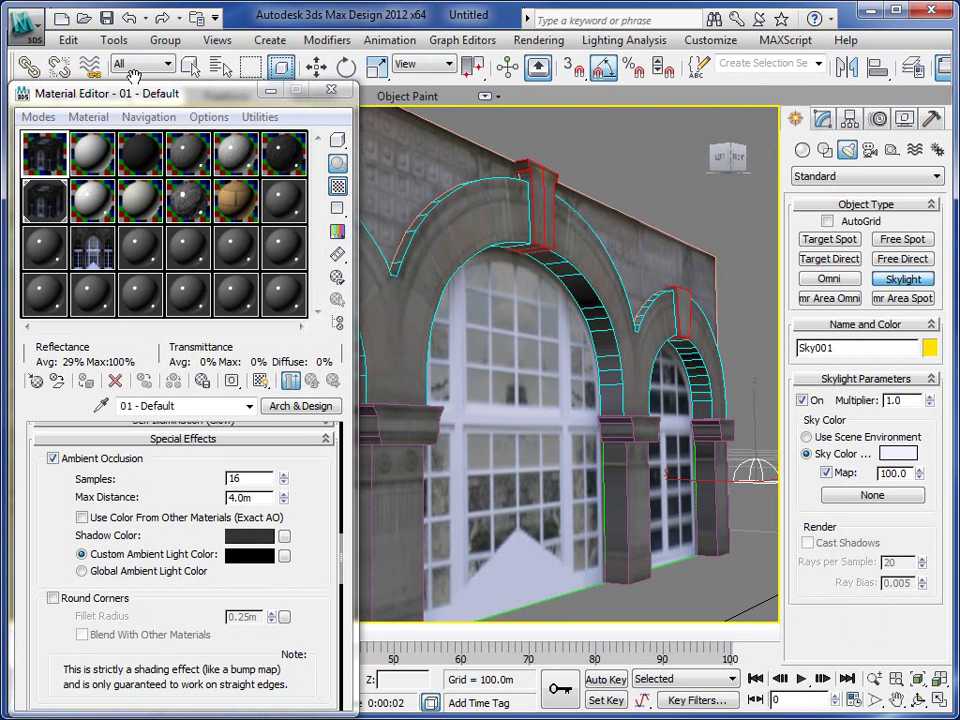
left_click(190, 67)
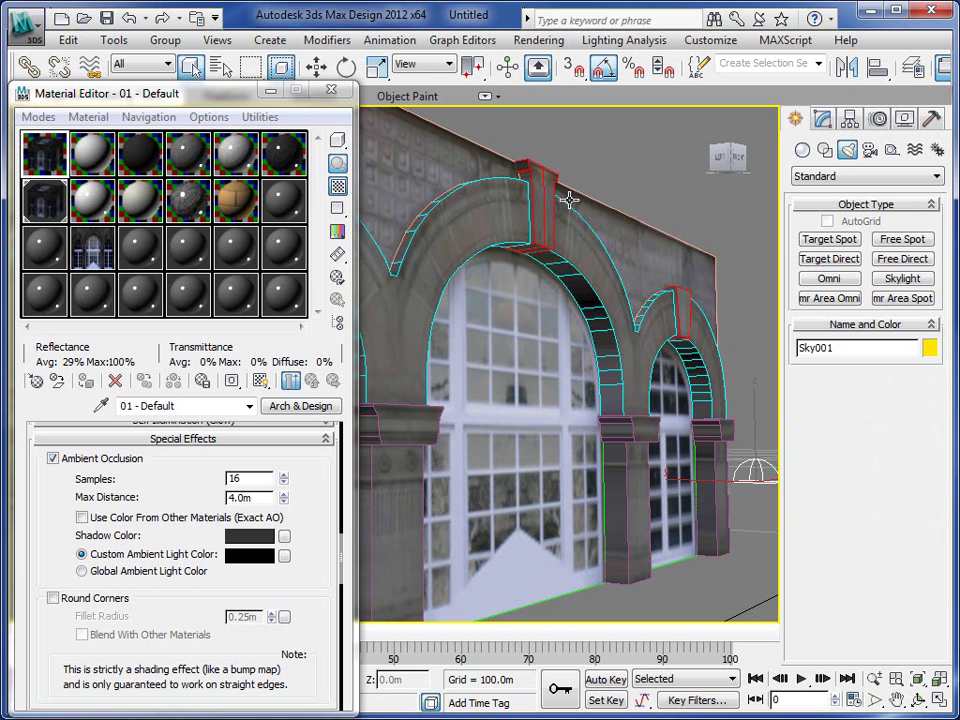
left_click(339, 302)
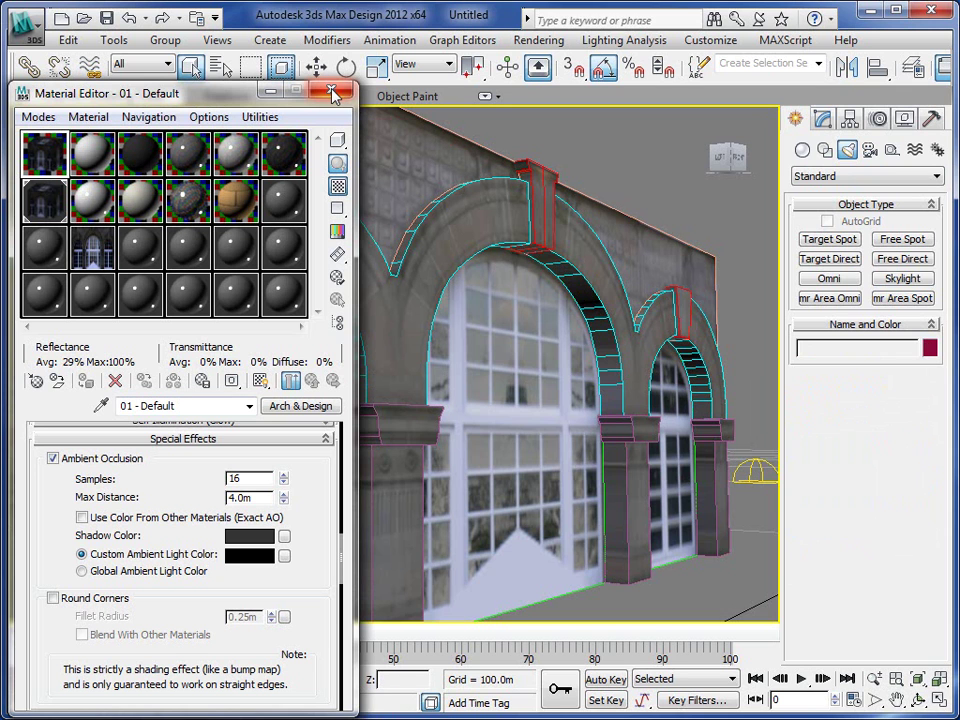
left_click(221, 67)
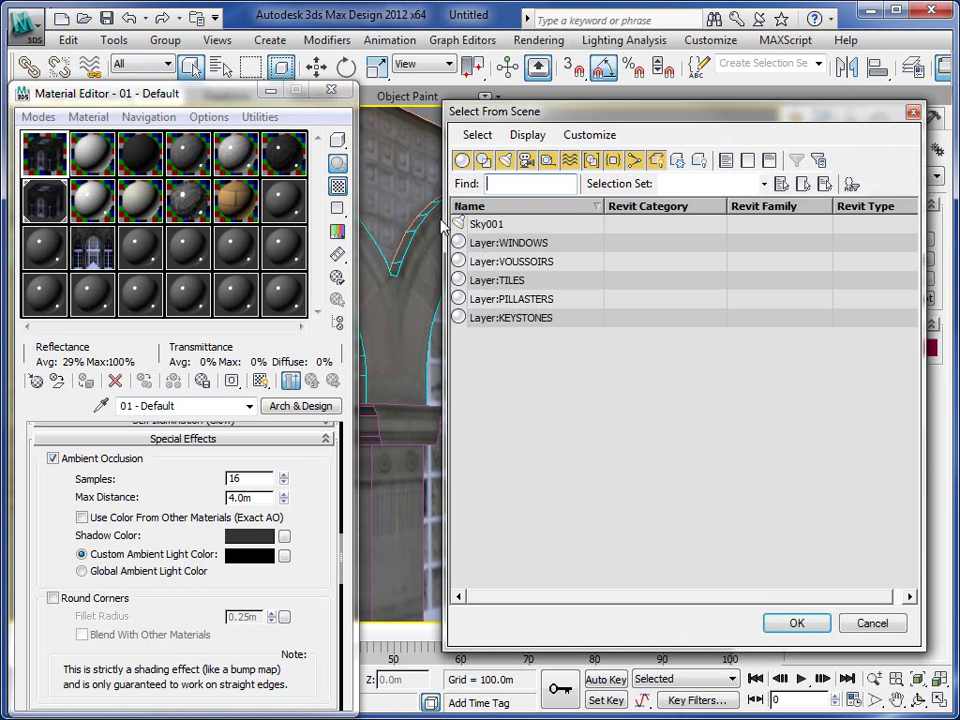
left_click(508, 242)
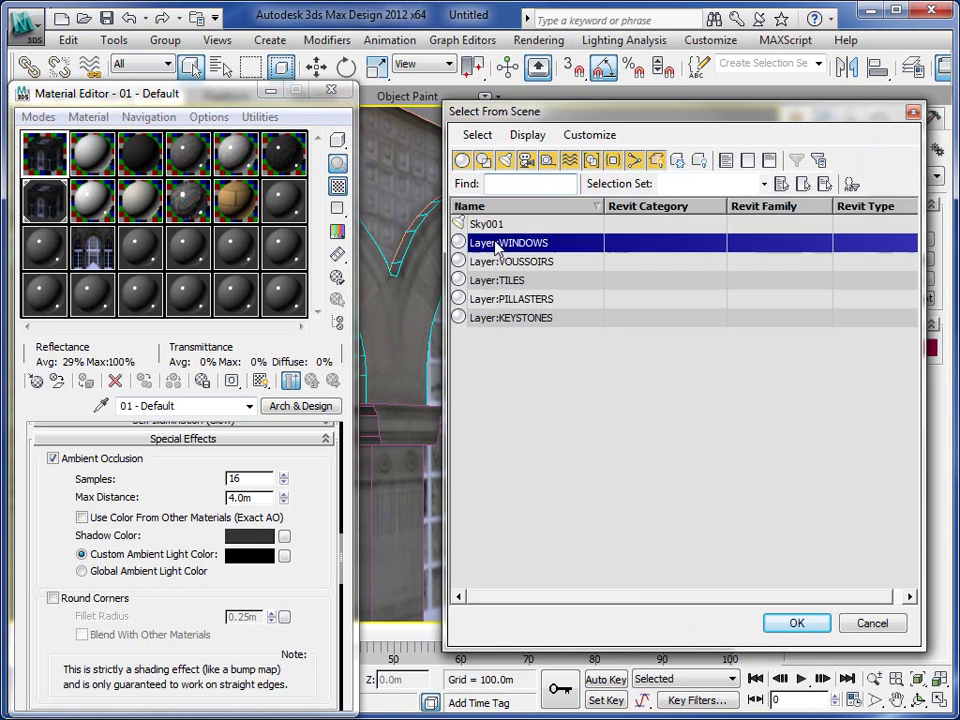
left_click(510, 318, "shift")
left_click(794, 623)
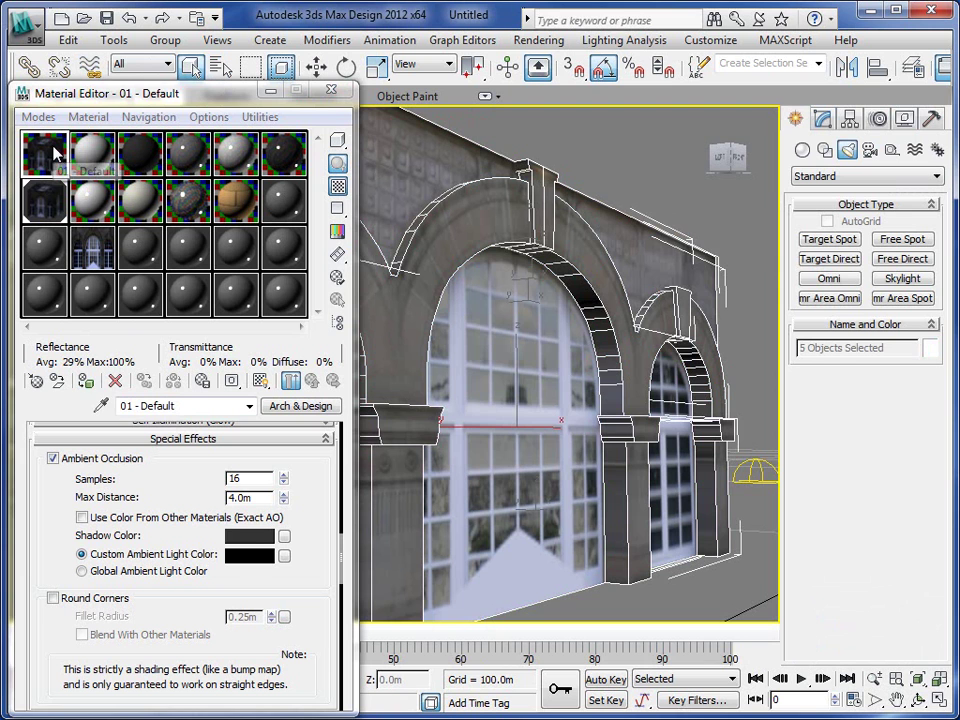
Assign the Arch & Design material to the selected objects, replacing the material of the same name, and show it shaded in the viewport
left_click(85, 381)
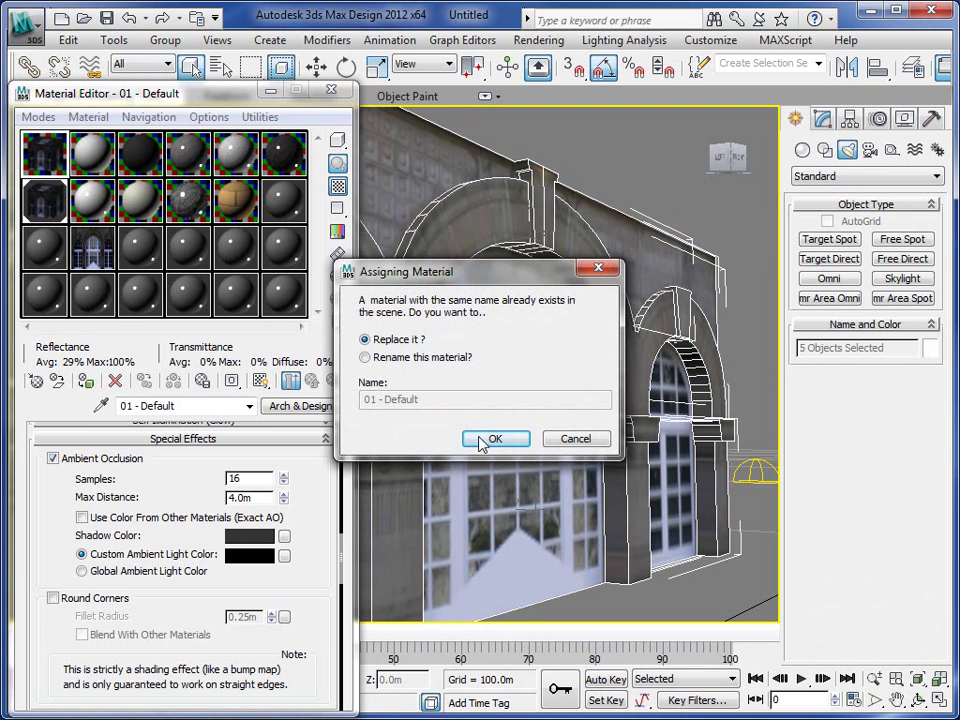
left_click(495, 439)
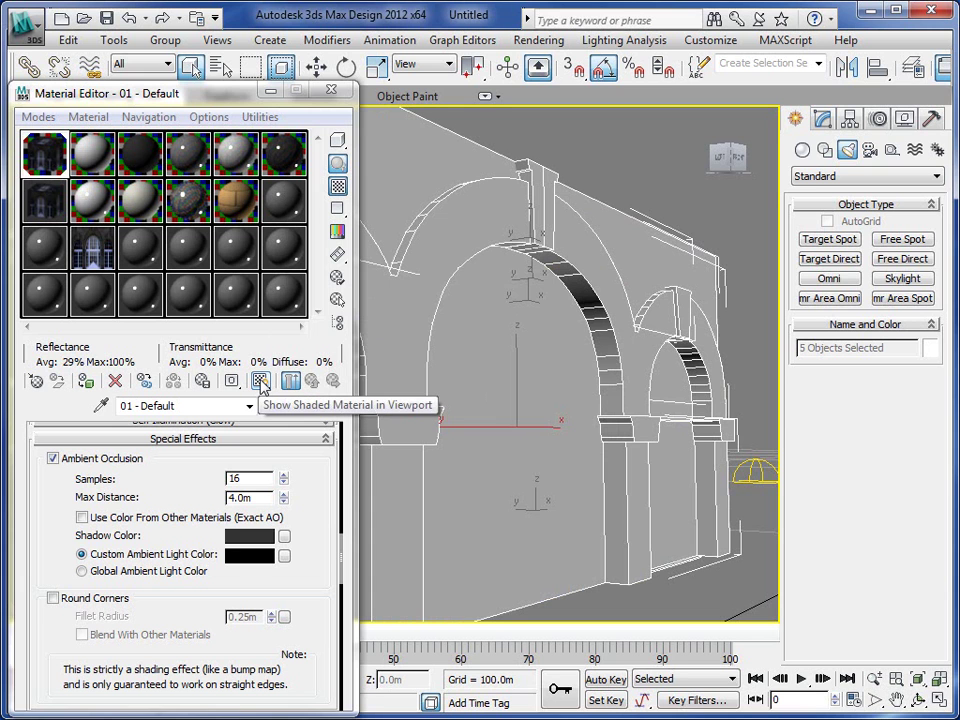
left_click(260, 381)
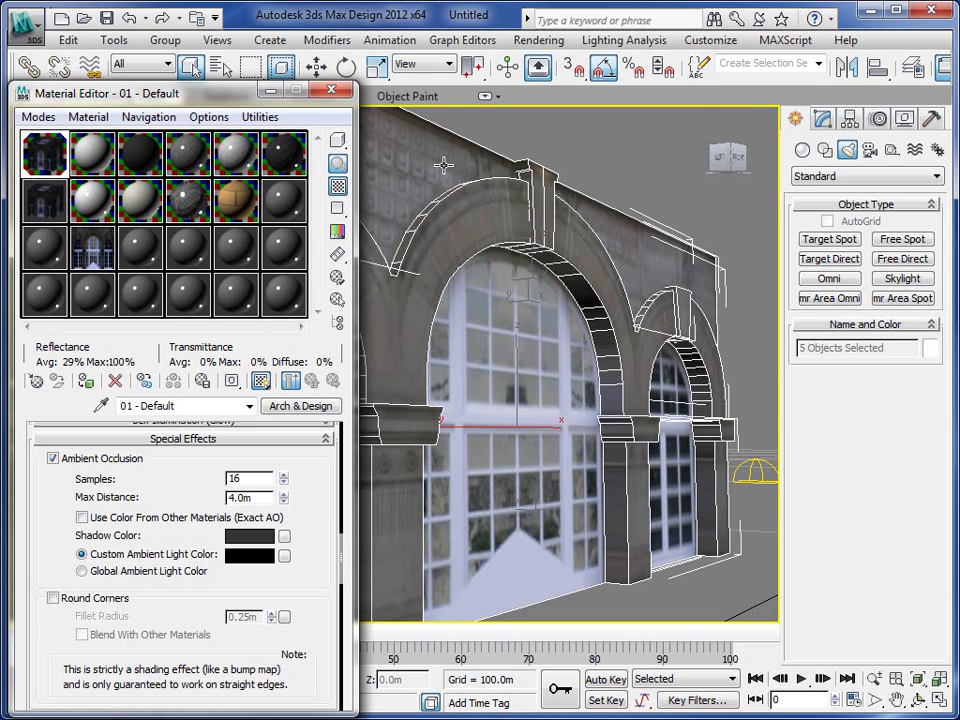
Render the Perspective view with the new material, examine the shading on the arches and close the render
left_click_drag(757, 78, 547, 76)
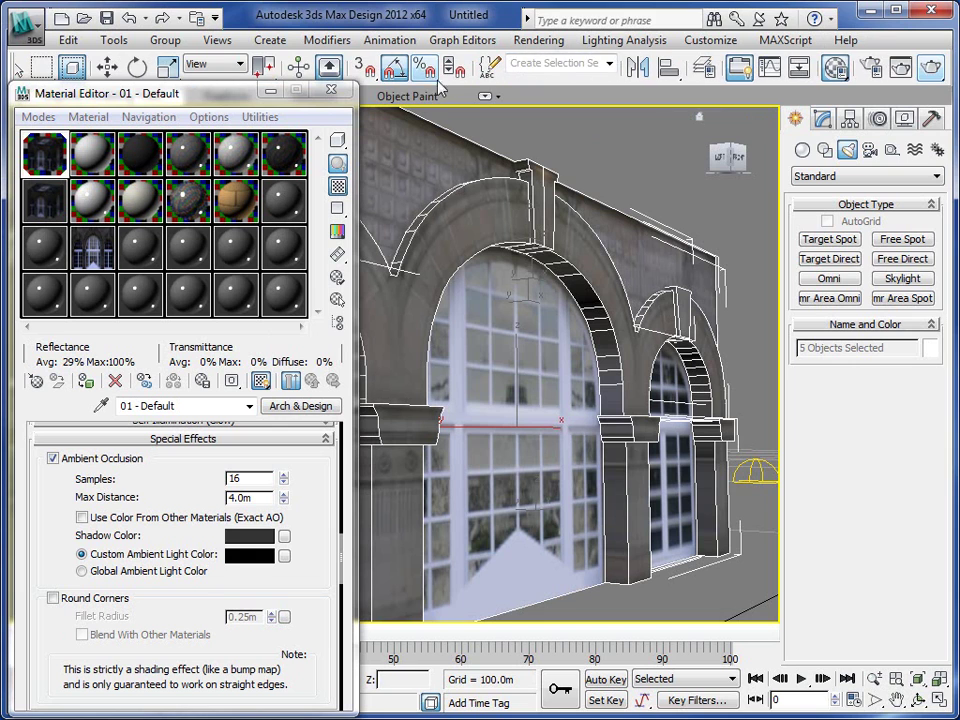
left_click(934, 70)
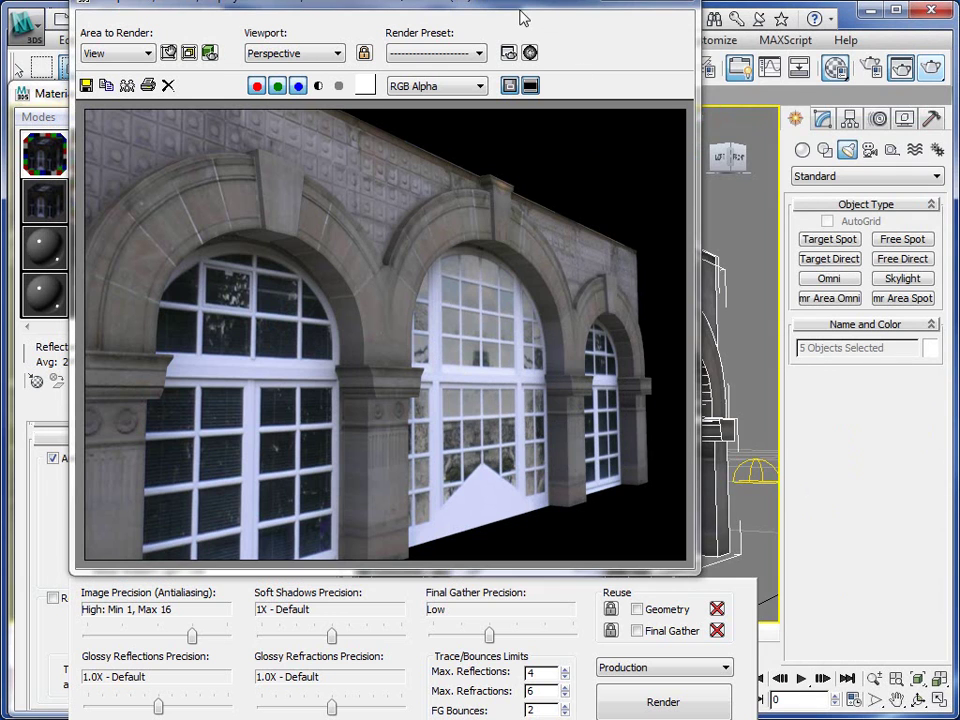
left_click_drag(521, 11, 580, 77)
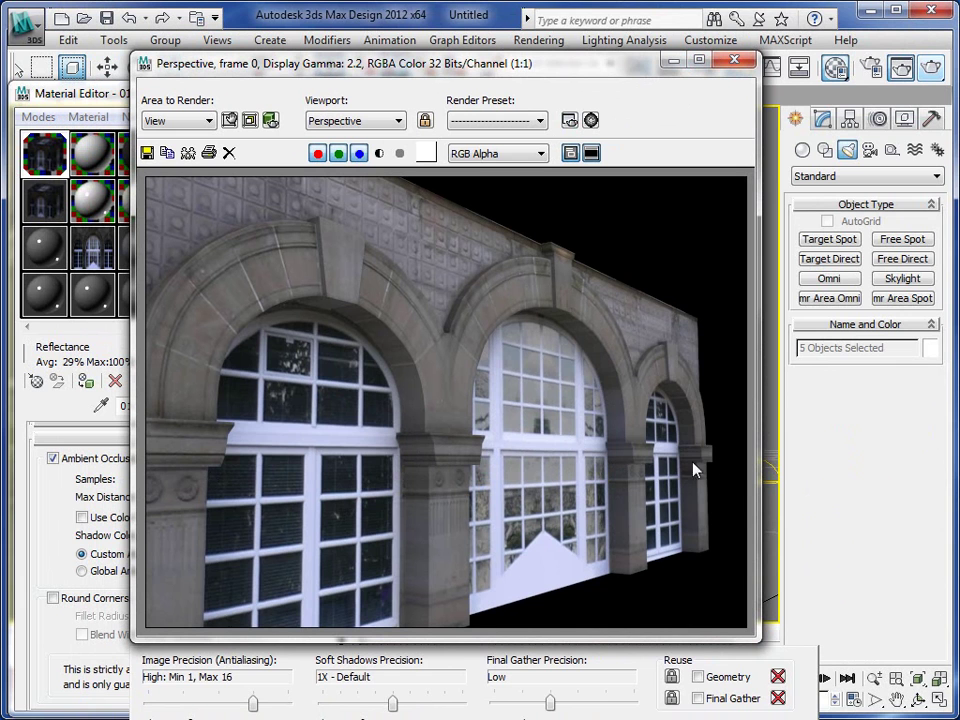
left_click(736, 64)
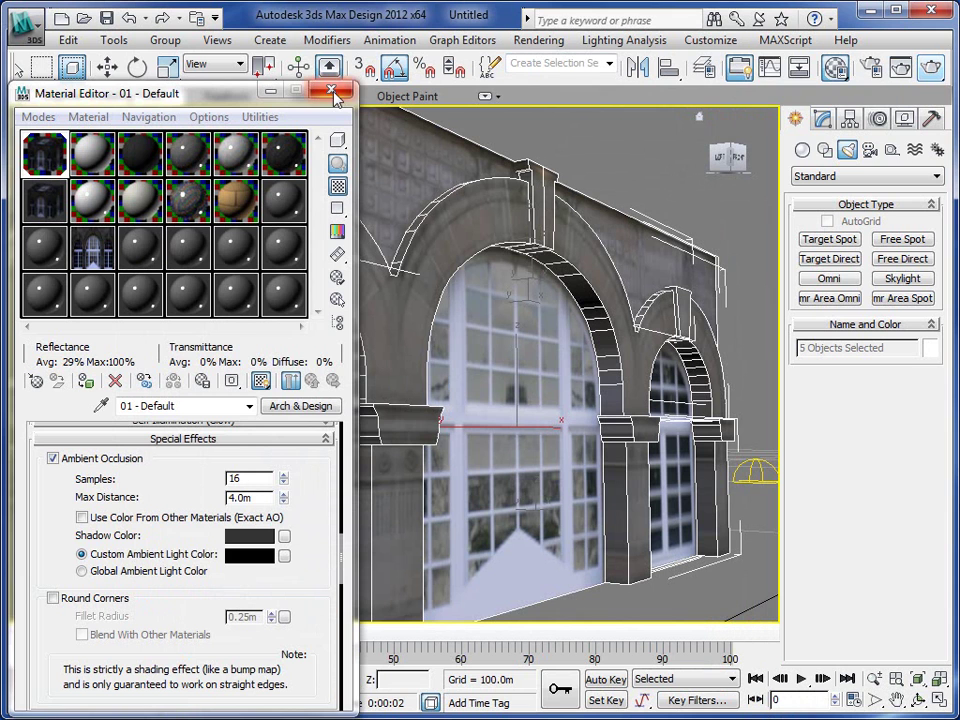
Close the material editor, restore the four-viewport layout and select the PILLASTERS object at its capital in the Left view
left_click(332, 93)
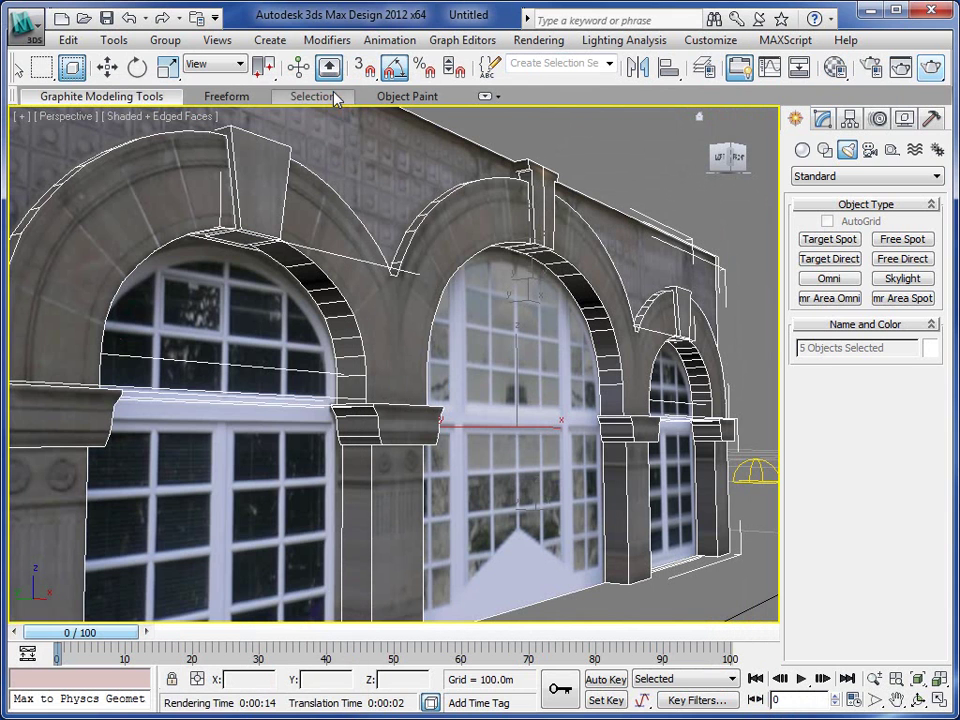
left_click(941, 700)
right_click(224, 510)
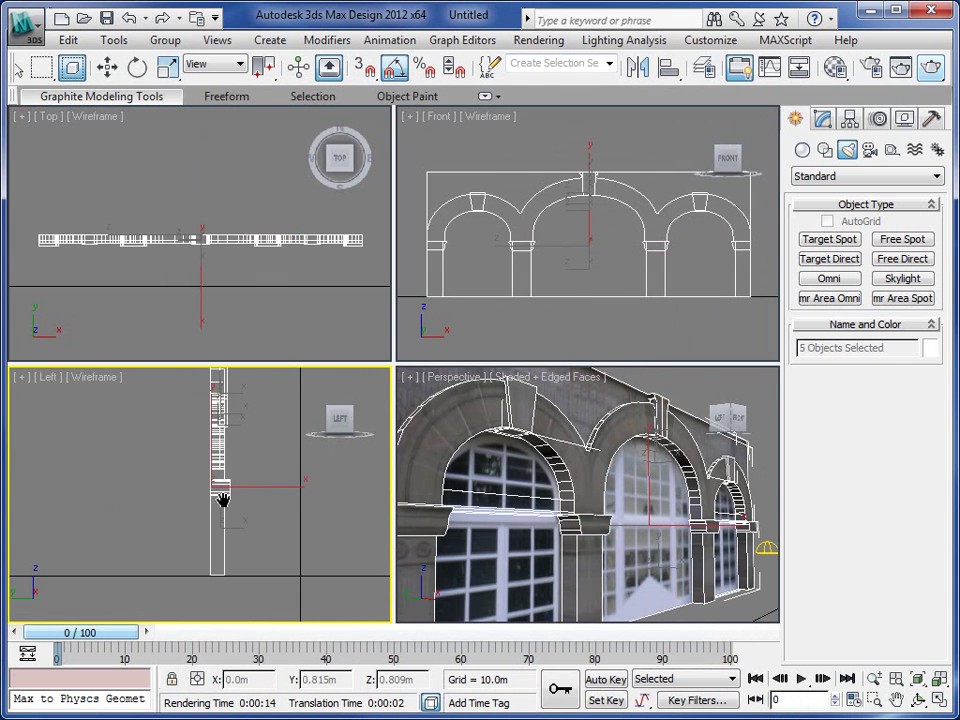
scroll(222, 490, "up", 10)
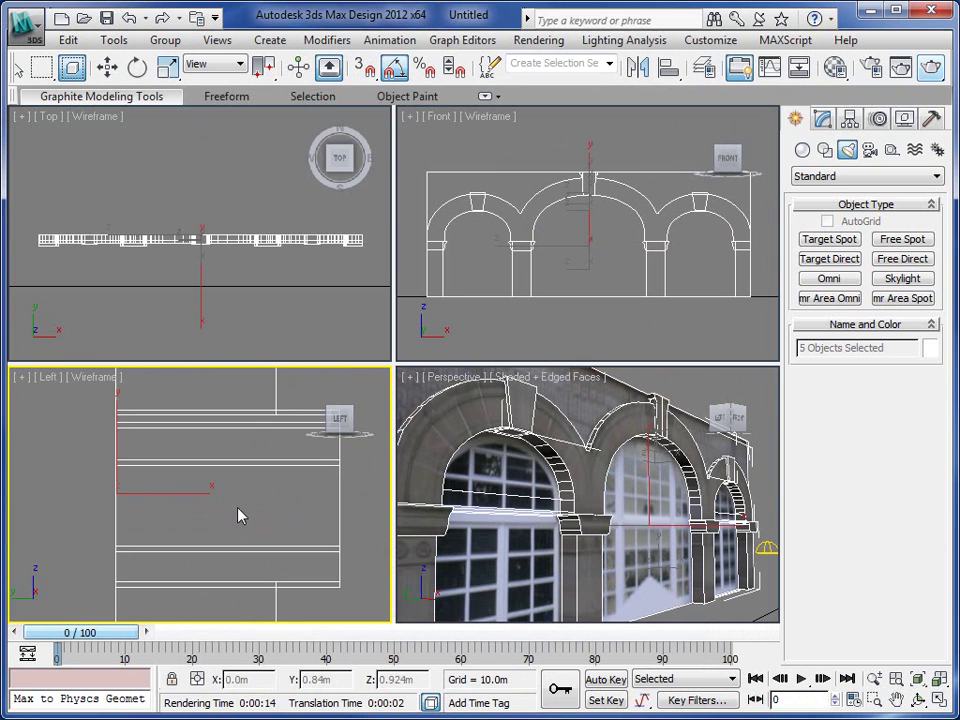
middle_click_drag(240, 514, 153, 502)
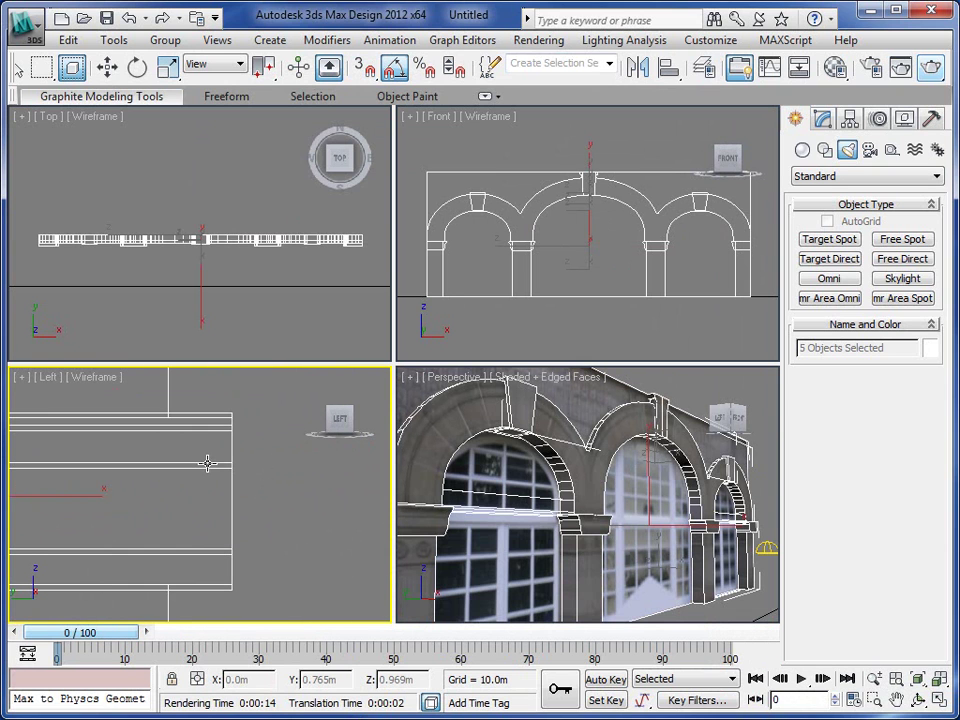
left_click(207, 462)
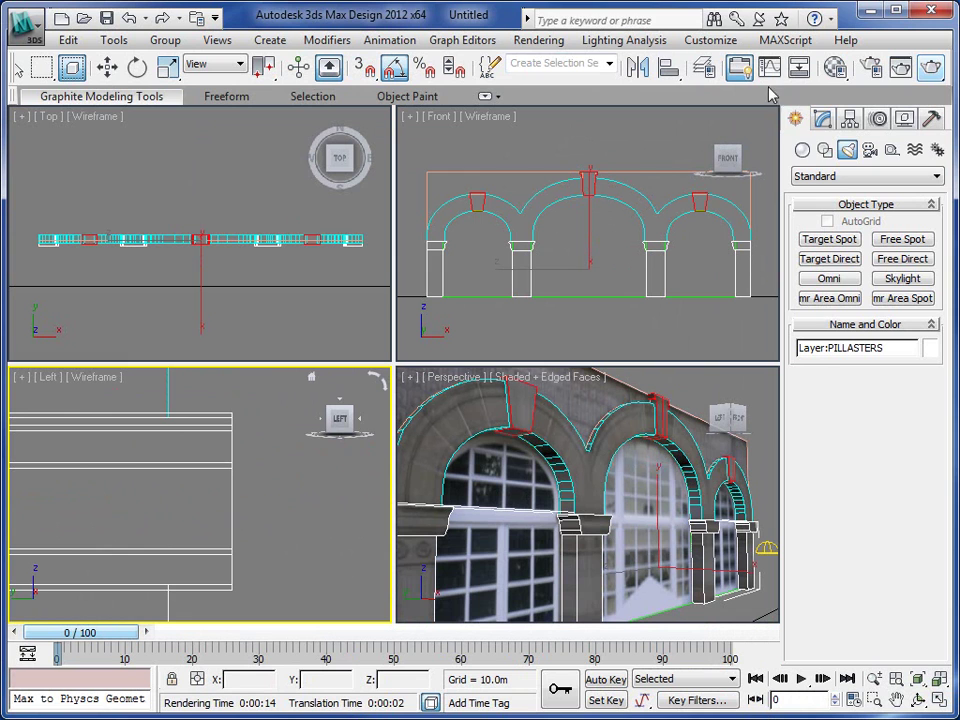
In the pilasters' Editable Mesh, select all vertices along the capitals' front face and move them slightly inward along X to about Y 0.755 m
left_click(823, 119)
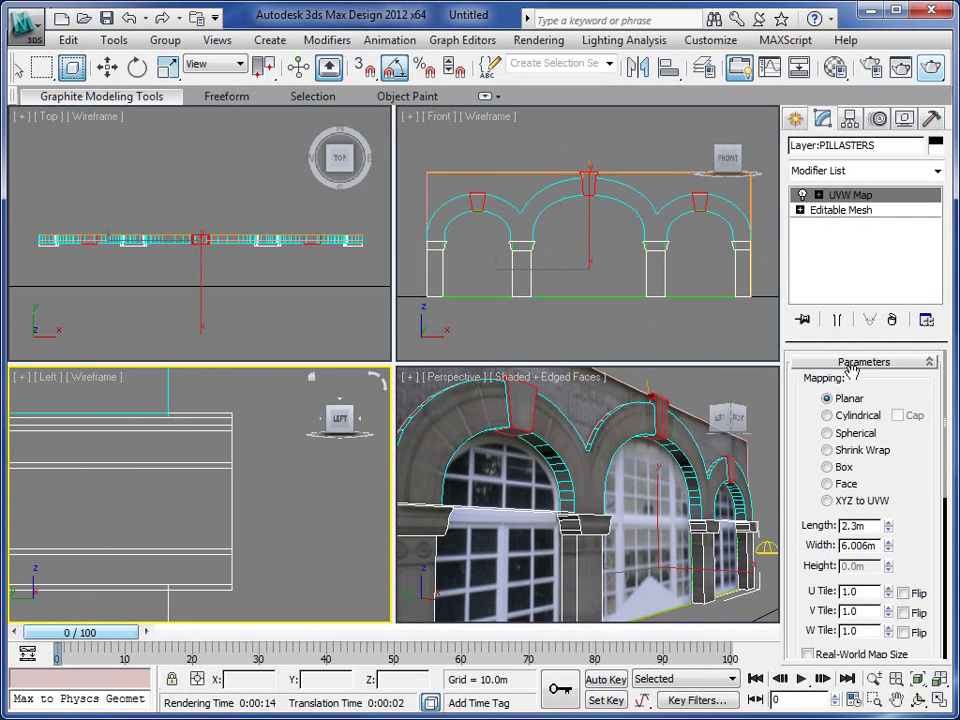
left_click(850, 211)
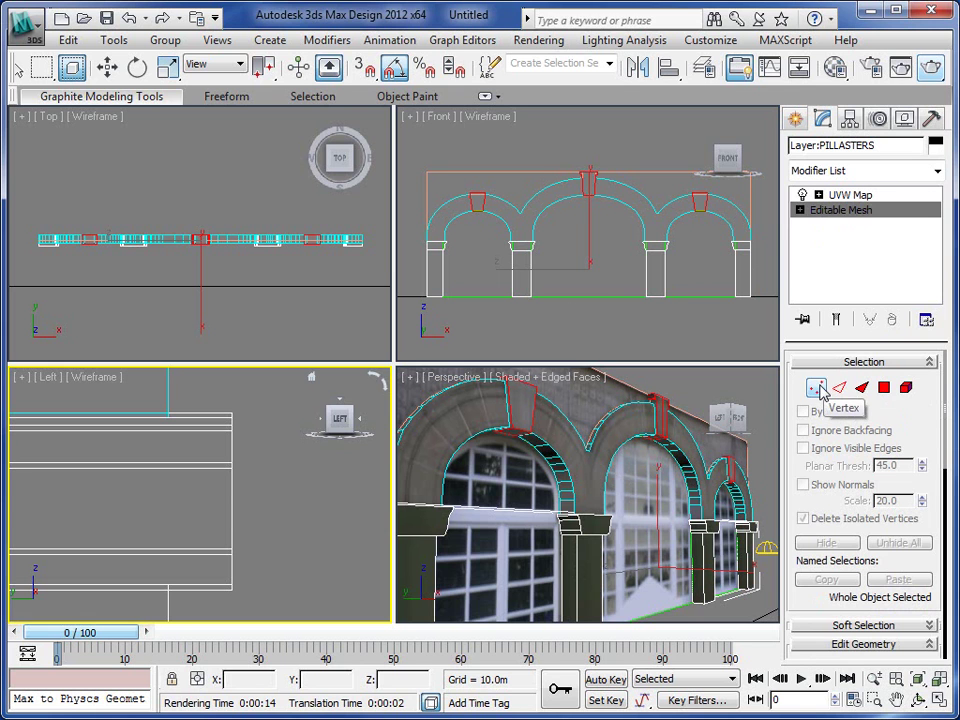
left_click(817, 388)
left_click_drag(256, 404, 208, 611)
left_click(276, 407)
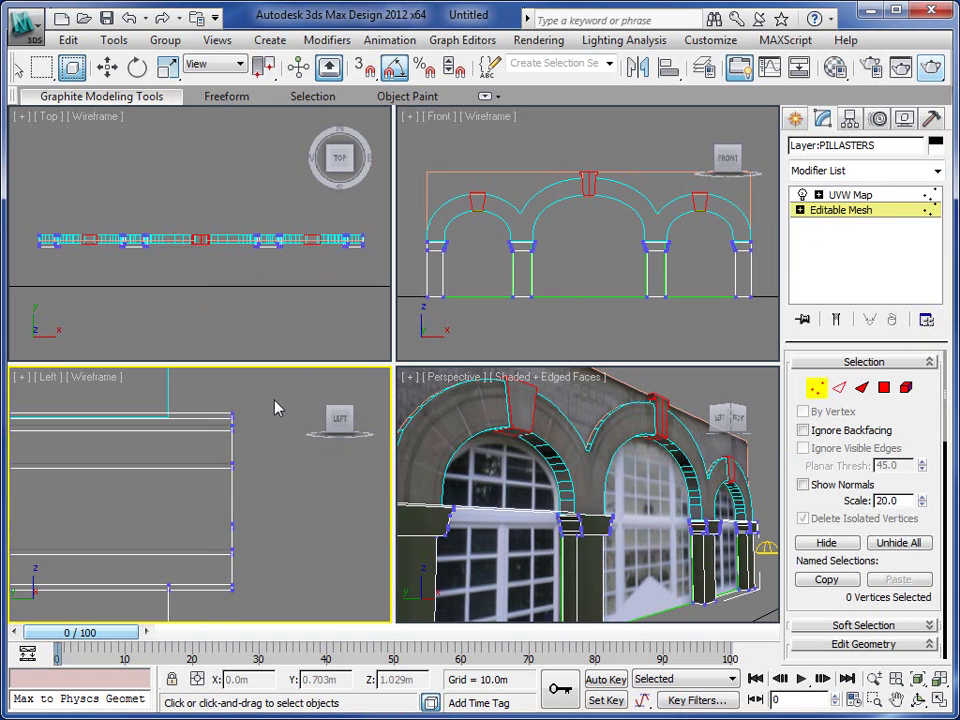
left_click_drag(276, 407, 210, 612)
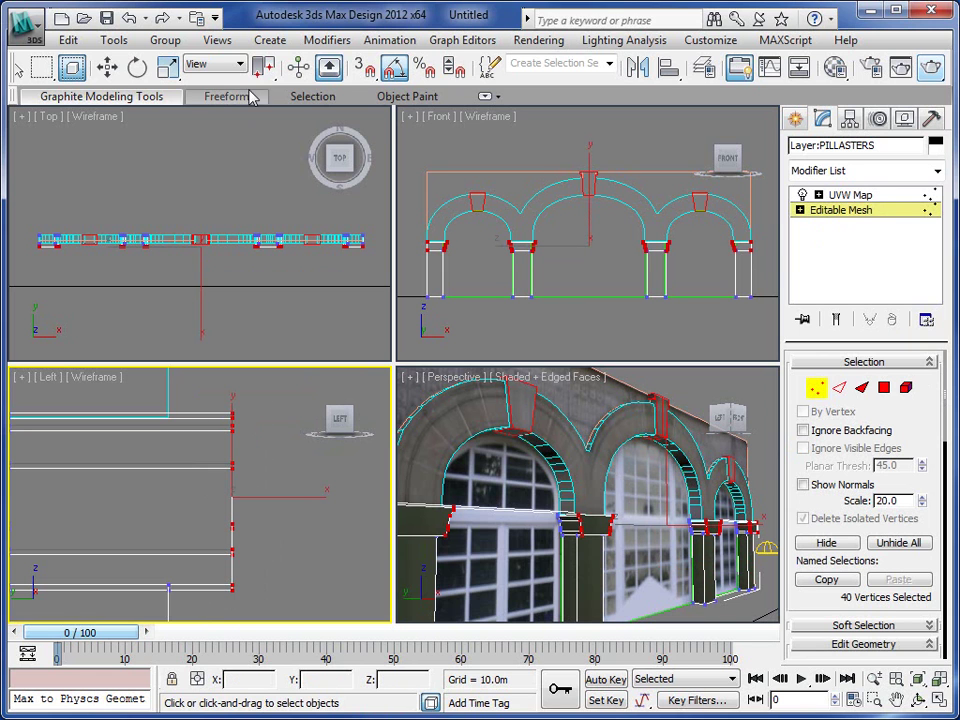
left_click(107, 66)
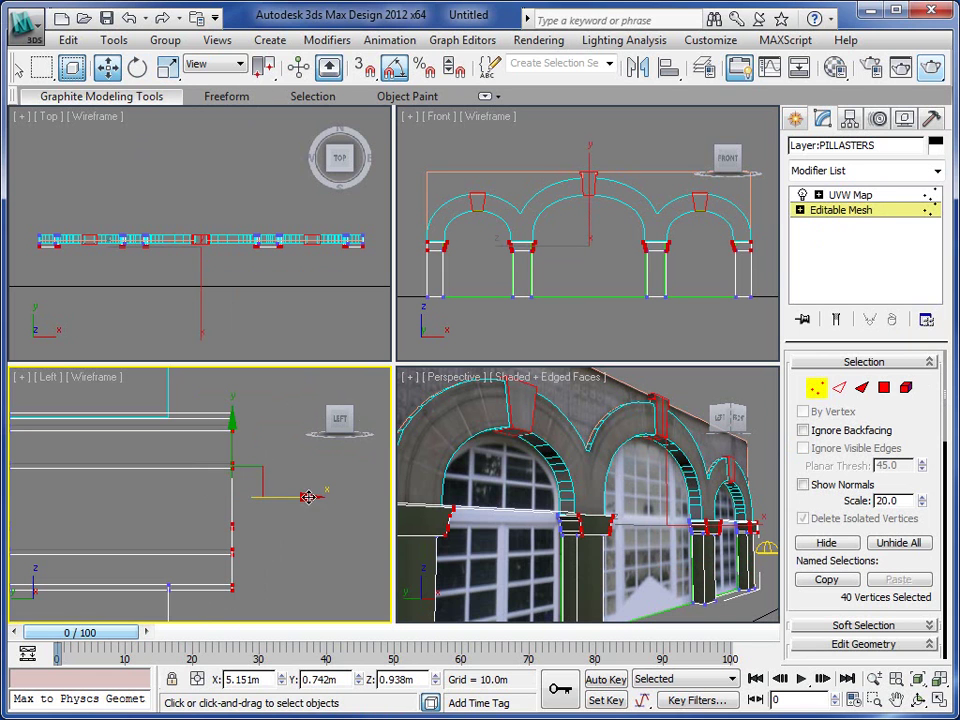
mouse_move(308, 497)
left_mouse_down()
mouse_move(294, 497)
mouse_move(333, 498)
mouse_move(296, 500)
left_mouse_up()
Move the capitals' bottom vertex row inward and the row above it to about Y 0.773 m, undoing any unwanted change
left_click_drag(237, 613, 210, 565)
left_click_drag(296, 590, 268, 587)
left_click_drag(240, 548, 211, 572)
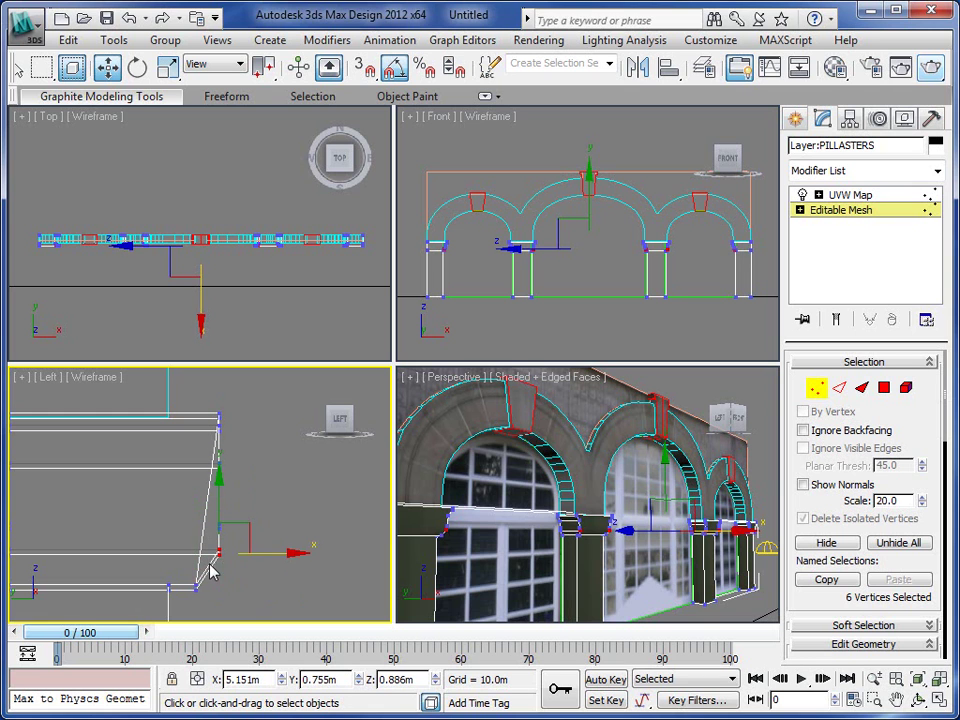
left_click_drag(280, 553, 202, 552)
left_click(128, 17)
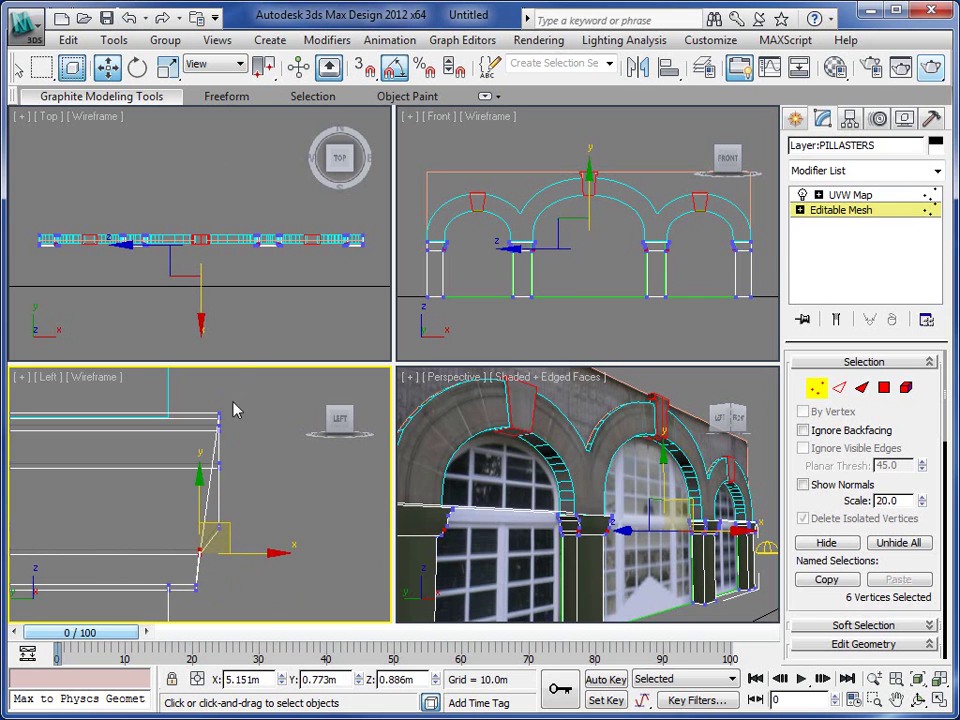
key("ctrl+z")
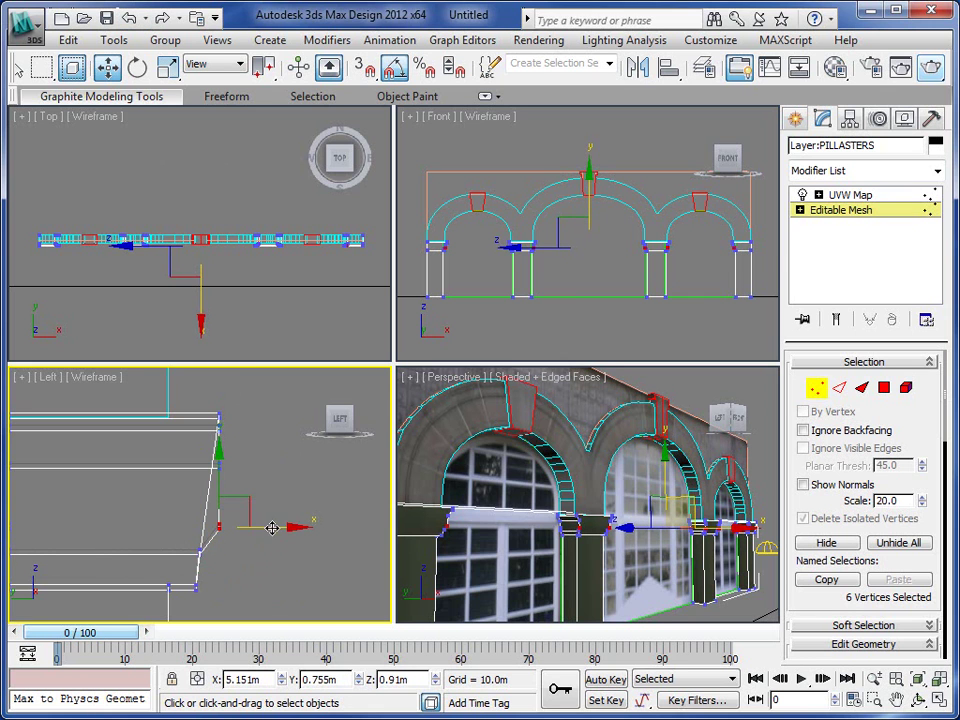
Move the capitals' two middle vertex rows inward to about Y 0.77 m, leave vertex editing and return to the UVW Map modifier
left_click_drag(272, 528, 234, 521)
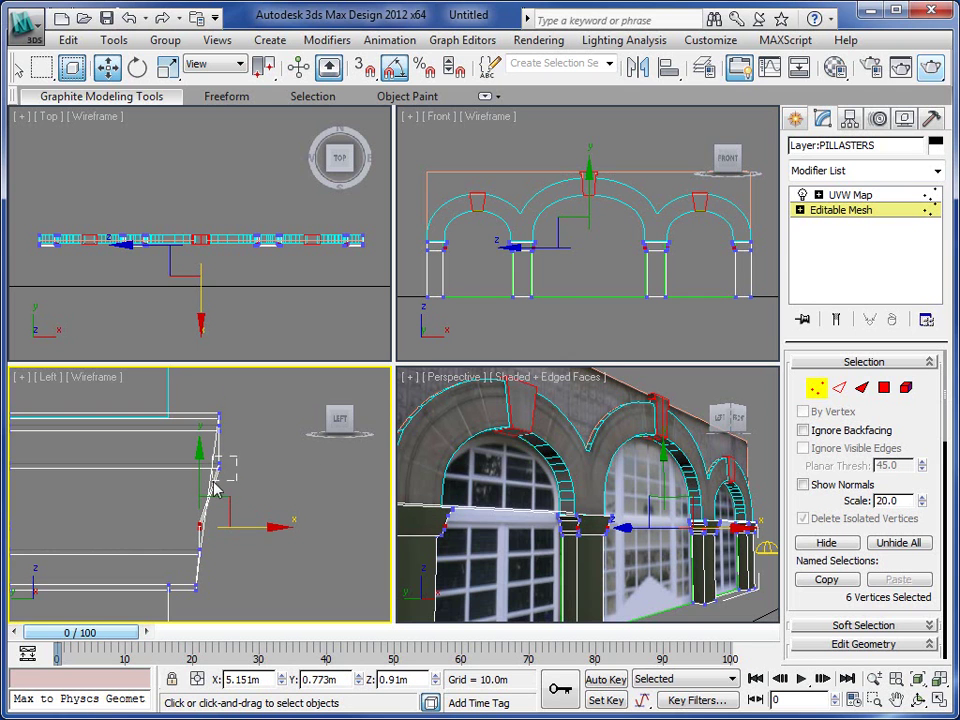
left_click_drag(240, 445, 195, 482)
left_click_drag(268, 466, 262, 470)
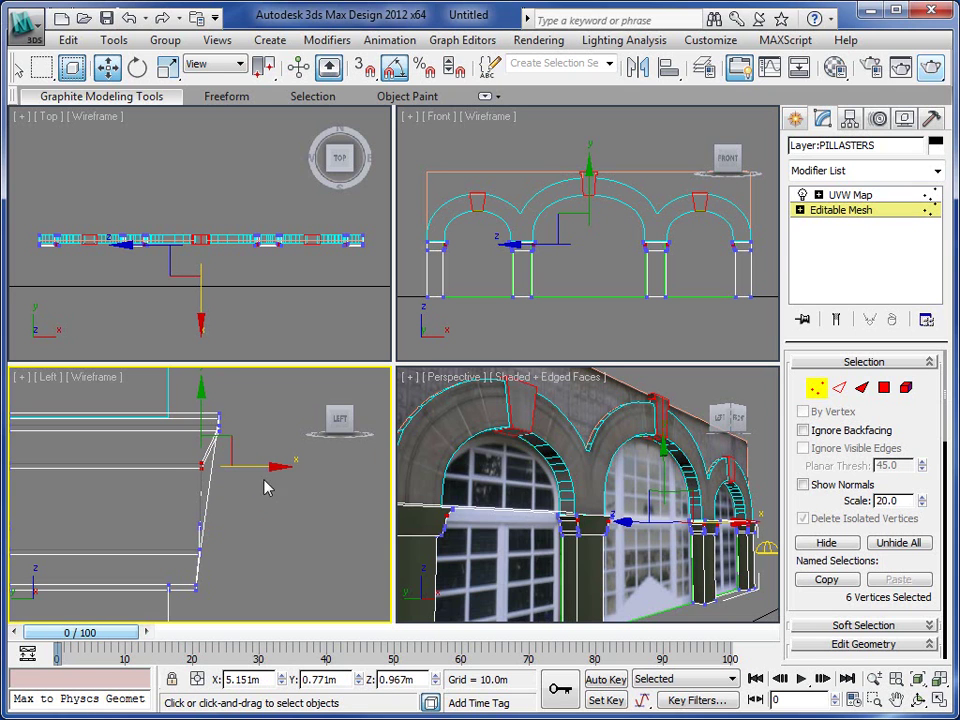
left_click(818, 390)
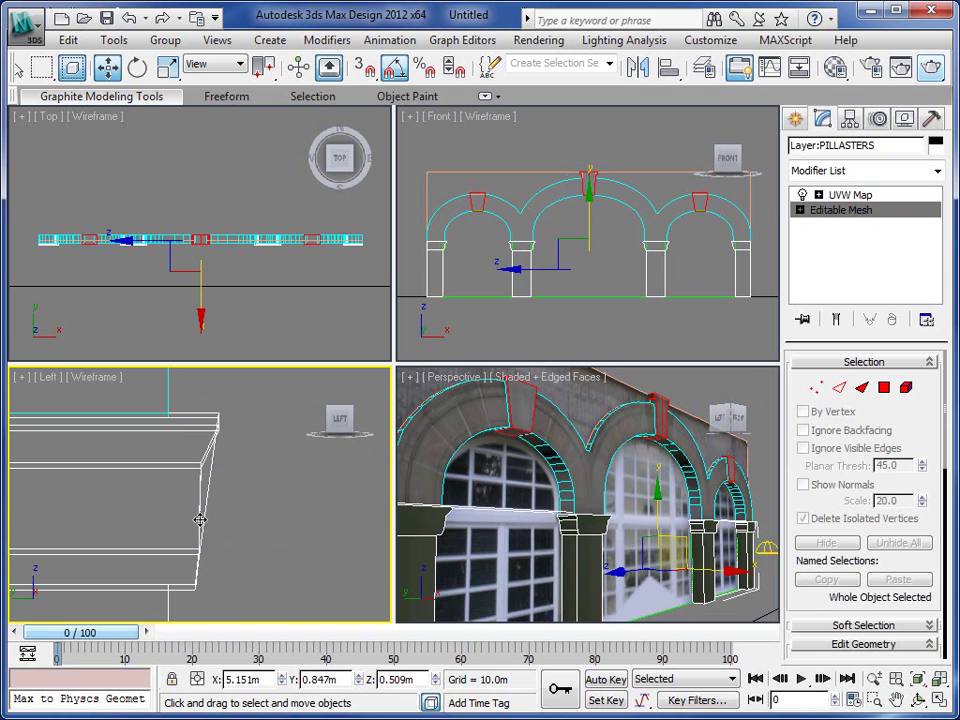
left_click(849, 196)
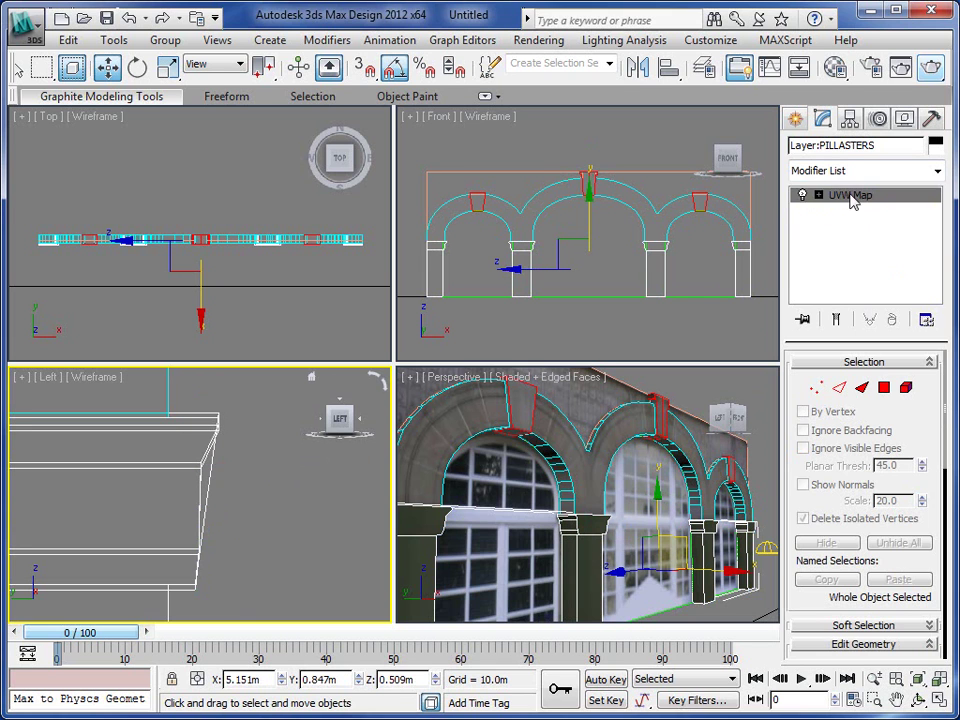
Deselect the pilasters, render the Perspective view and reposition the render window to examine the reshaped capitals
left_click(724, 389)
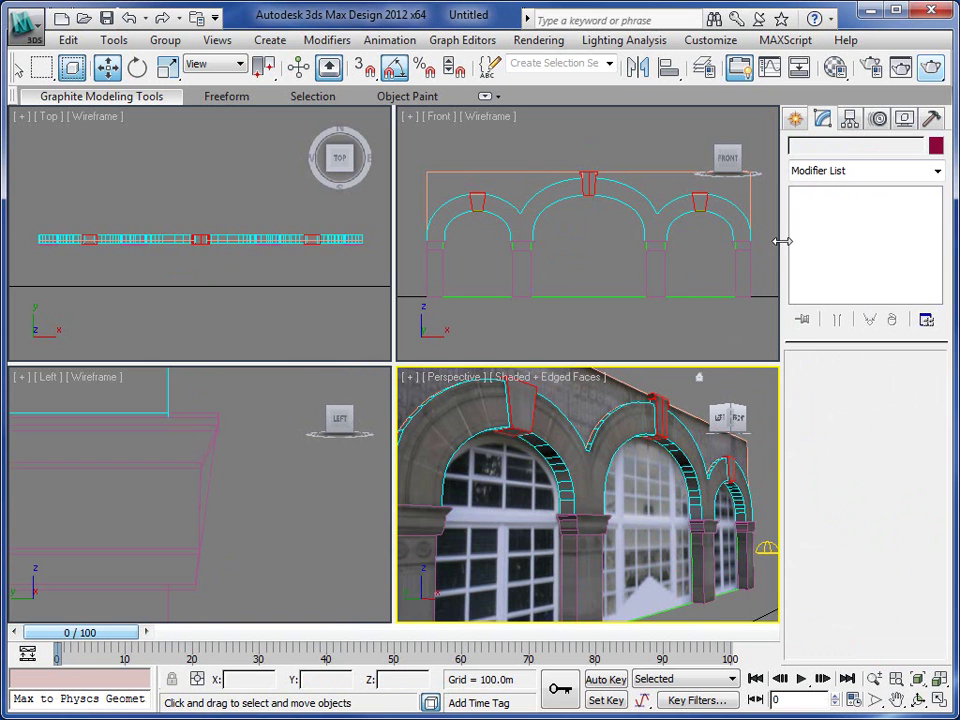
left_click(930, 66)
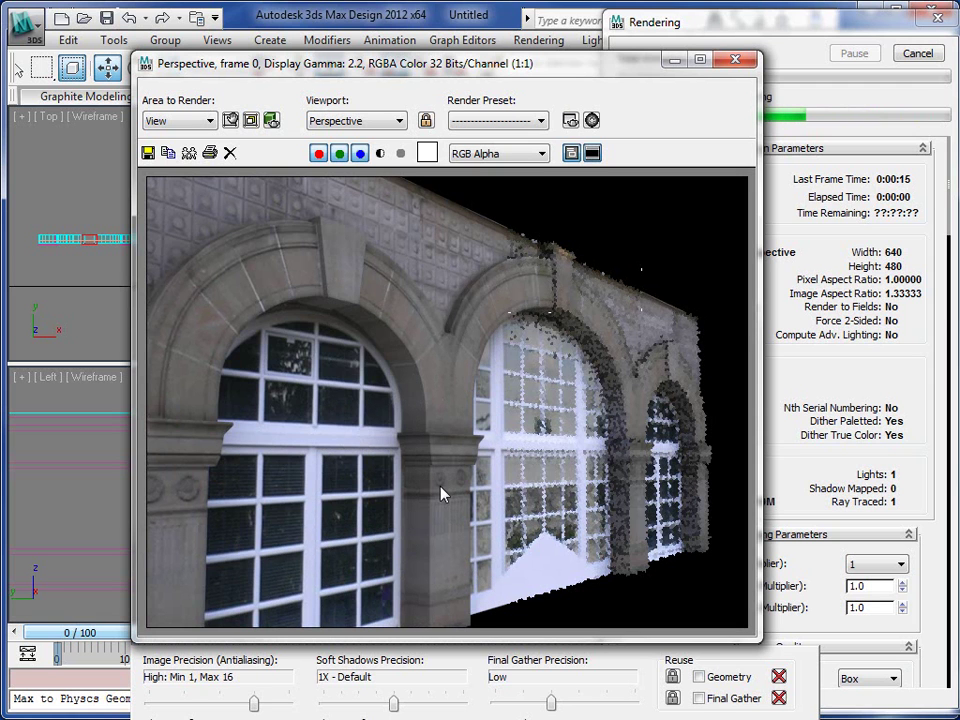
left_click_drag(507, 68, 450, 34)
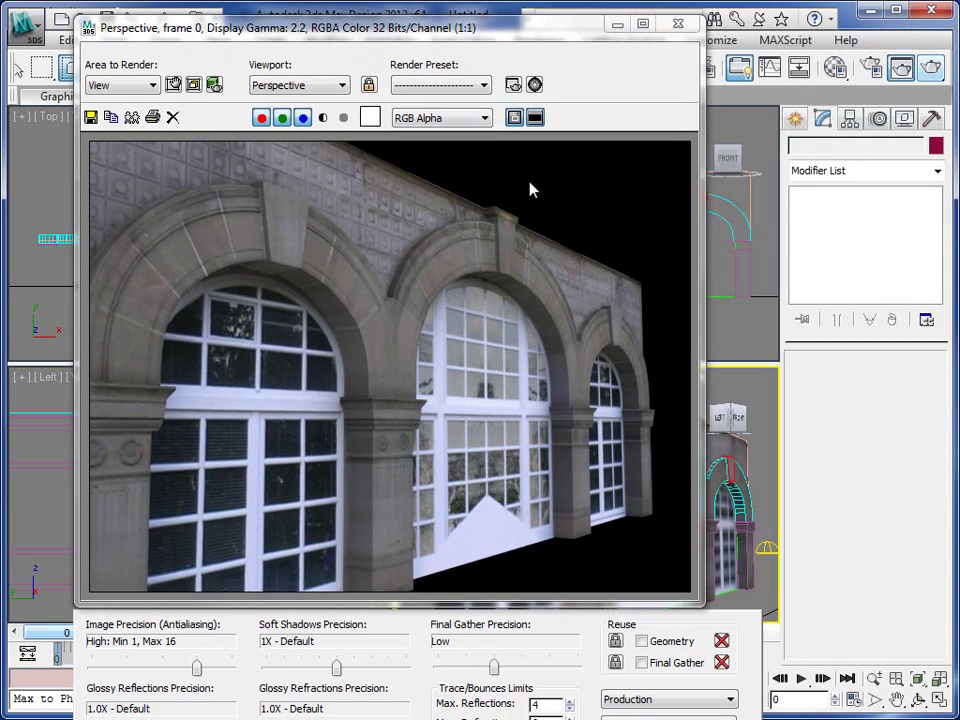